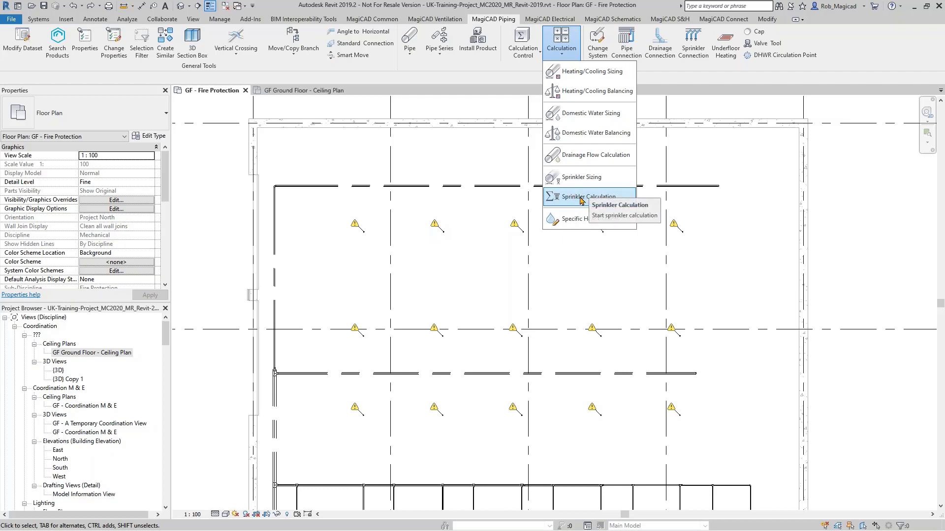
pyautogui.click(489, 18)
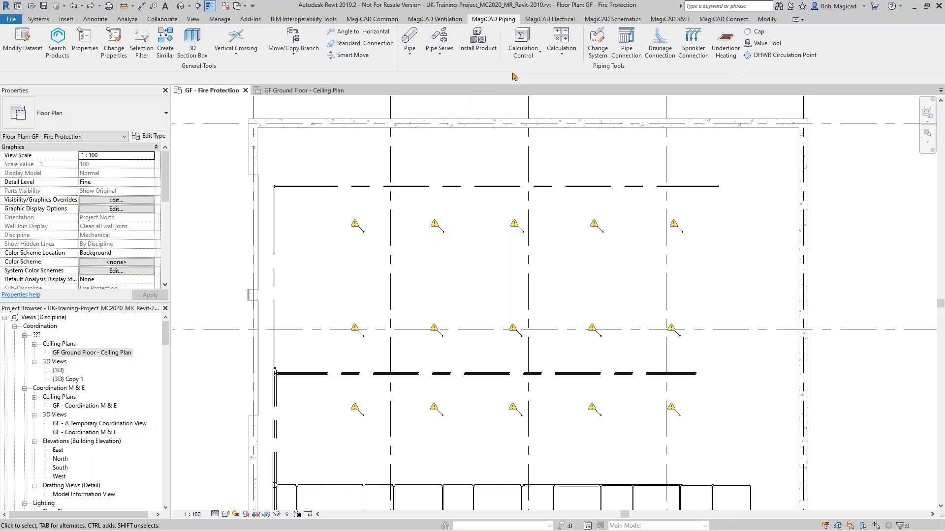
pyautogui.click(560, 49)
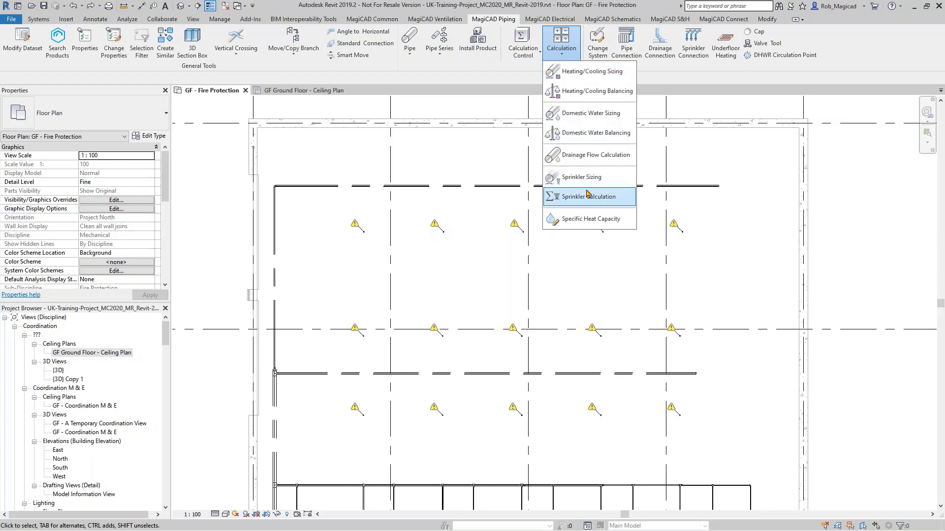
pyautogui.click(491, 23)
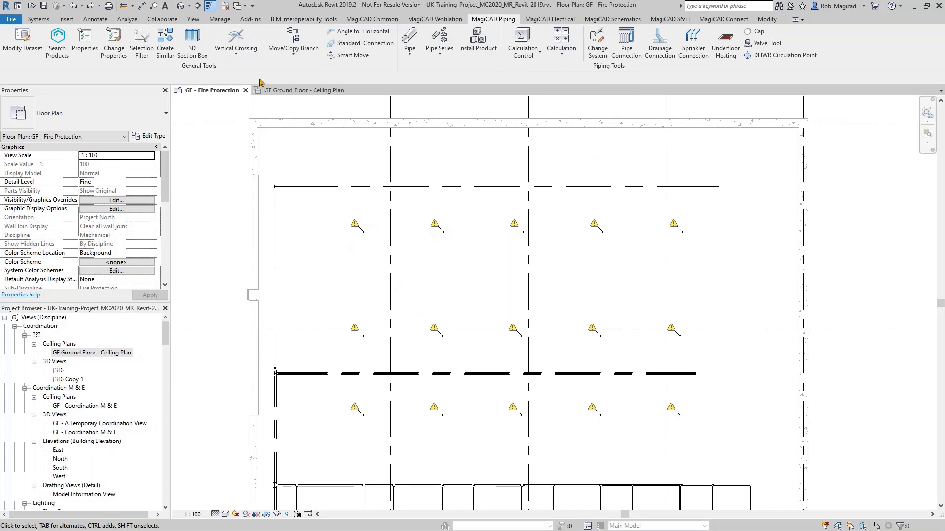
# - Switch to the GF Ground Floor - Ceiling Plan view, at the empty corner room between grids F and D
pyautogui.click(284, 91)
pyautogui.scroll(-2, 372, 303)
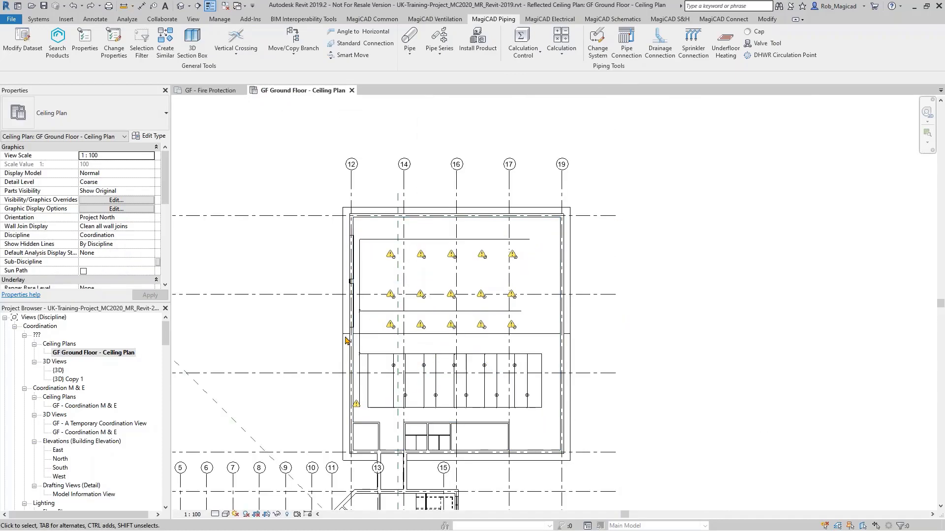
pyautogui.moveTo(409, 294); pyautogui.dragTo(622, 121, button='middle')
pyautogui.moveTo(314, 400)
pyautogui.mouseDown(button='middle')
pyautogui.moveTo(376, 340)
pyautogui.moveTo(451, 234)
pyautogui.moveTo(422, 255)
pyautogui.mouseUp(button='middle')
pyautogui.scroll(3, 422, 255)
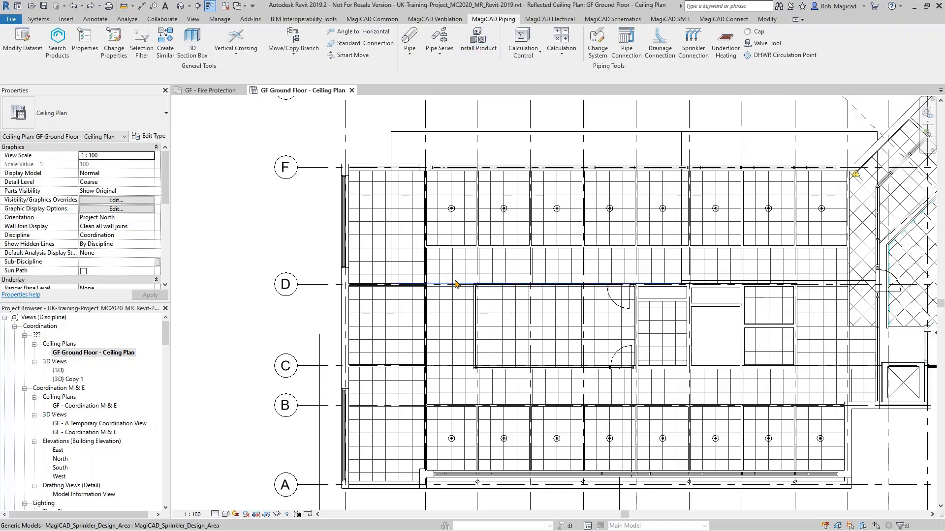
pyautogui.scroll(5, 452, 217)
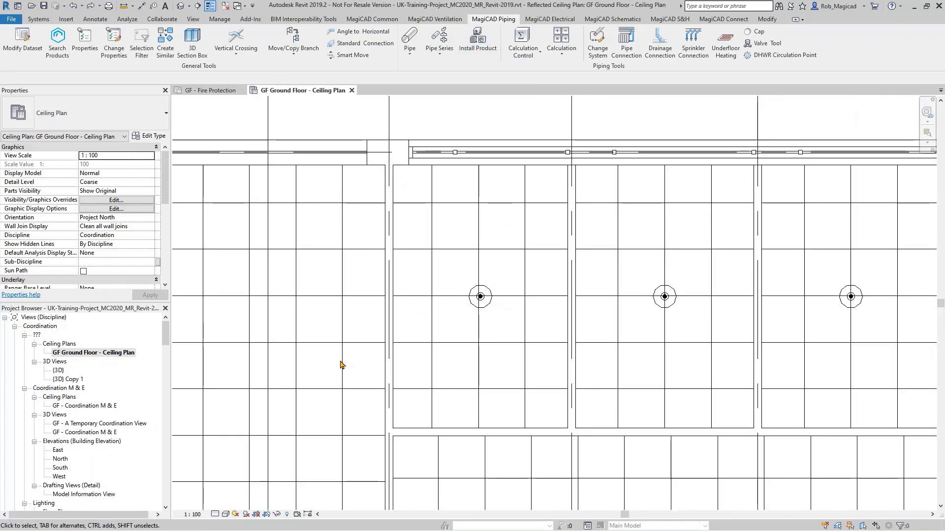
pyautogui.scroll(-3, 340, 364)
# - Review the dataset properties of the SH-03 pendant sprinkler (SP-10-K57-141DGR-QR) and choose it for installation
pyautogui.click(478, 42)
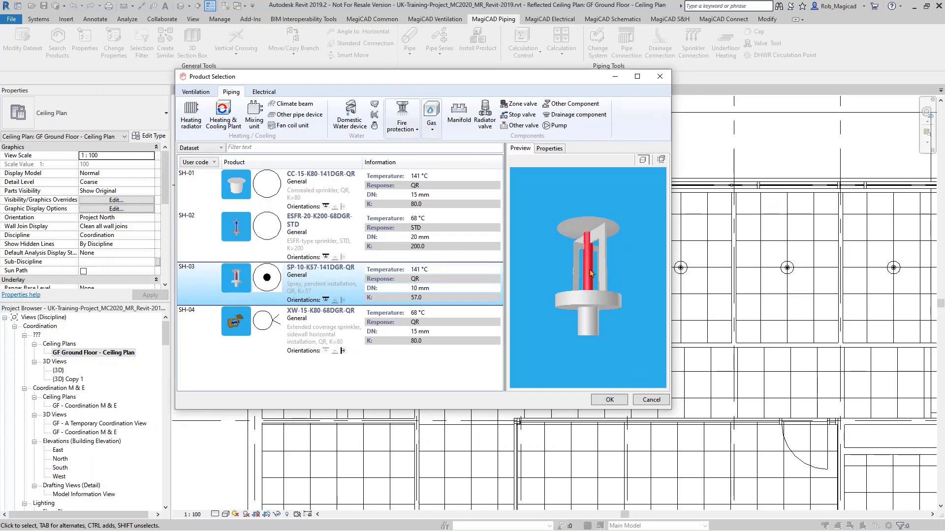
pyautogui.moveTo(590, 274); pyautogui.dragTo(597, 250)
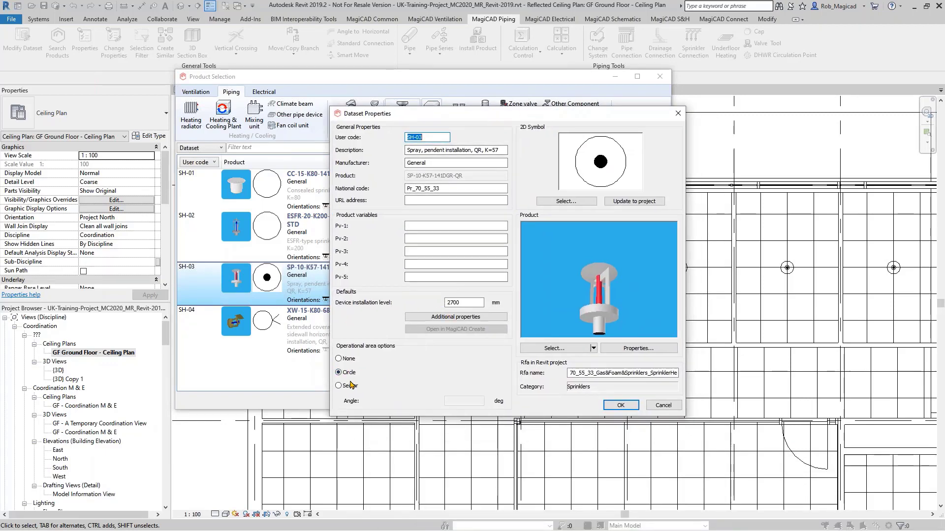
pyautogui.click(663, 405)
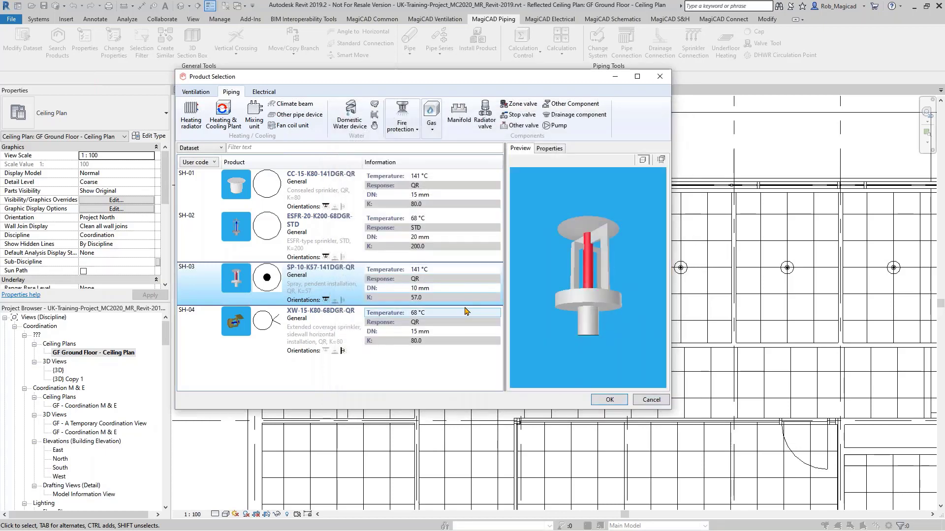
pyautogui.click(610, 400)
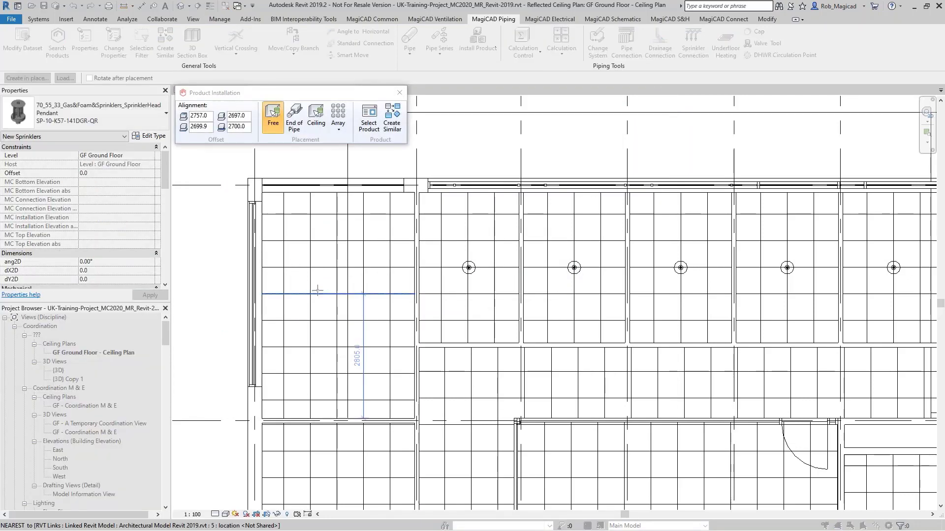
# - Review the sprinkler's installation offsets, system type, area of coverage, required flow density and given required pressure level
pyautogui.scroll(1, 317, 360)
pyautogui.scroll(1, 316, 361)
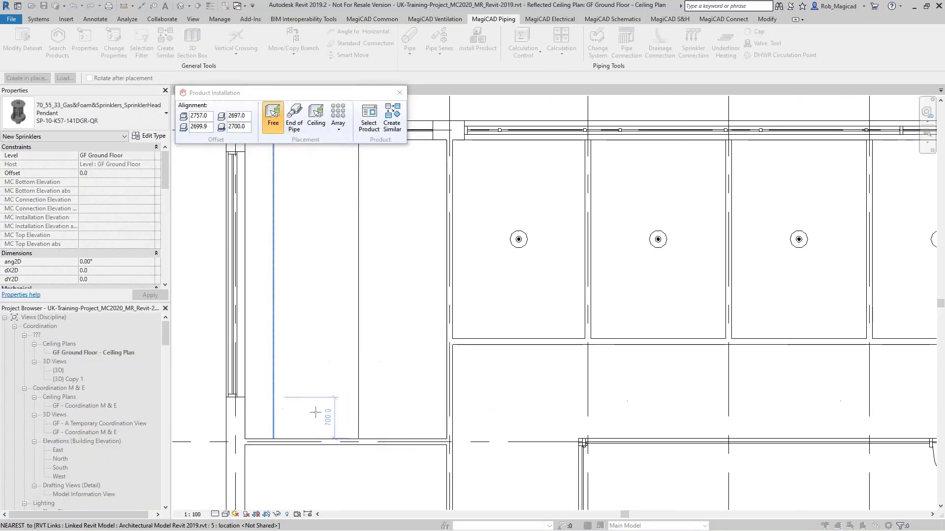
pyautogui.moveTo(219, 125)
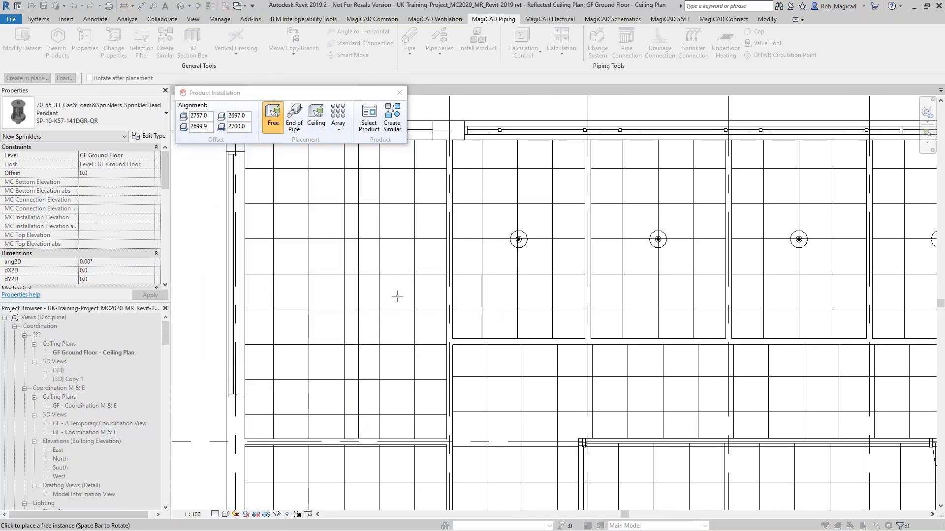
pyautogui.moveTo(325, 123)
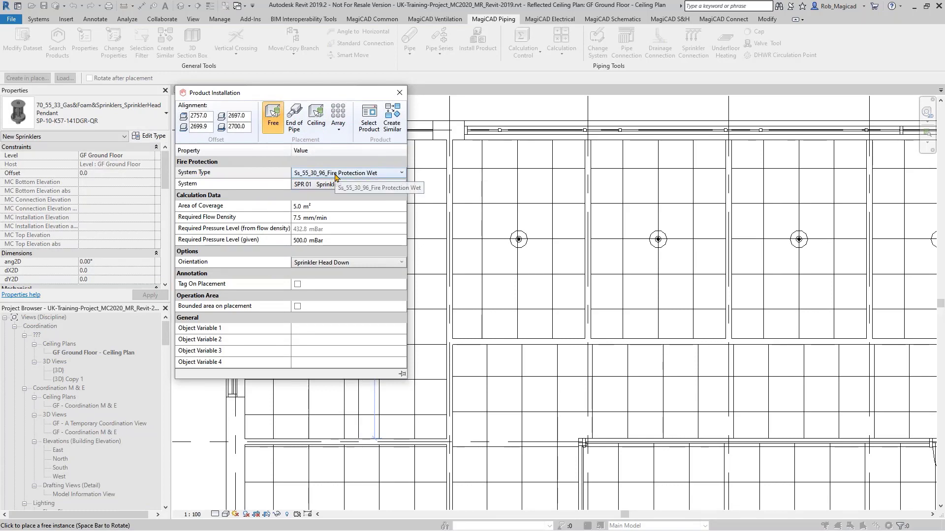
pyautogui.click(324, 208)
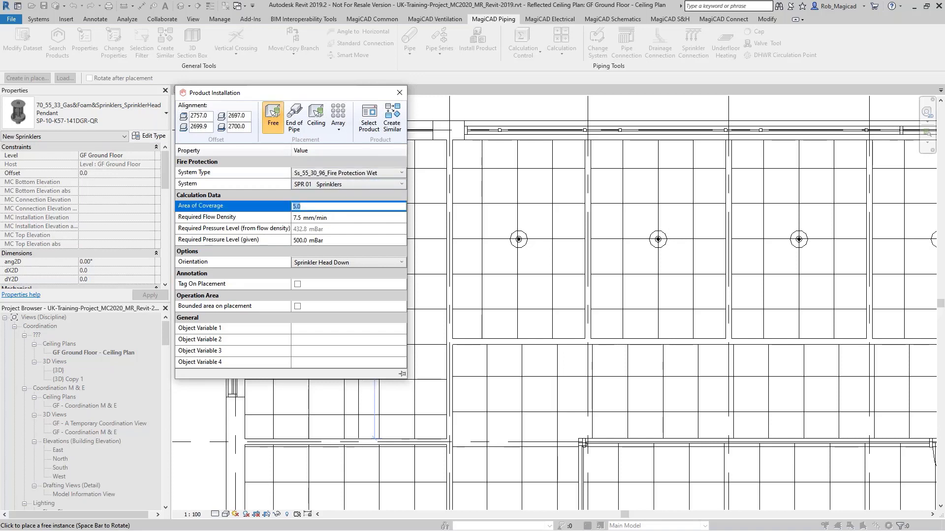
pyautogui.click(330, 208)
pyautogui.press('Tab')
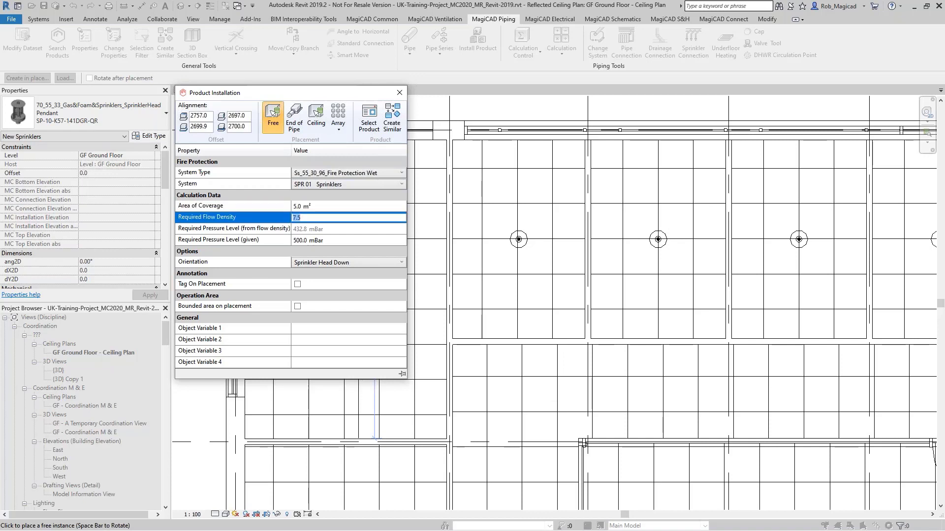
pyautogui.click(345, 240)
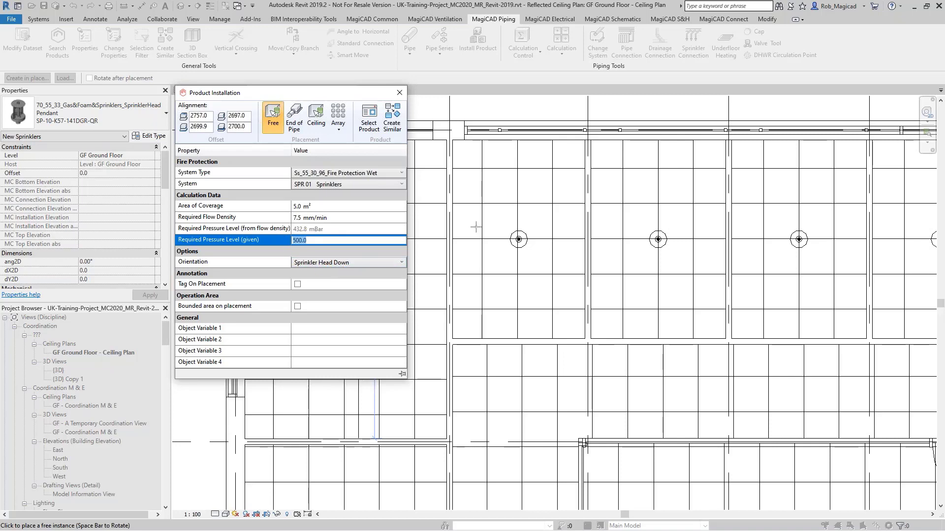
# - Choose ceiling placement, select the corner room's ceiling and pick points along one of its tiles to define the grid
pyautogui.moveTo(312, 274); pyautogui.dragTo(340, 298, button='middle')
pyautogui.scroll(-1, 360, 315)
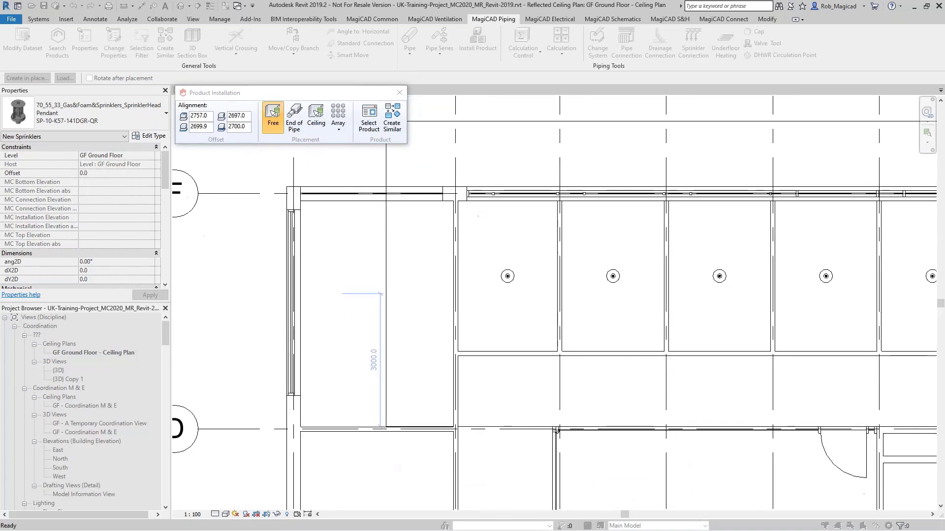
pyautogui.moveTo(313, 139)
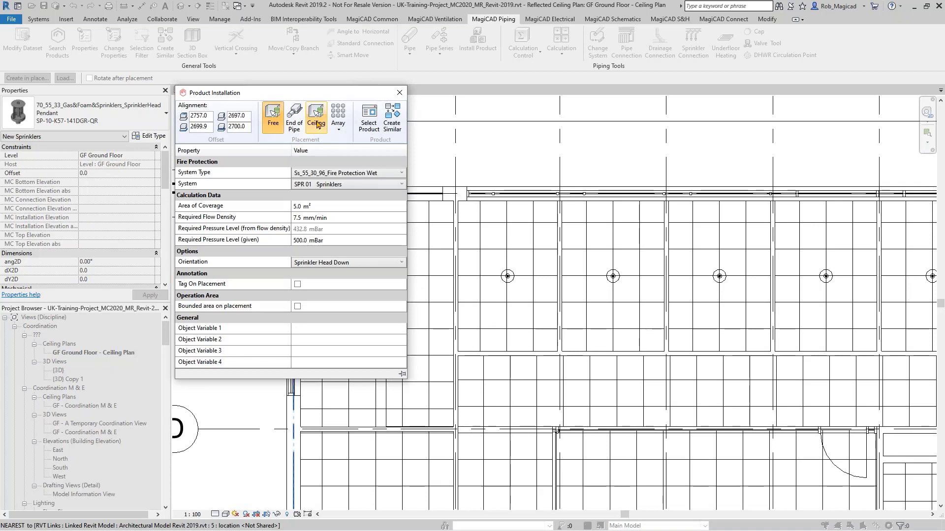
pyautogui.click(318, 123)
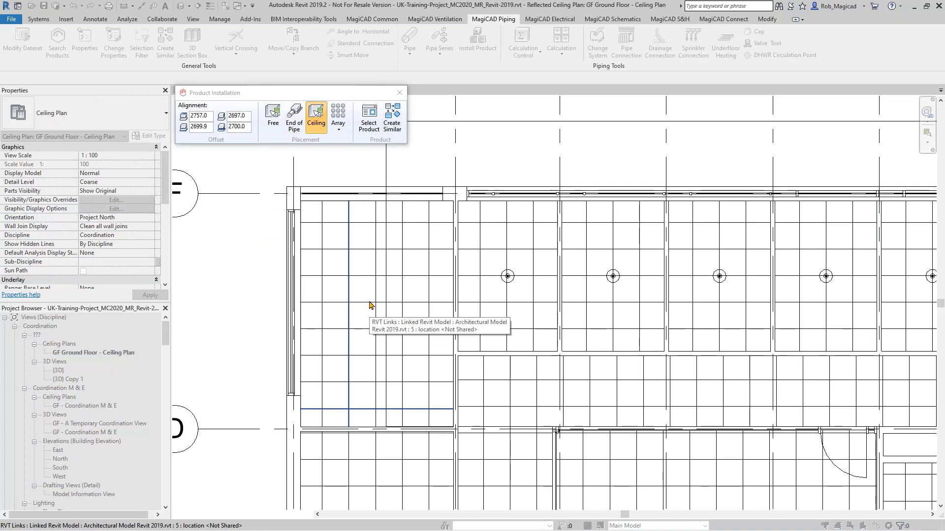
pyautogui.click(341, 411)
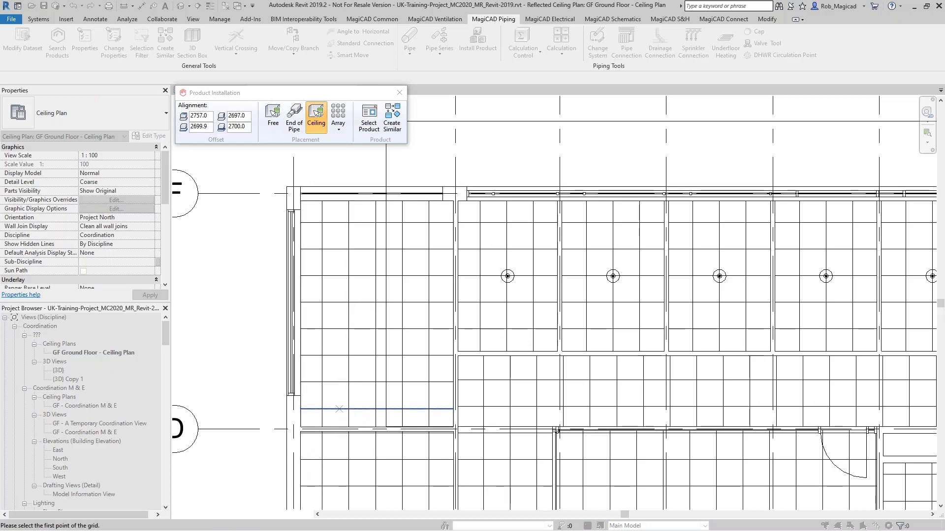
pyautogui.scroll(4, 318, 389)
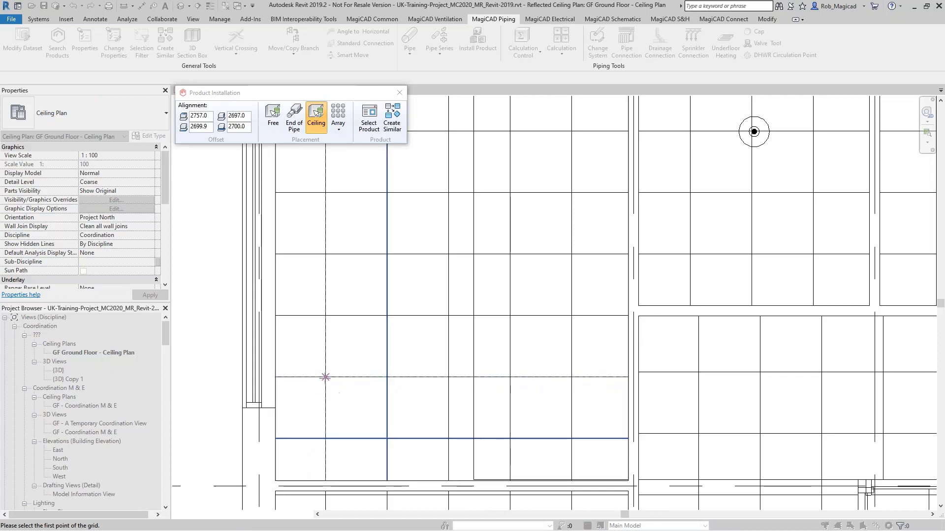
pyautogui.click(326, 377)
pyautogui.click(387, 377)
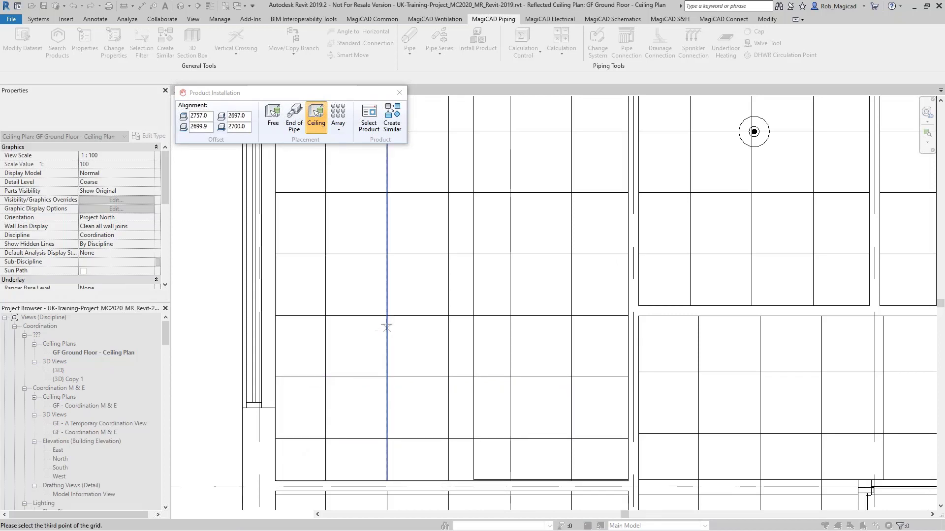
# - Place two pendant sprinkler heads centred on ceiling tiles in the corner room and apply the installation
pyautogui.click(355, 347)
pyautogui.scroll(-3, 447, 303)
pyautogui.moveTo(470, 227); pyautogui.dragTo(412, 325, button='middle')
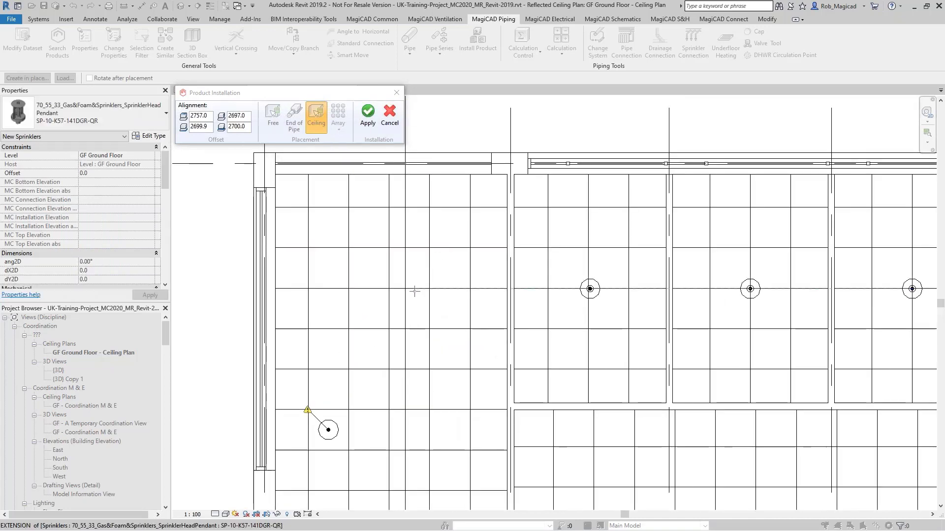
pyautogui.click(372, 123)
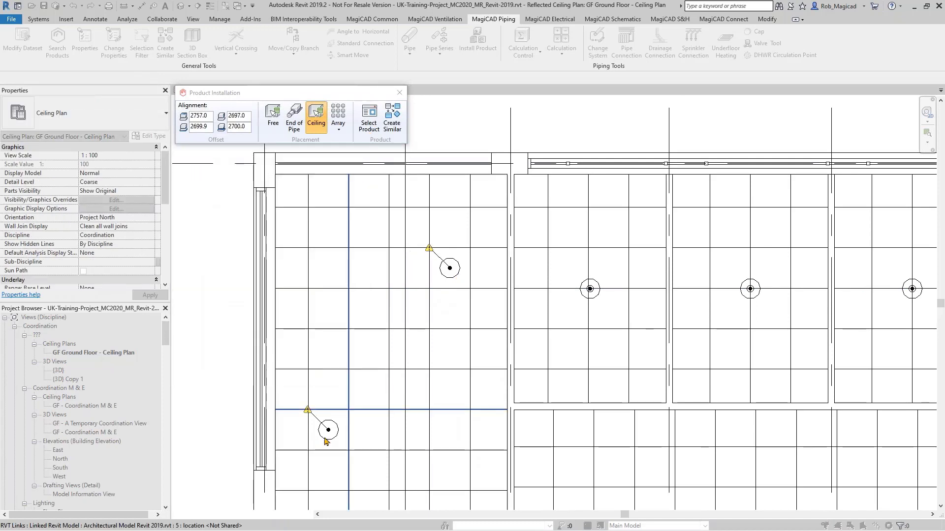
pyautogui.scroll(2, 329, 436)
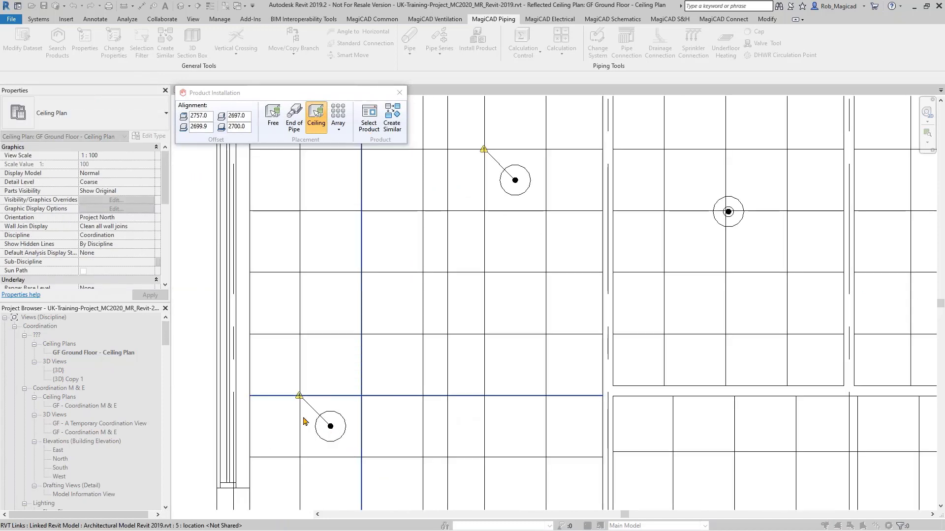
pyautogui.scroll(-2, 382, 342)
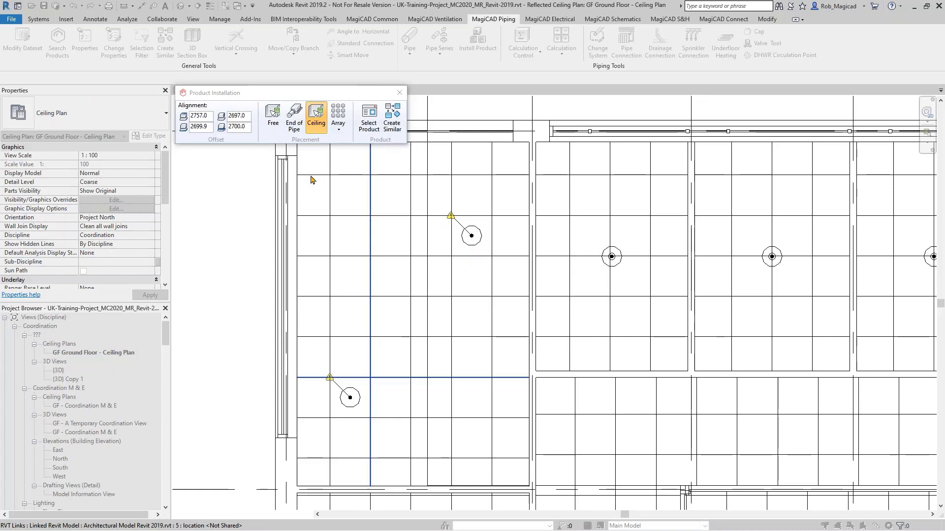
pyautogui.moveTo(315, 123)
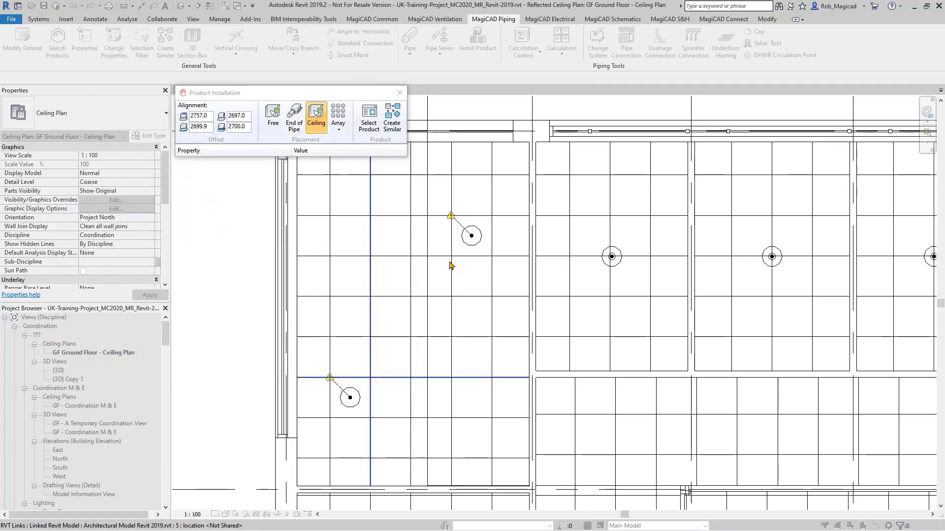
# - End the ceiling placement and delete both sprinkler heads from the corner room
pyautogui.press('Escape')
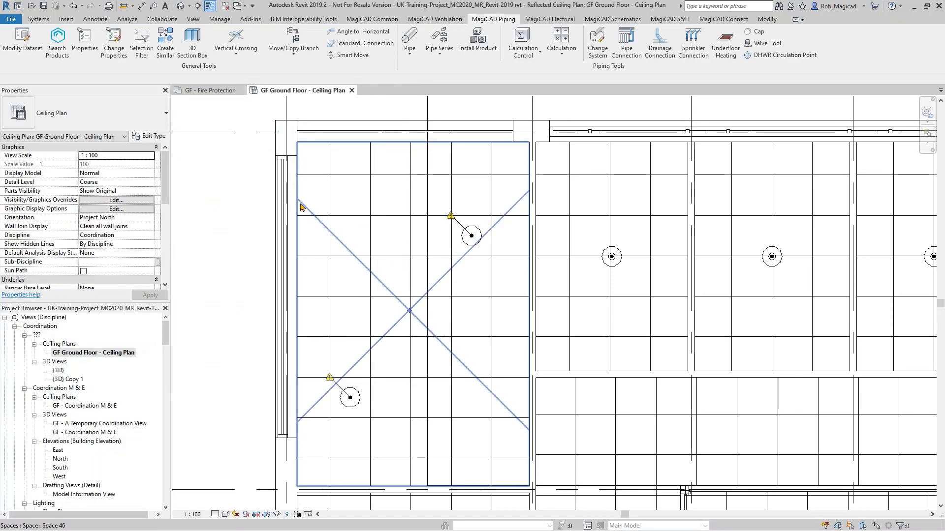
pyautogui.moveTo(236, 189); pyautogui.dragTo(474, 435)
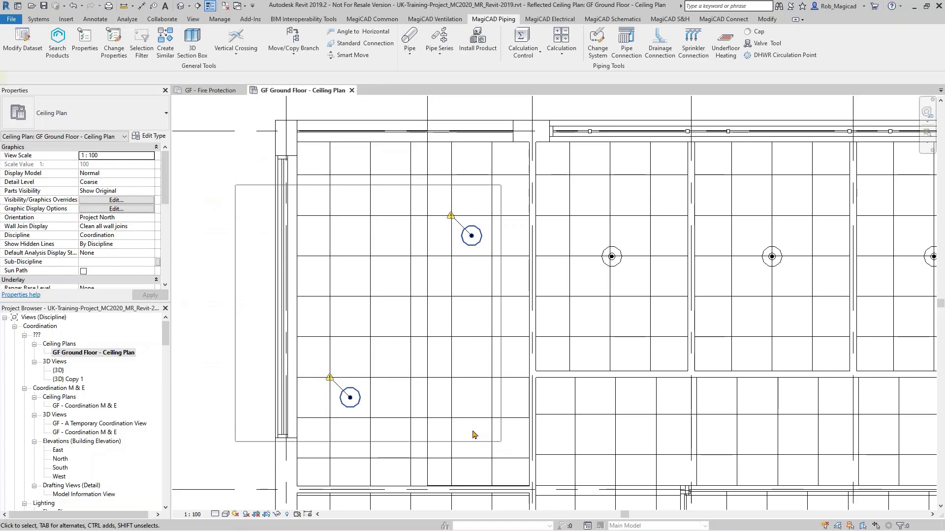
pyautogui.press('Delete')
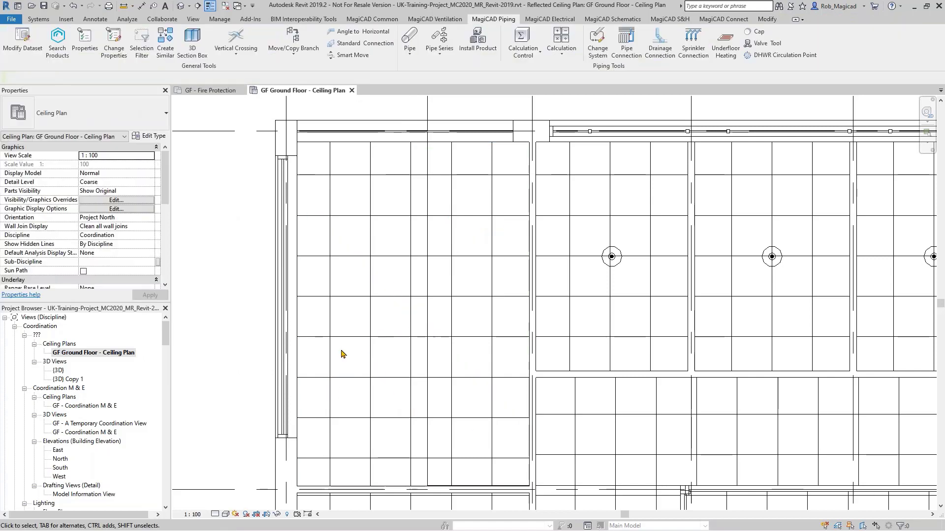
# - Start installing the SP-10-K57-141DGR-QR pendant sprinkler from the product selection, using the ceiling array placement option
pyautogui.scroll(-2, 338, 261)
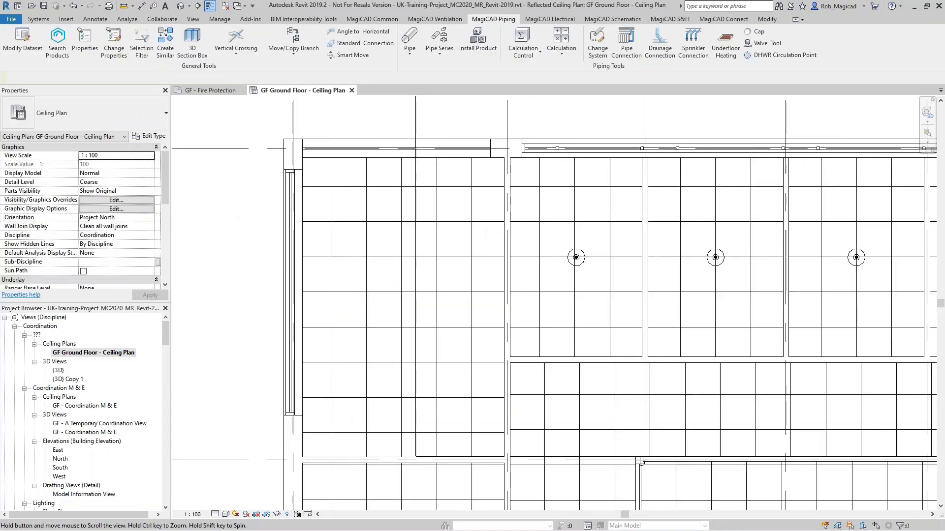
pyautogui.scroll(-1, 361, 306)
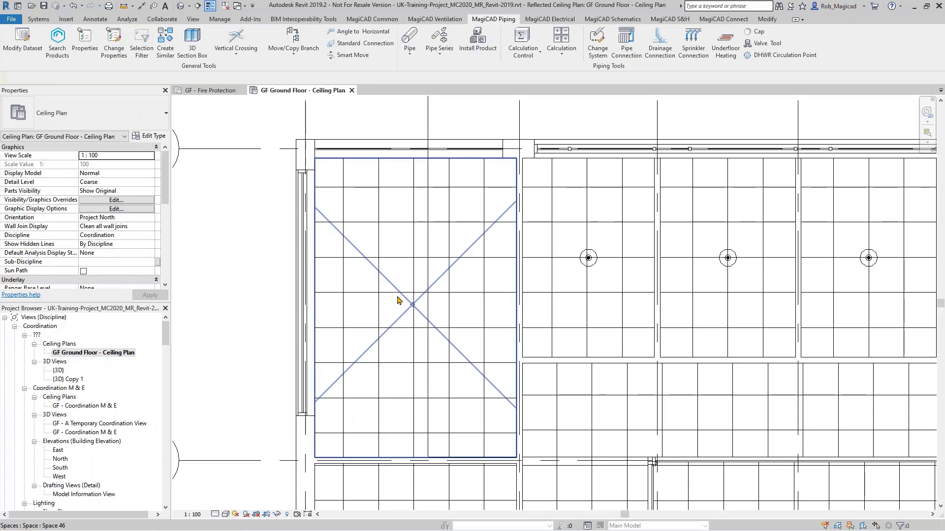
pyautogui.click(478, 51)
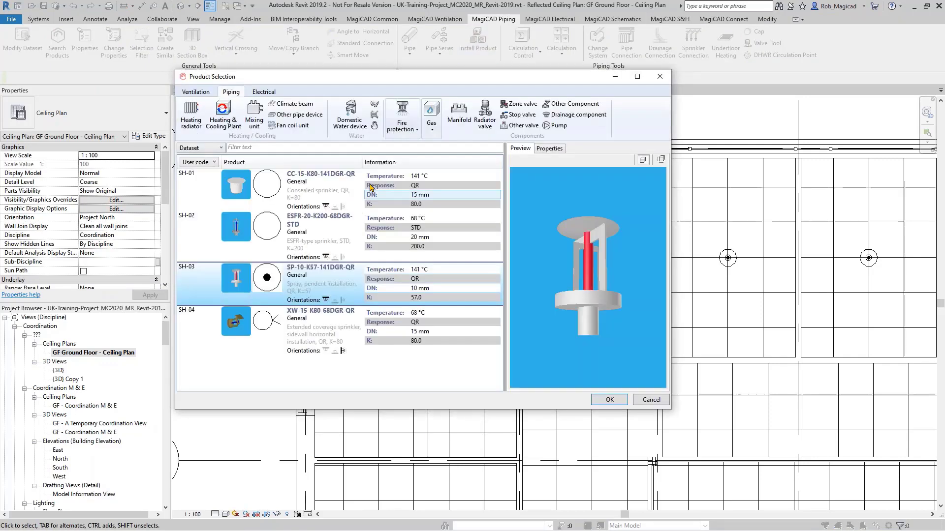
pyautogui.click(609, 400)
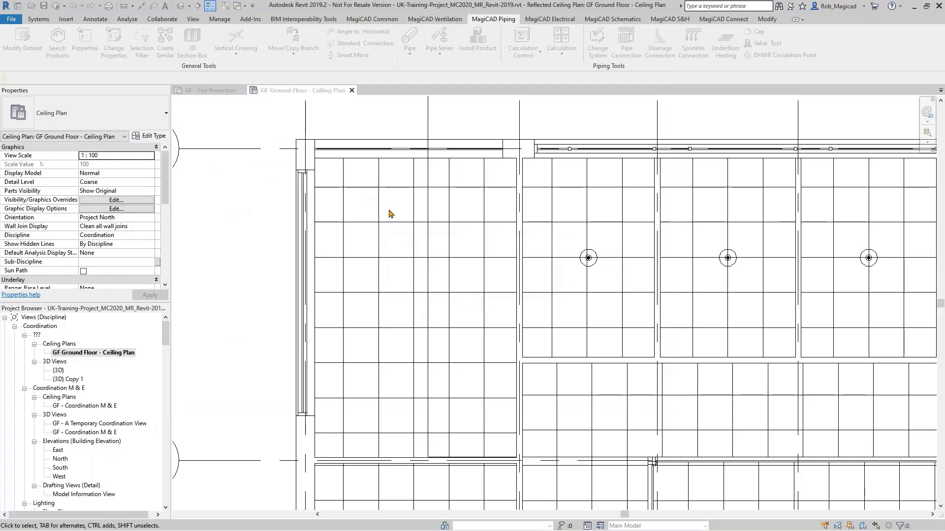
pyautogui.click(346, 119)
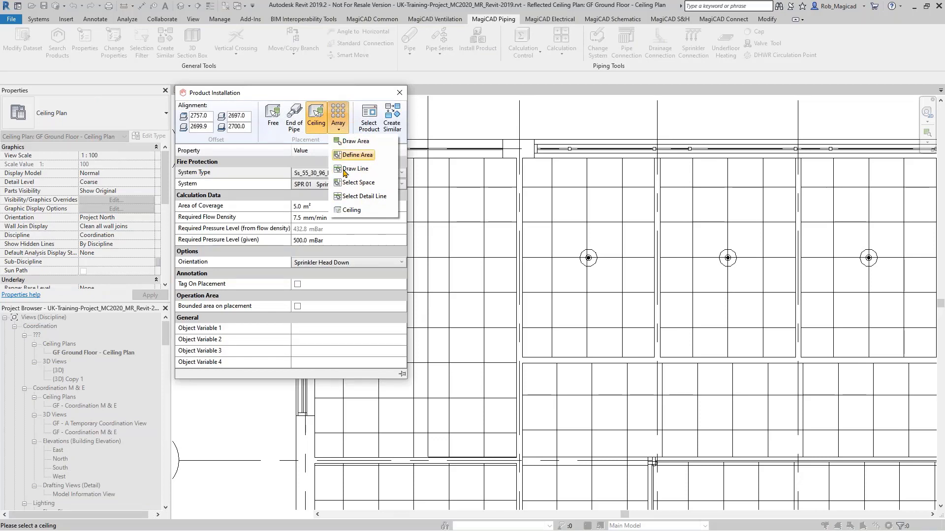
pyautogui.click(350, 211)
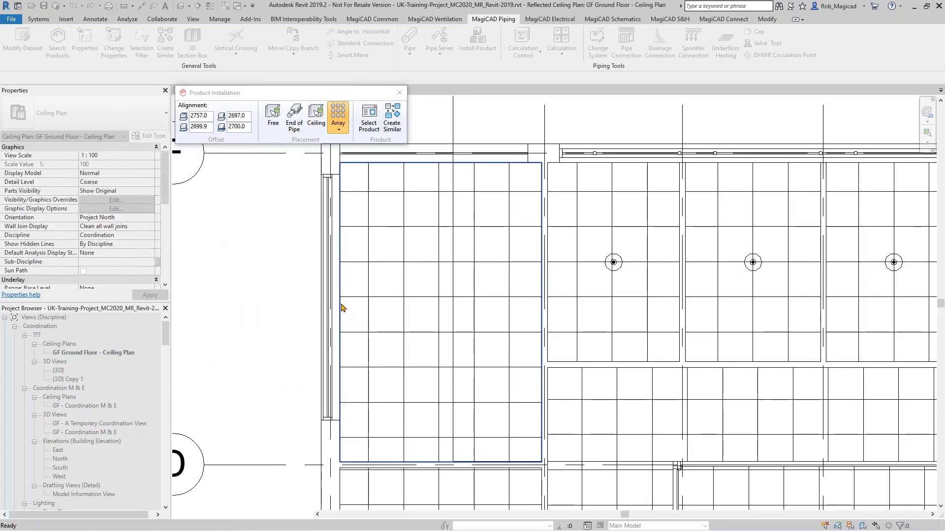
# - Select the corner room's ceiling and pick three corner points of one ceiling tile to define the array grid
pyautogui.click(343, 309)
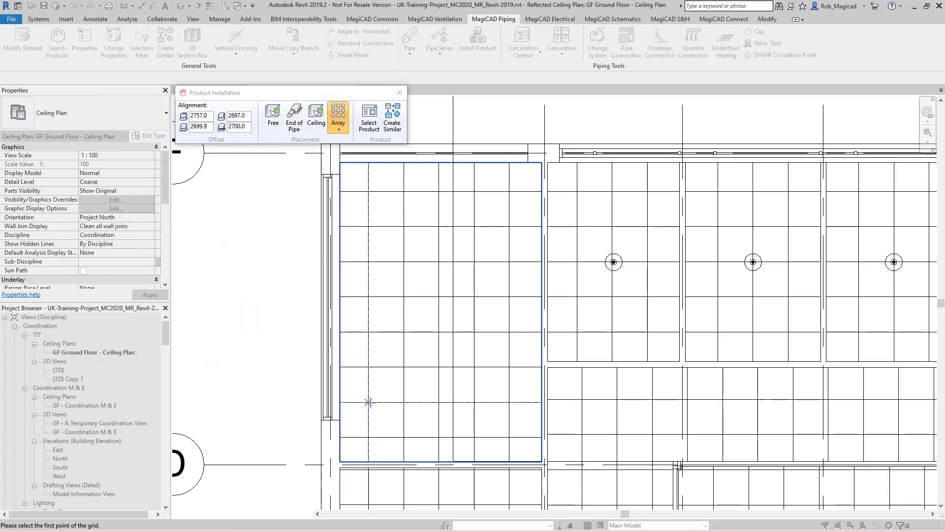
pyautogui.click(368, 402)
pyautogui.click(404, 403)
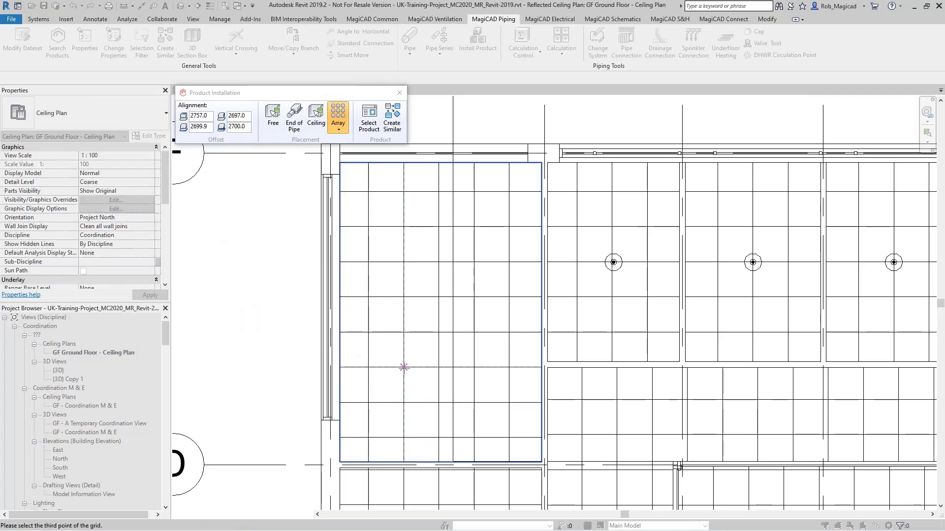
pyautogui.click(404, 367)
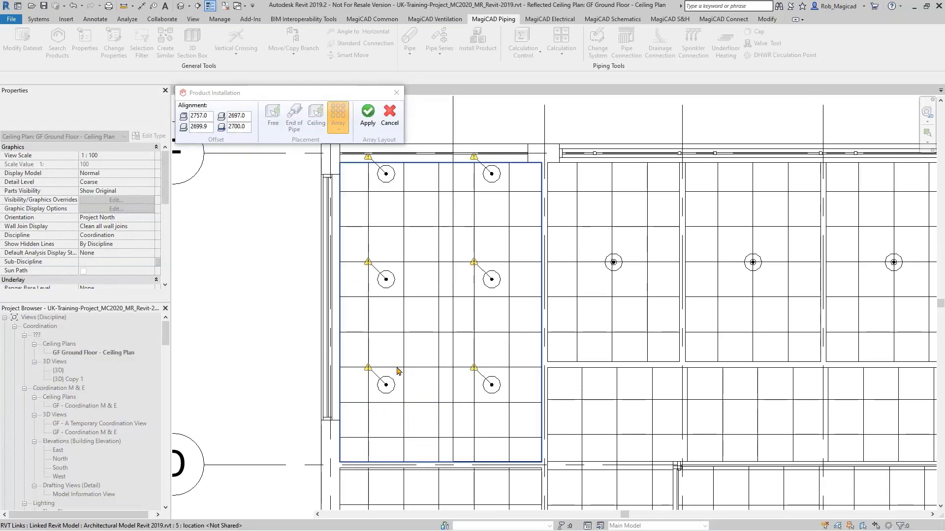
# - Set 3 empty rows between instances, update the array, apply its layout and installation, and end the placement
pyautogui.click(338, 134)
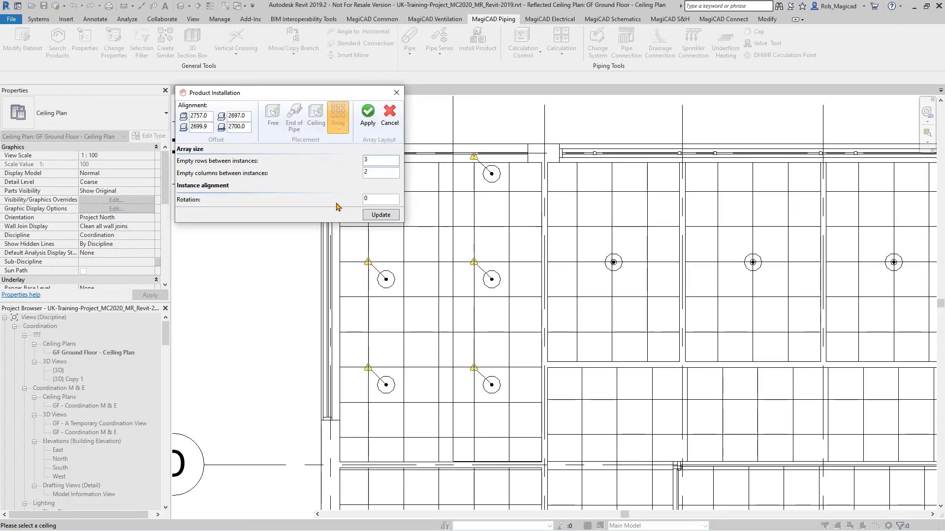
pyautogui.click(368, 215)
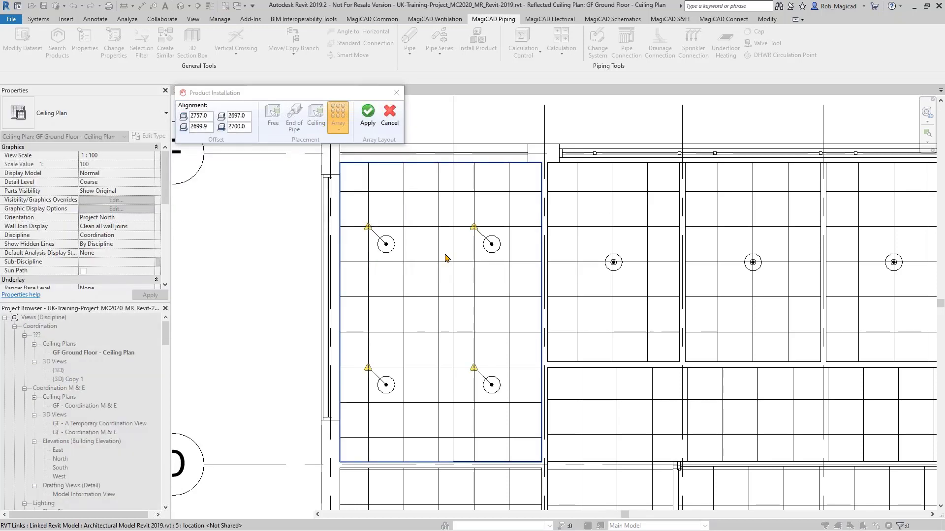
pyautogui.click(368, 121)
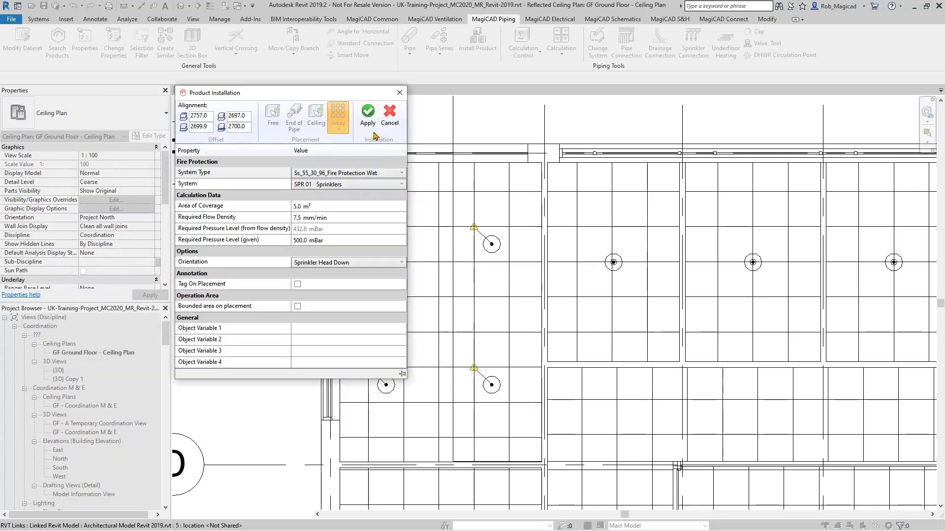
pyautogui.click(370, 124)
pyautogui.press('Escape')
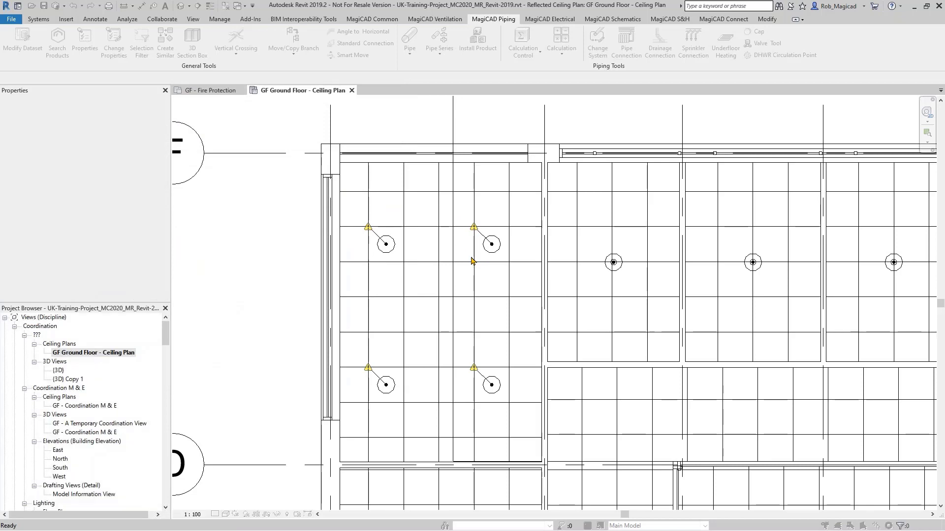
# - Compare the corner room's sprinkler array with the sprinklers in the neighbouring rooms, examining how each head sits on the ceiling tiles
pyautogui.scroll(-2, 454, 334)
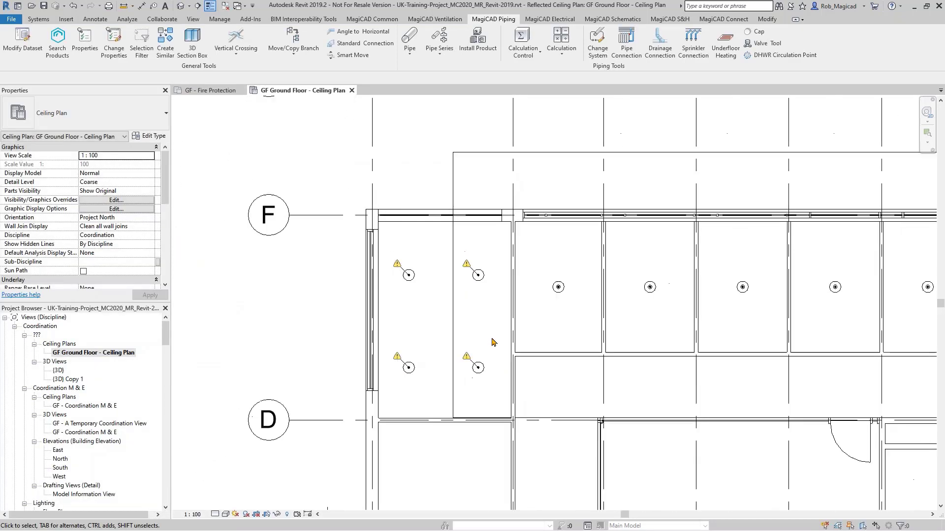
pyautogui.scroll(-1, 493, 342)
pyautogui.moveTo(585, 361); pyautogui.dragTo(470, 281, button='middle')
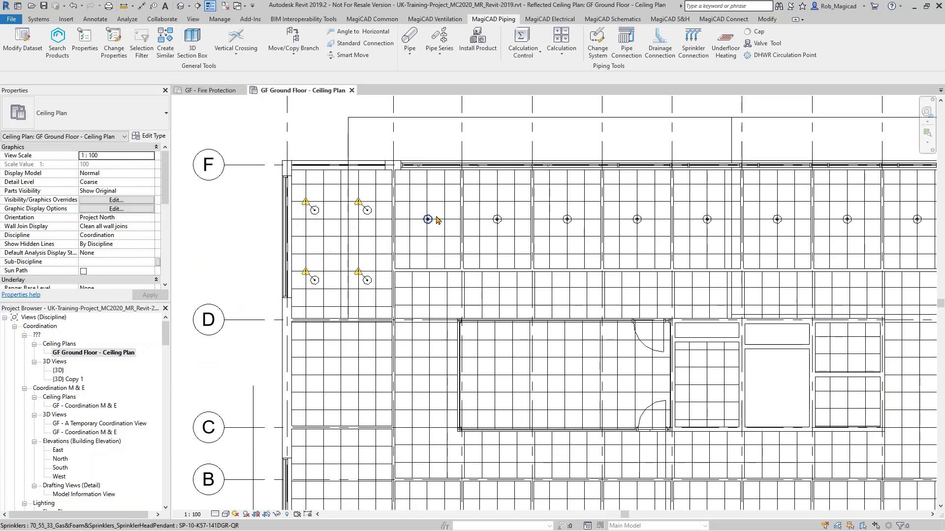
pyautogui.scroll(2, 436, 215)
pyautogui.scroll(1, 417, 234)
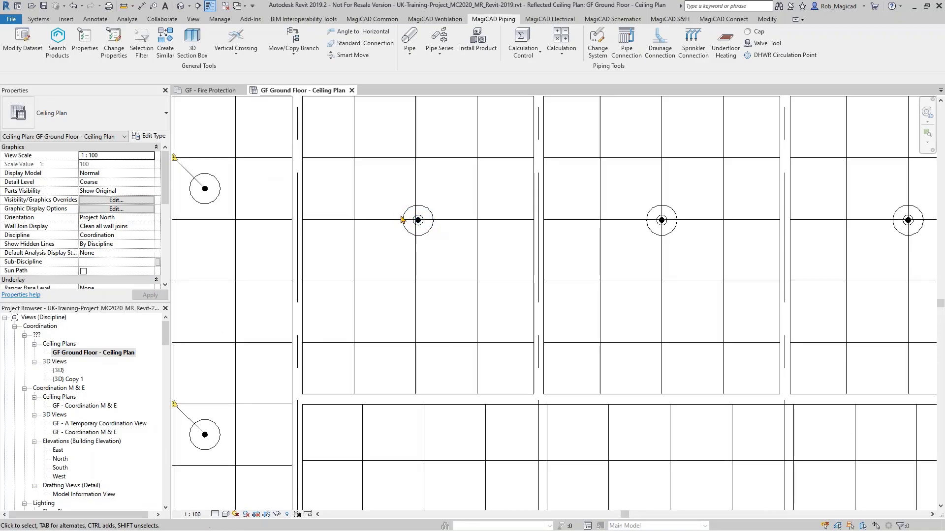
pyautogui.scroll(-2, 416, 238)
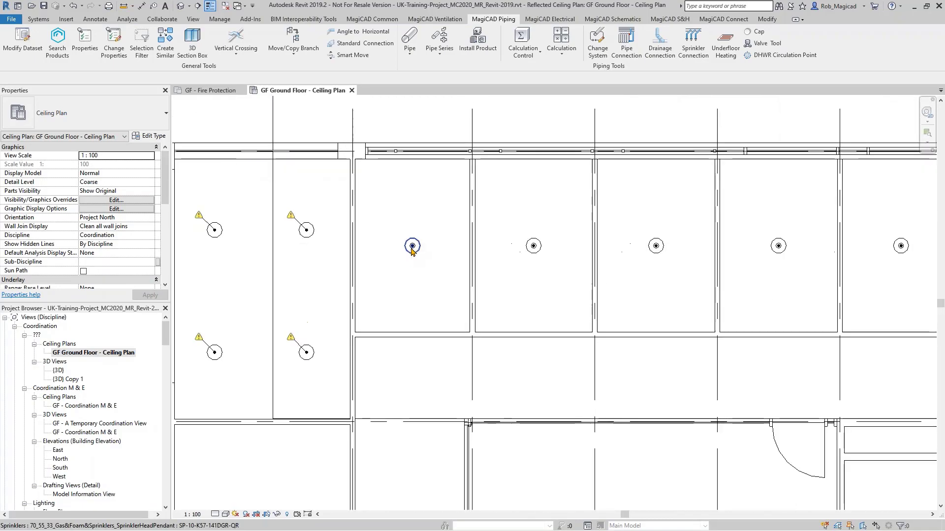
pyautogui.scroll(1, 415, 251)
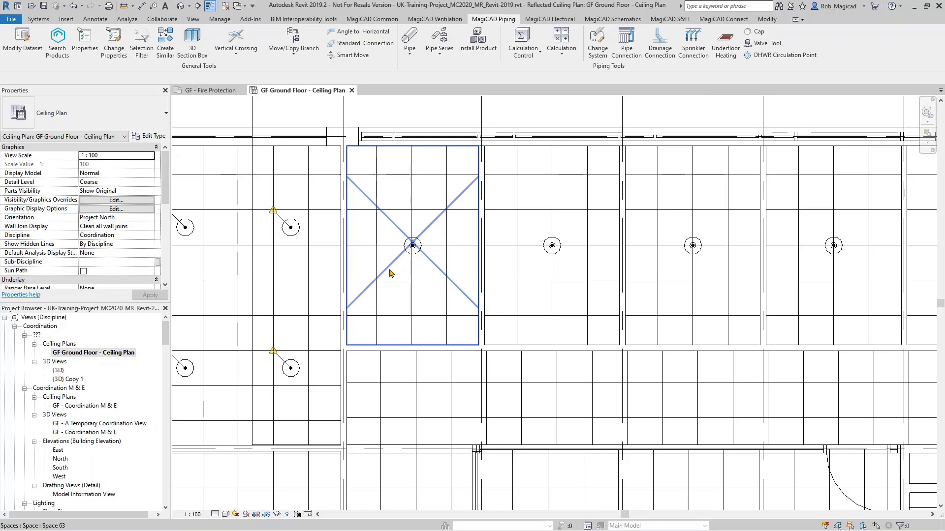
pyautogui.scroll(3, 412, 249)
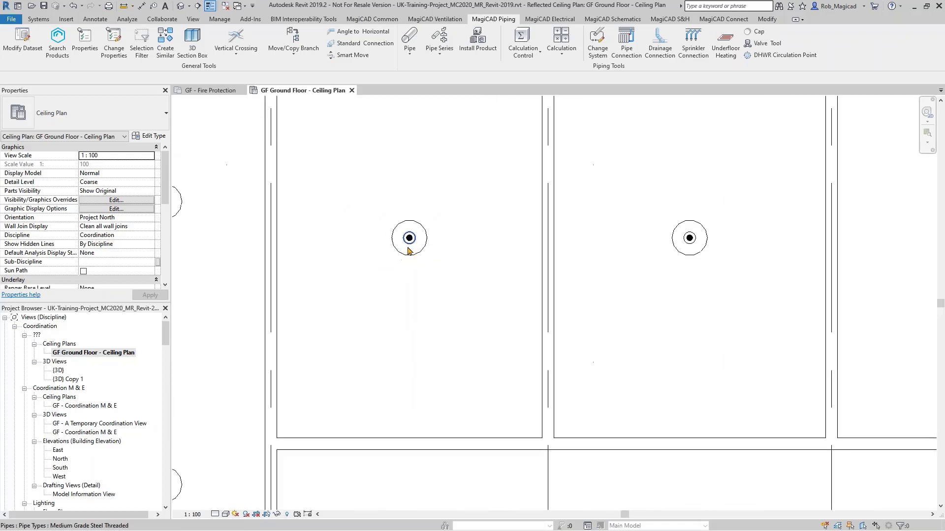
pyautogui.scroll(-2, 409, 246)
pyautogui.scroll(-2, 410, 263)
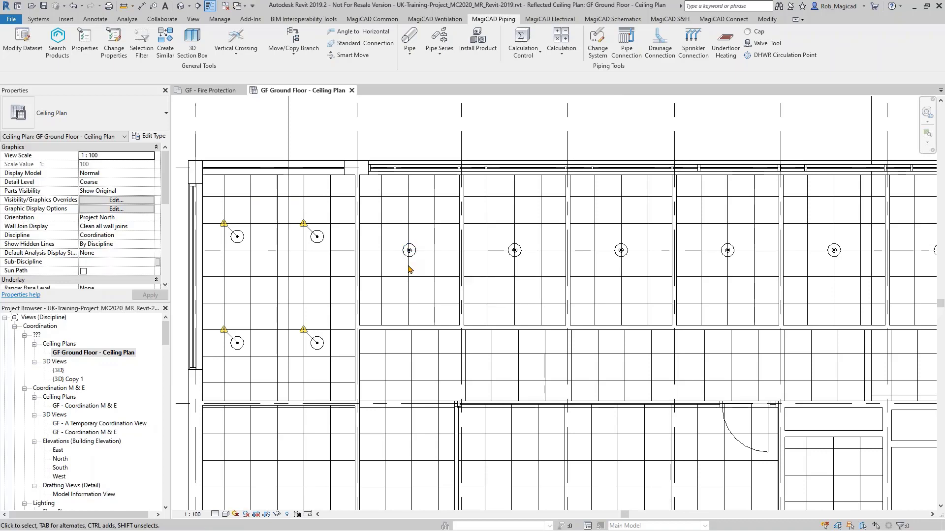
pyautogui.moveTo(408, 269); pyautogui.dragTo(428, 287, button='middle')
pyautogui.scroll(-1, 429, 288)
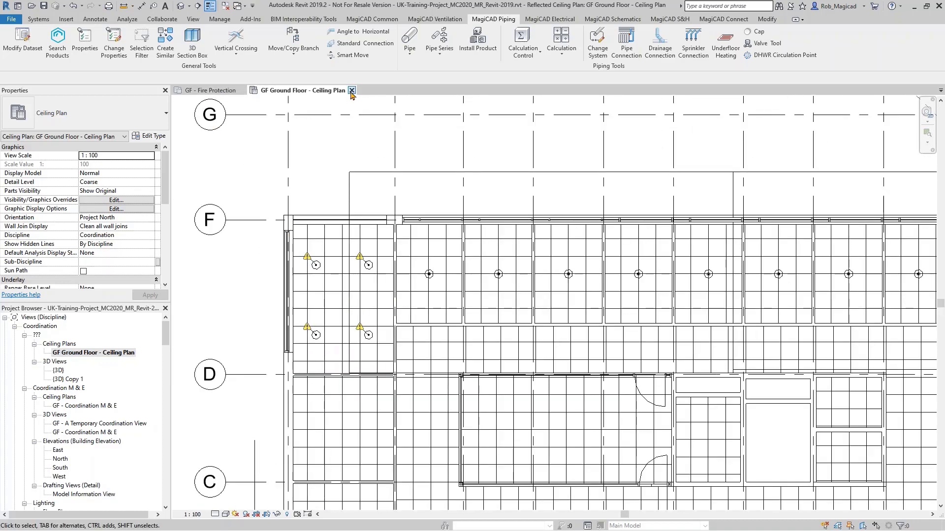
# - Close the GF Ground Floor - Ceiling Plan view and return to the Design Area zones in the GF - Fire Protection floor plan
pyautogui.click(351, 90)
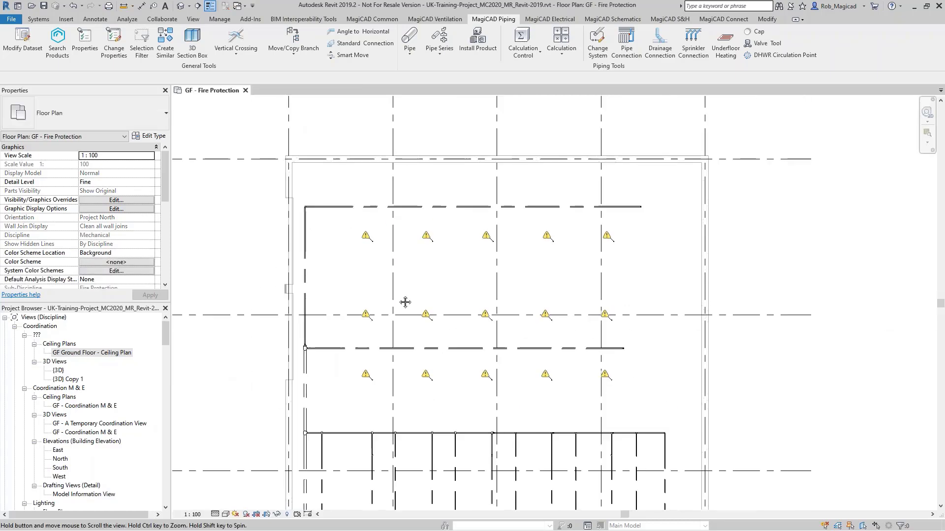
pyautogui.moveTo(361, 339); pyautogui.dragTo(407, 296, button='middle')
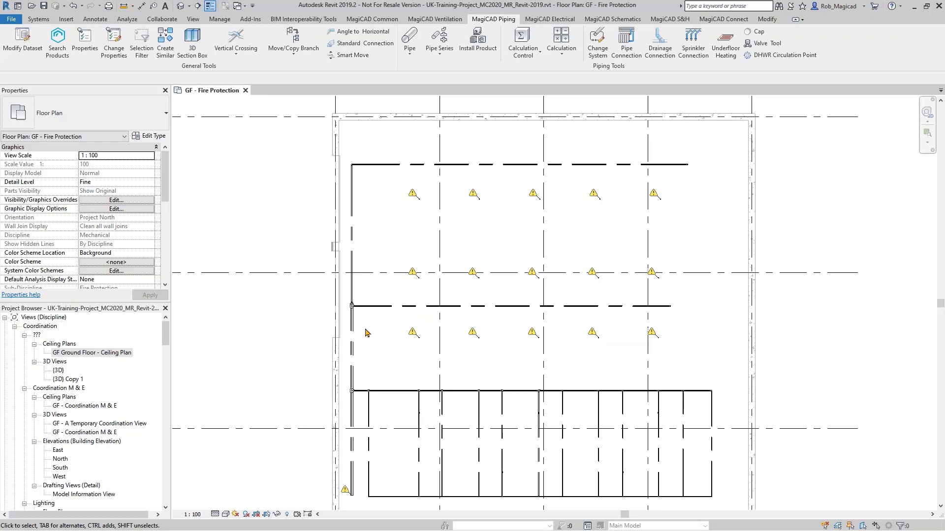
pyautogui.scroll(-2, 399, 331)
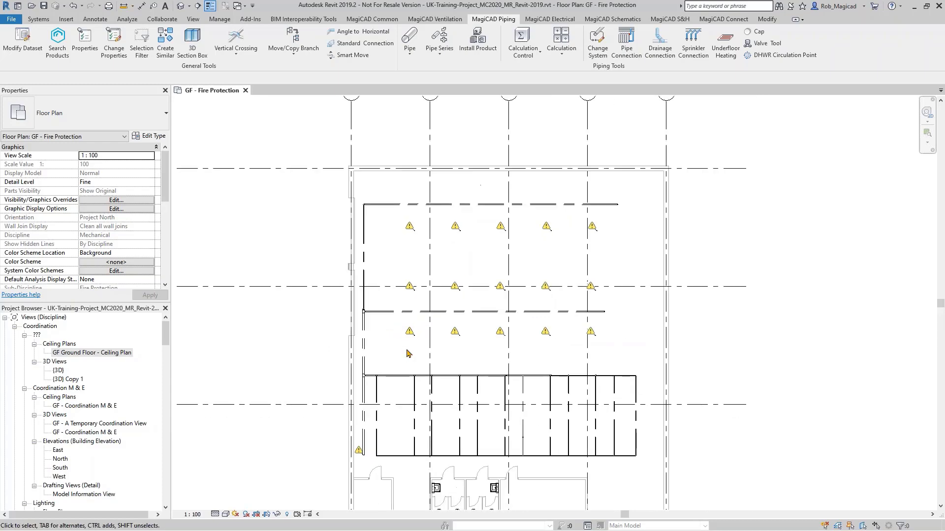
pyautogui.scroll(-4, 308, 383)
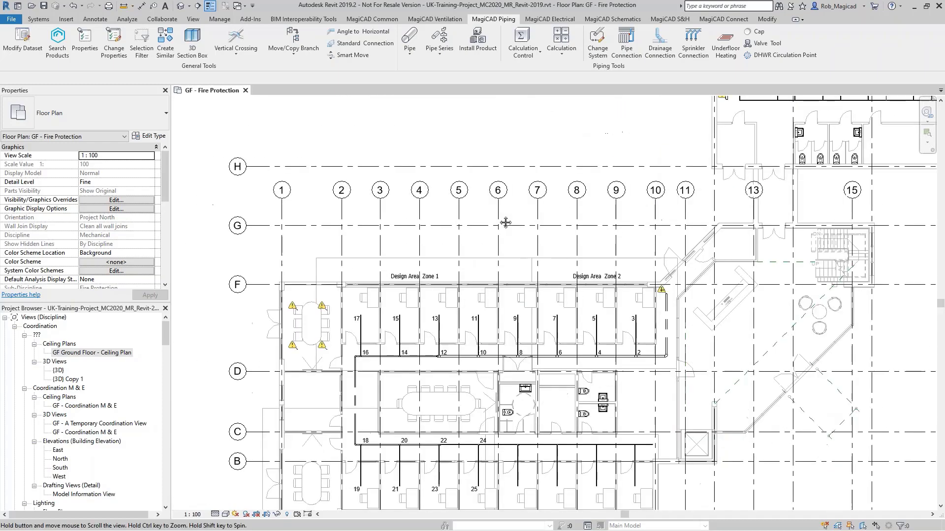
pyautogui.scroll(1, 307, 379)
pyautogui.moveTo(406, 331); pyautogui.dragTo(350, 336, button='middle')
# - Draw the operation areas for the sprinklers in the current view
pyautogui.click(366, 20)
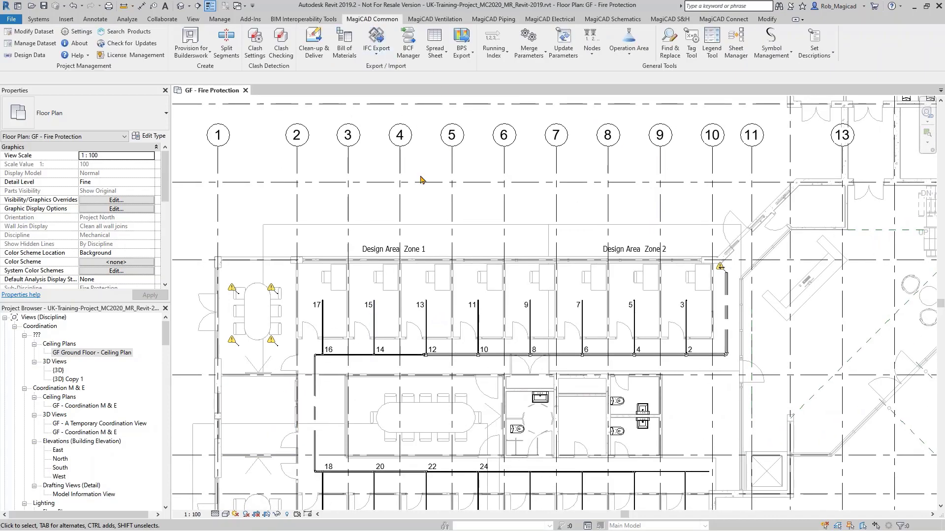
pyautogui.click(629, 49)
pyautogui.click(635, 65)
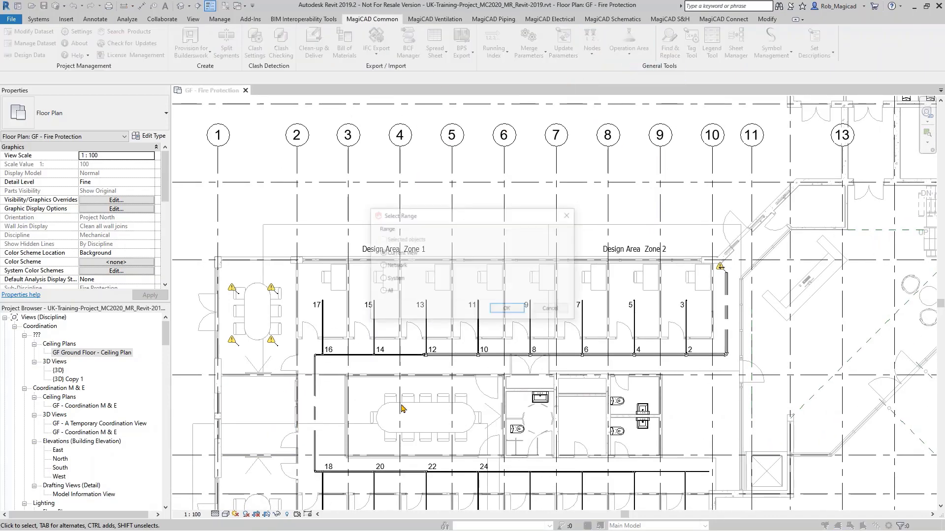
pyautogui.click(507, 310)
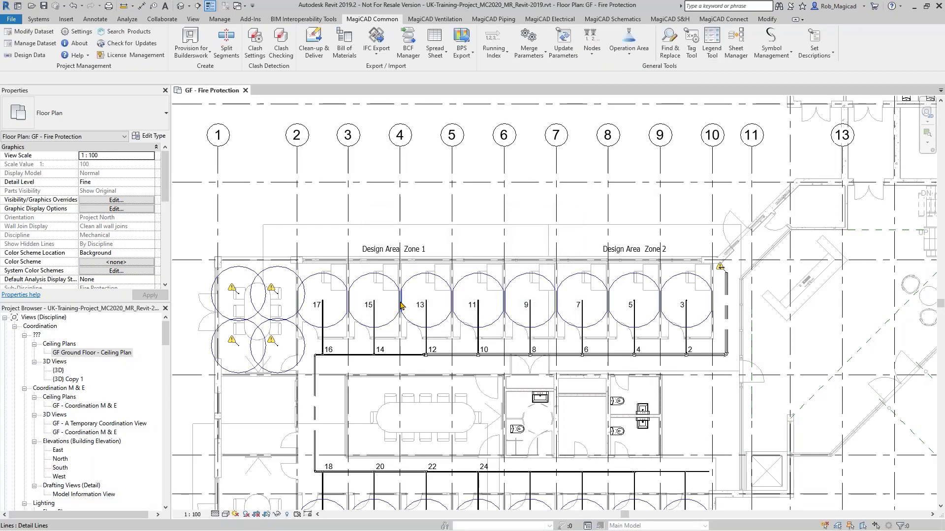
# - Examine the operation area outlines around the sprinklers and how they meet the room walls in Design Area Zone 1 and Zone 2
pyautogui.scroll(3, 353, 295)
pyautogui.scroll(2, 356, 316)
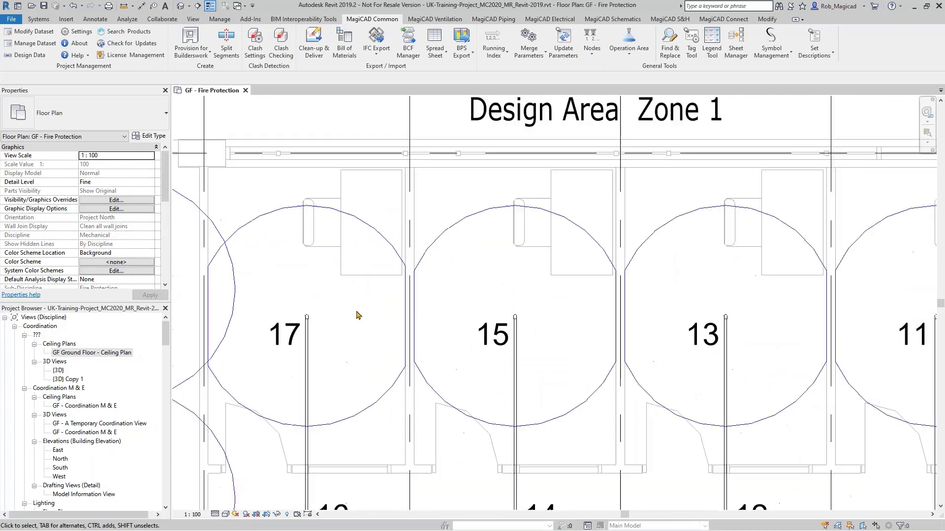
pyautogui.moveTo(357, 315); pyautogui.dragTo(458, 311, button='middle')
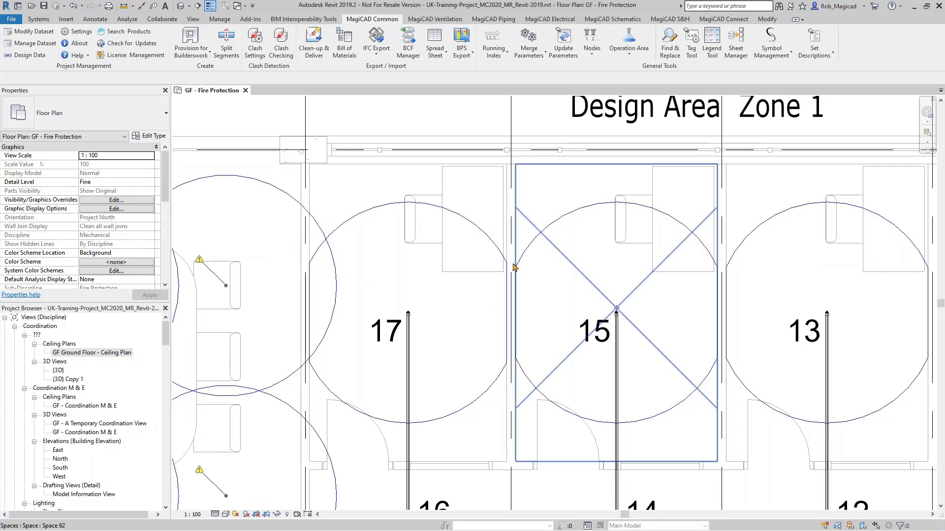
pyautogui.scroll(-1, 477, 397)
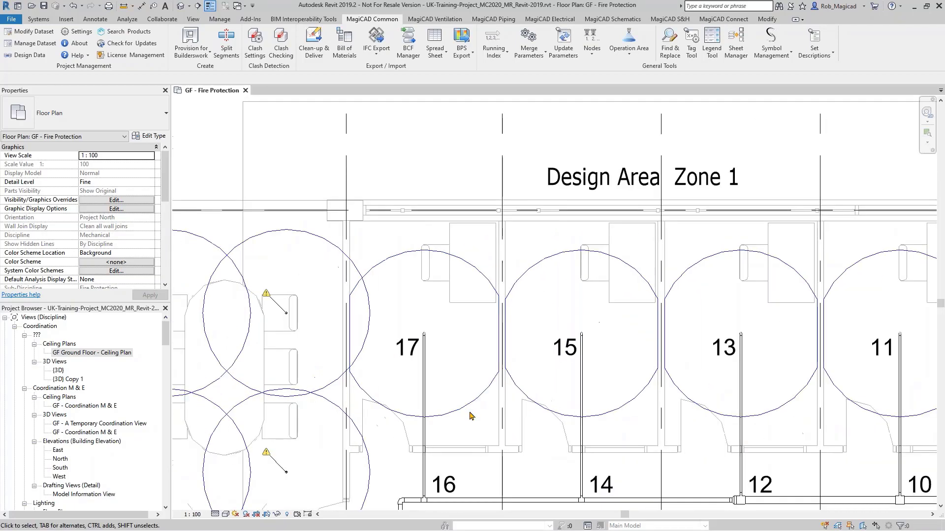
pyautogui.moveTo(473, 416); pyautogui.dragTo(345, 207, button='middle')
pyautogui.moveTo(404, 287); pyautogui.dragTo(355, 136, button='middle')
pyautogui.scroll(-1, 379, 200)
pyautogui.moveTo(410, 360); pyautogui.dragTo(398, 231, button='middle')
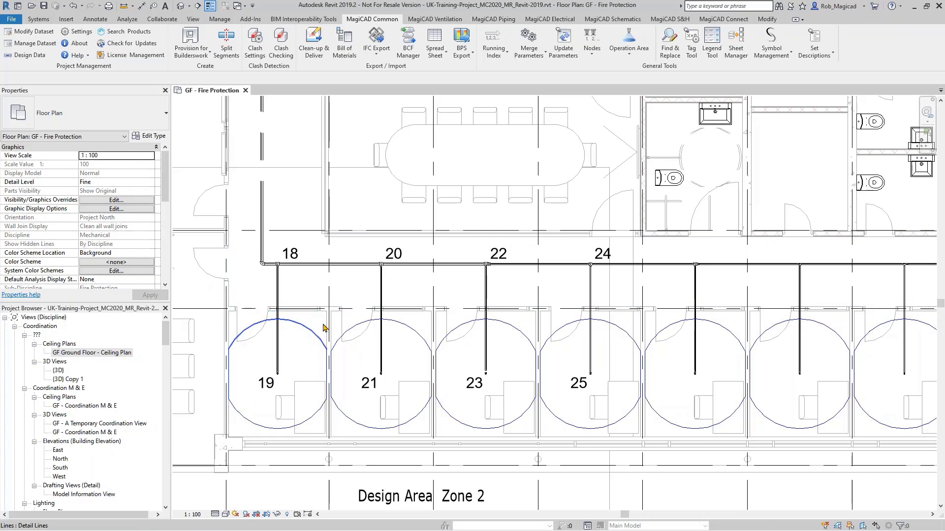
pyautogui.scroll(-2, 374, 350)
pyautogui.moveTo(446, 248); pyautogui.dragTo(386, 325, button='middle')
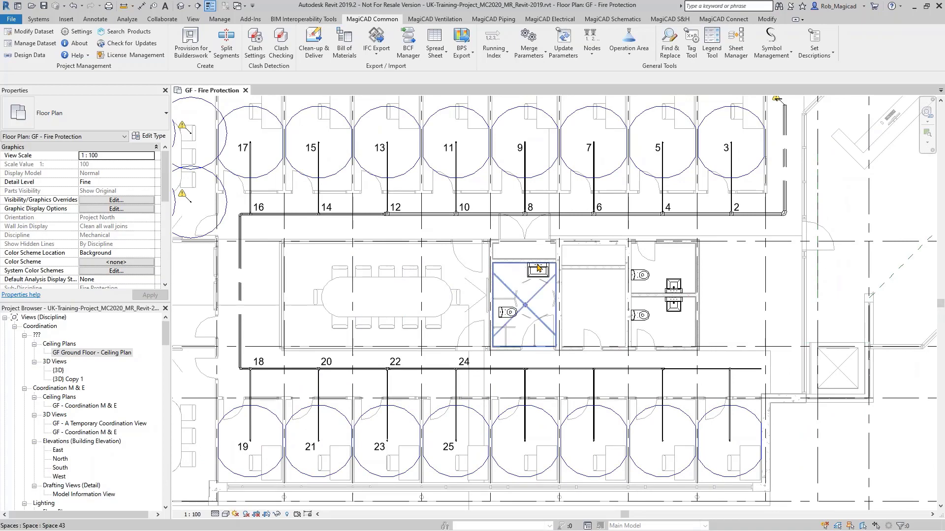
pyautogui.scroll(2, 481, 447)
pyautogui.moveTo(497, 414); pyautogui.dragTo(553, 368, button='middle')
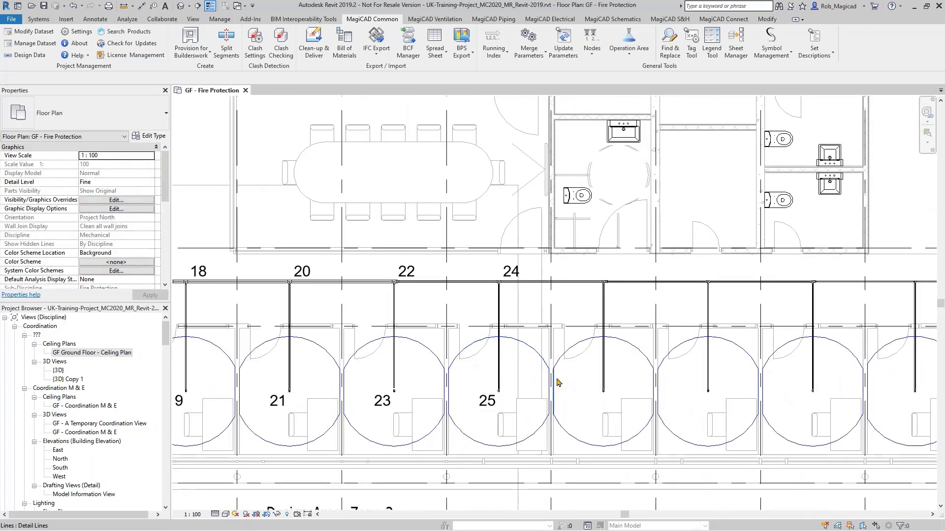
pyautogui.scroll(-1, 479, 405)
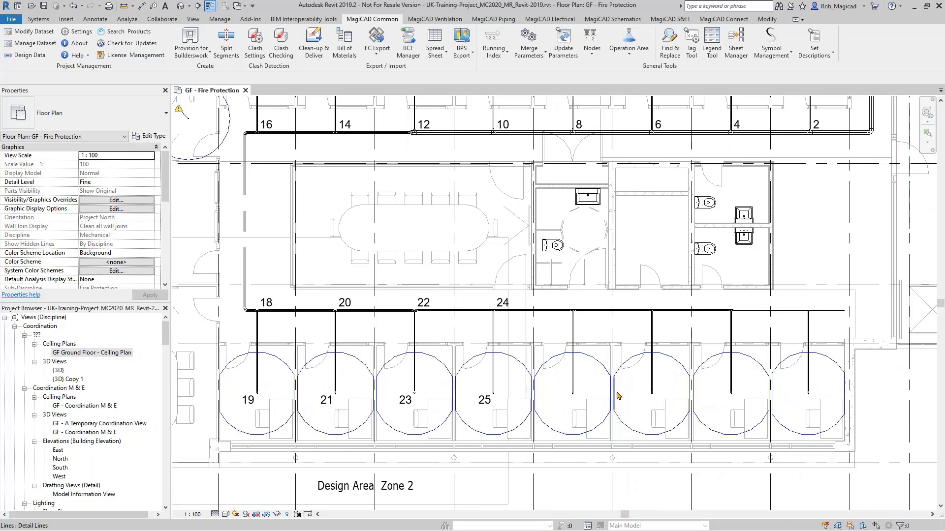
# - Hide the sprinklers' operation areas with the range limited to the current view
pyautogui.scroll(2, 709, 399)
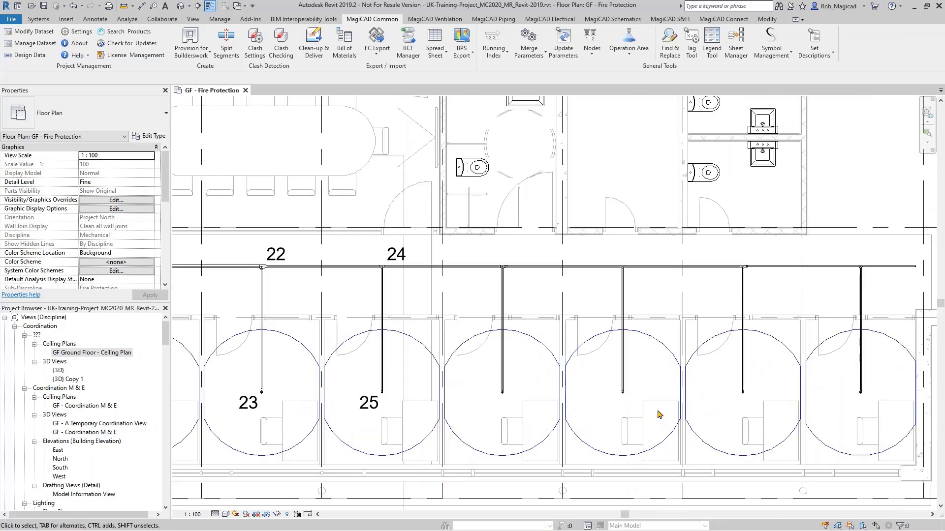
pyautogui.scroll(-2, 551, 373)
pyautogui.moveTo(460, 297); pyautogui.dragTo(454, 329, button='middle')
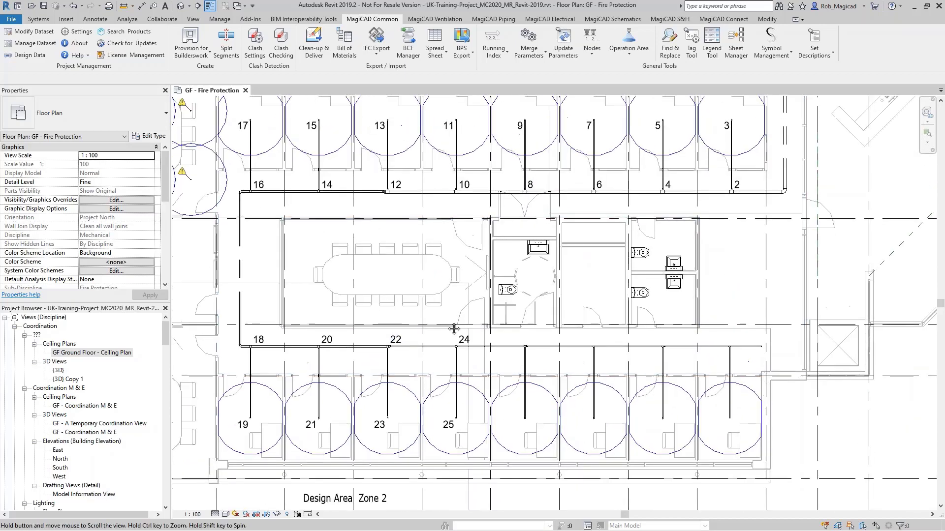
pyautogui.scroll(-2, 454, 329)
pyautogui.click(623, 52)
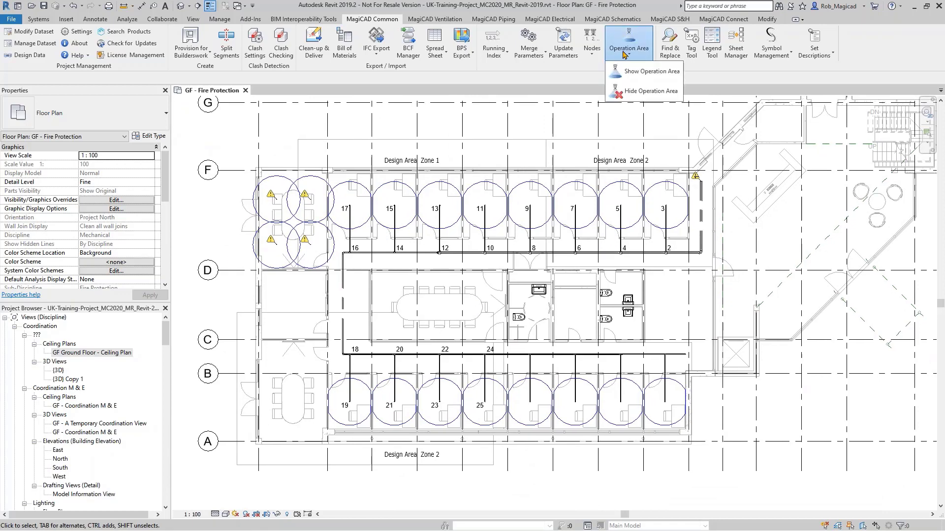
pyautogui.click(645, 91)
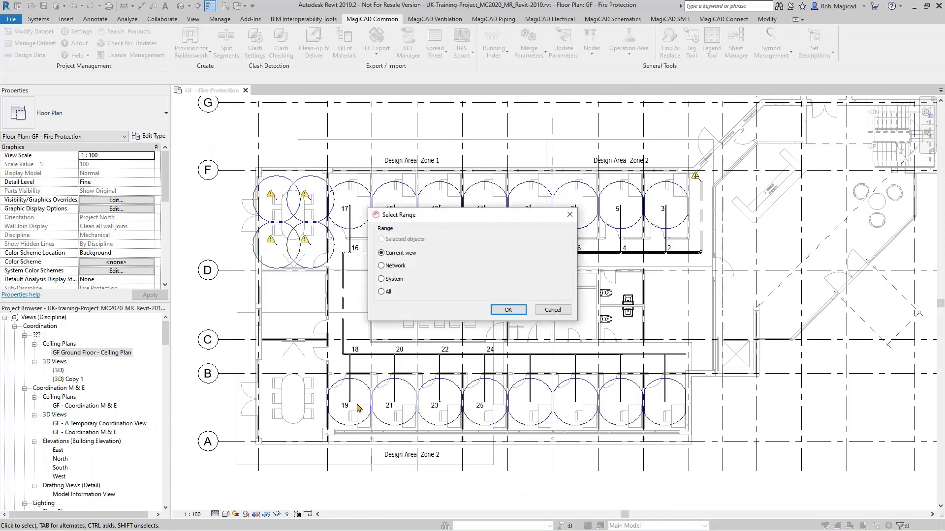
pyautogui.click(507, 310)
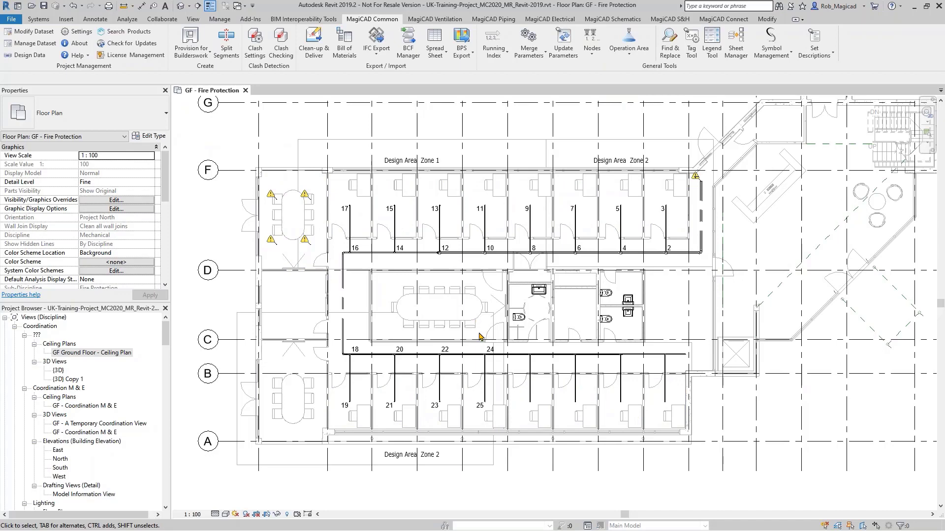
# - Start a Sprinkler Connection for the northernmost row of five unconnected sprinklers in the large hall beyond the Design Area zones
pyautogui.scroll(-2, 523, 322)
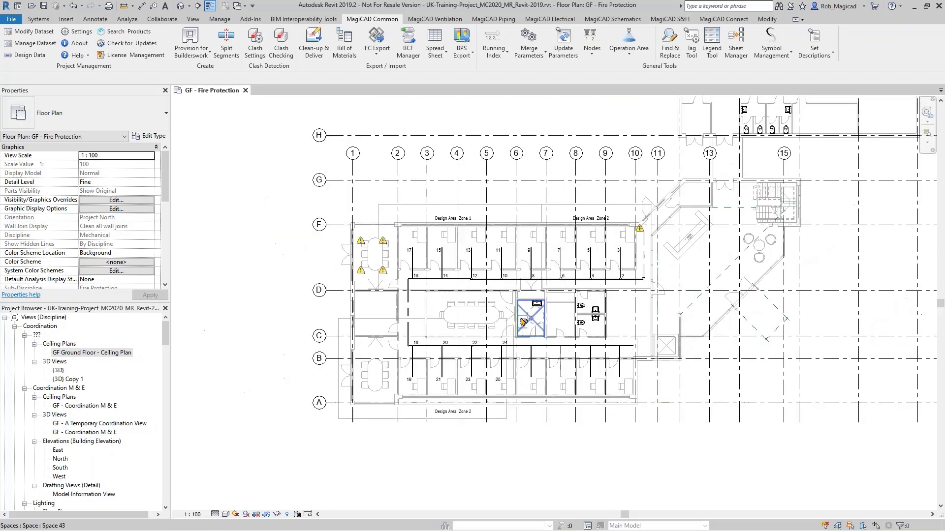
pyautogui.moveTo(609, 247); pyautogui.dragTo(399, 458, button='middle')
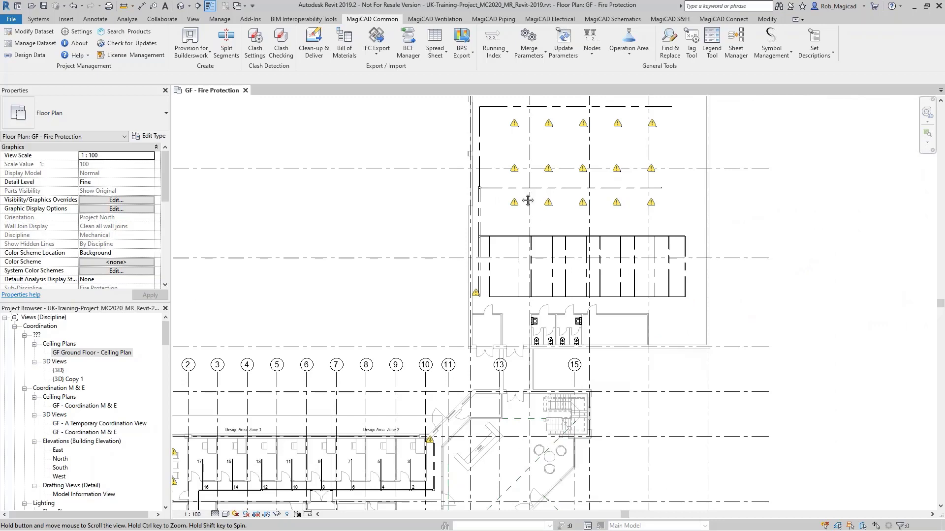
pyautogui.moveTo(528, 200); pyautogui.dragTo(462, 272, button='middle')
pyautogui.scroll(3, 450, 184)
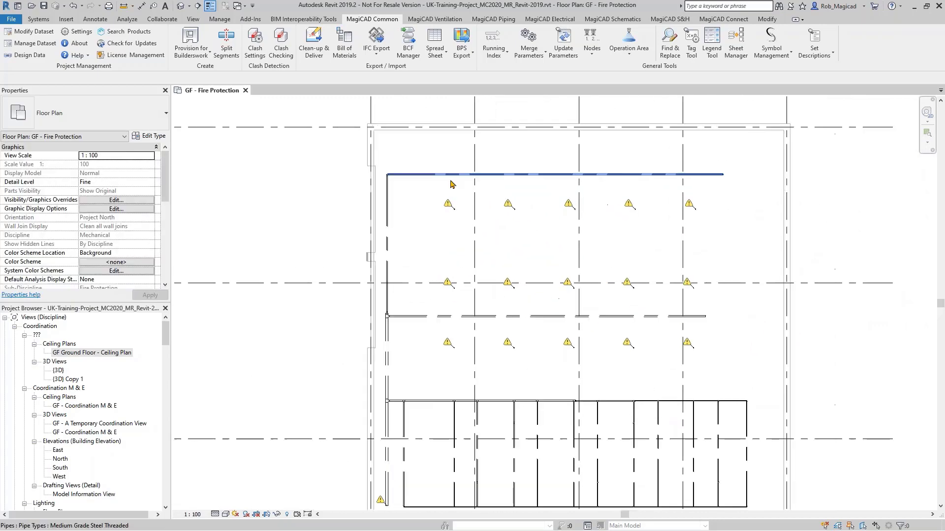
pyautogui.scroll(1, 450, 184)
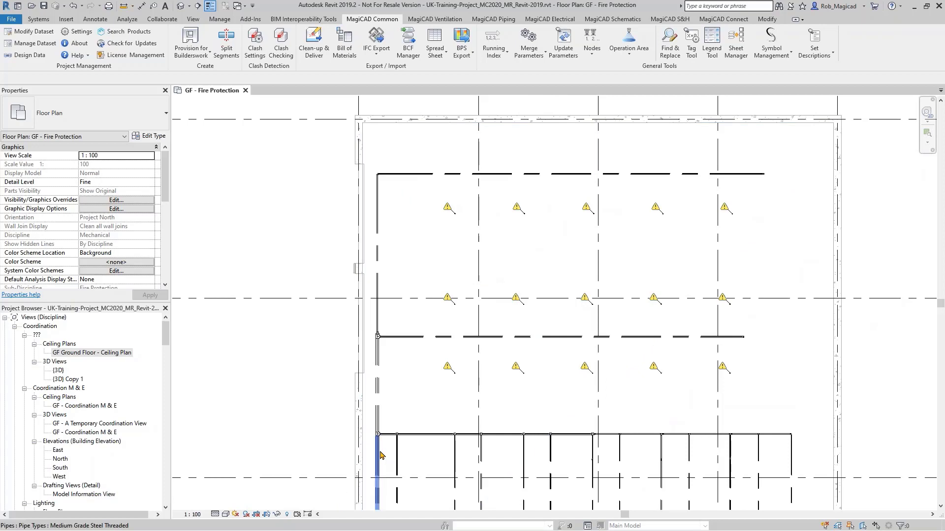
pyautogui.click(36, 20)
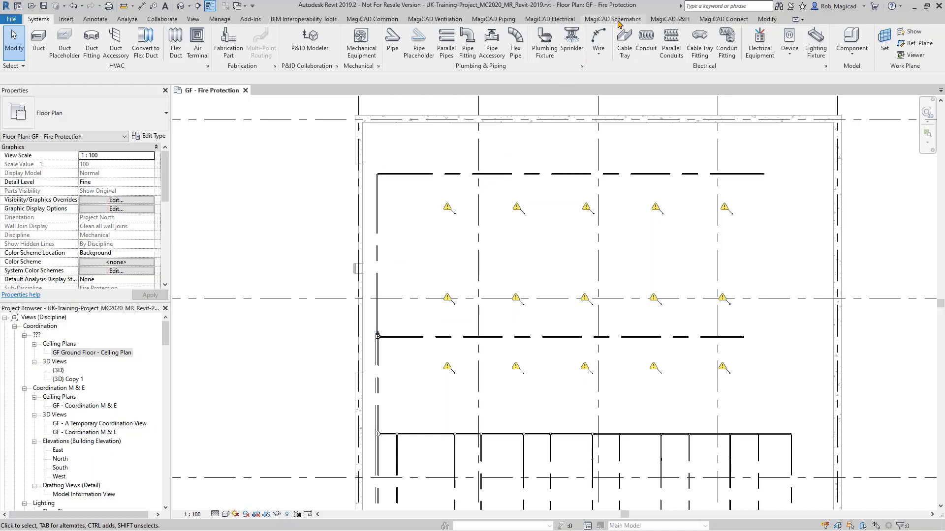
pyautogui.click(497, 19)
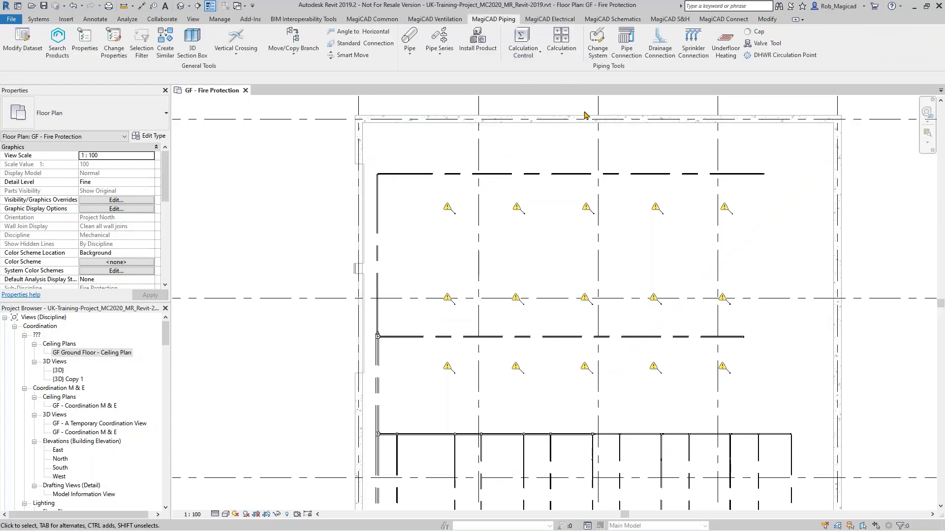
pyautogui.click(694, 49)
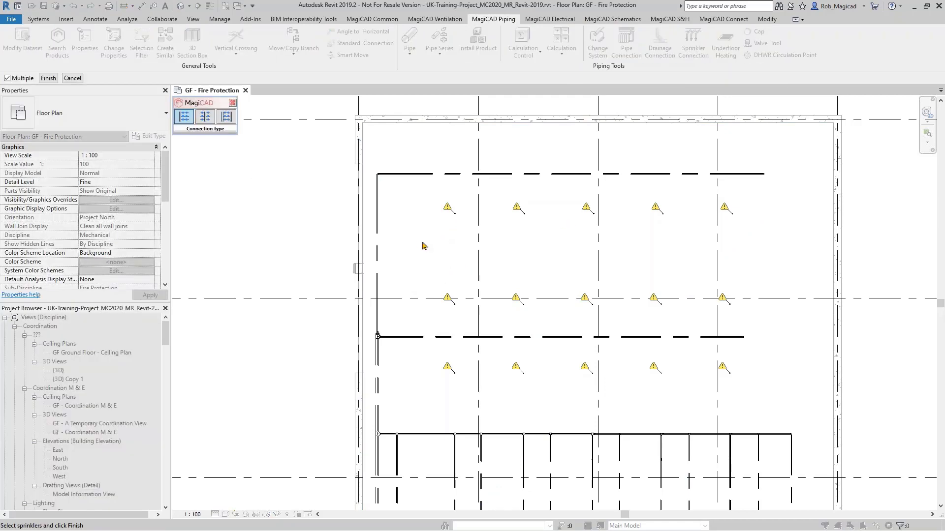
pyautogui.moveTo(416, 231); pyautogui.dragTo(773, 190)
pyautogui.click(48, 77)
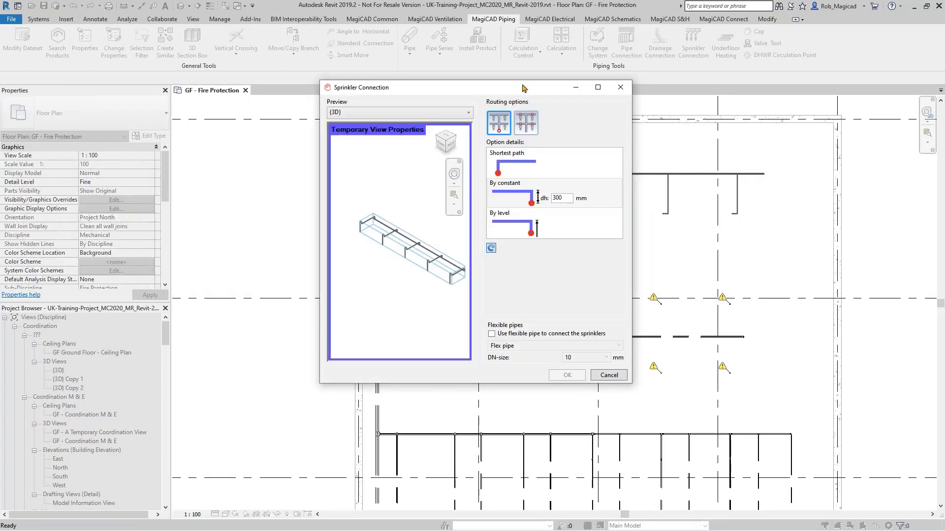
# - Route the five-sprinkler row's connection by constant with dh 250 mm, update the preview and inspect the branch pipes in it
pyautogui.moveTo(512, 95); pyautogui.dragTo(445, 113)
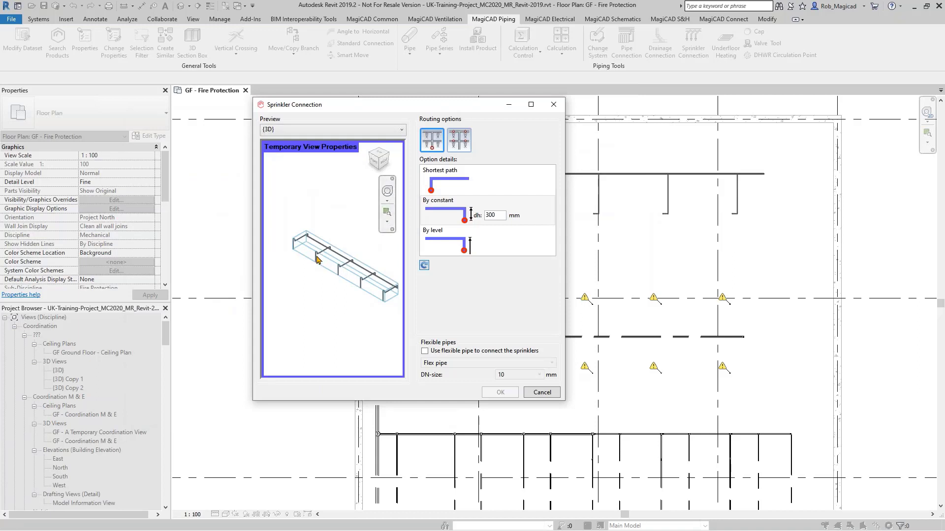
pyautogui.scroll(3, 328, 250)
pyautogui.scroll(2, 335, 250)
pyautogui.moveTo(343, 252)
pyautogui.mouseDown(button='middle')
pyautogui.moveTo(314, 266)
pyautogui.moveTo(324, 277)
pyautogui.moveTo(384, 256)
pyautogui.moveTo(335, 257)
pyautogui.mouseUp(button='middle')
pyautogui.scroll(3, 343, 243)
pyautogui.scroll(-3, 341, 231)
pyautogui.scroll(-2, 311, 270)
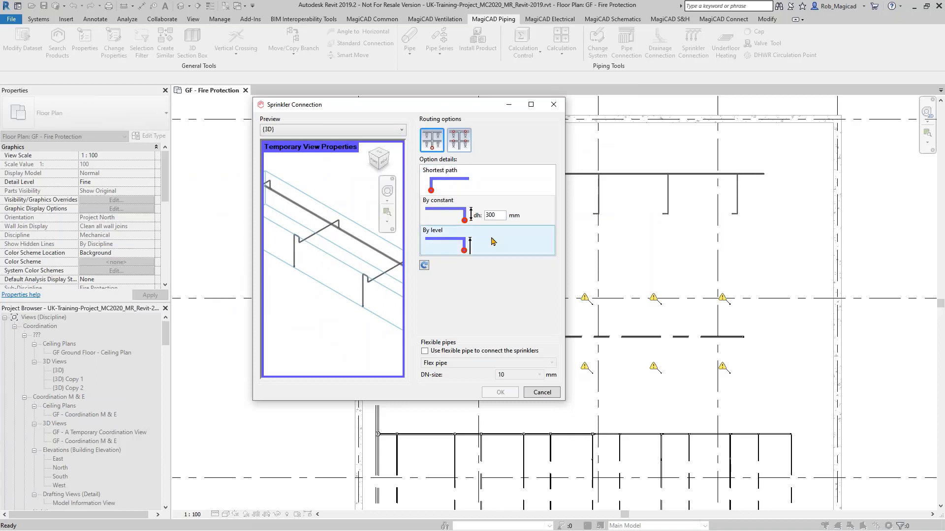
pyautogui.click(458, 190)
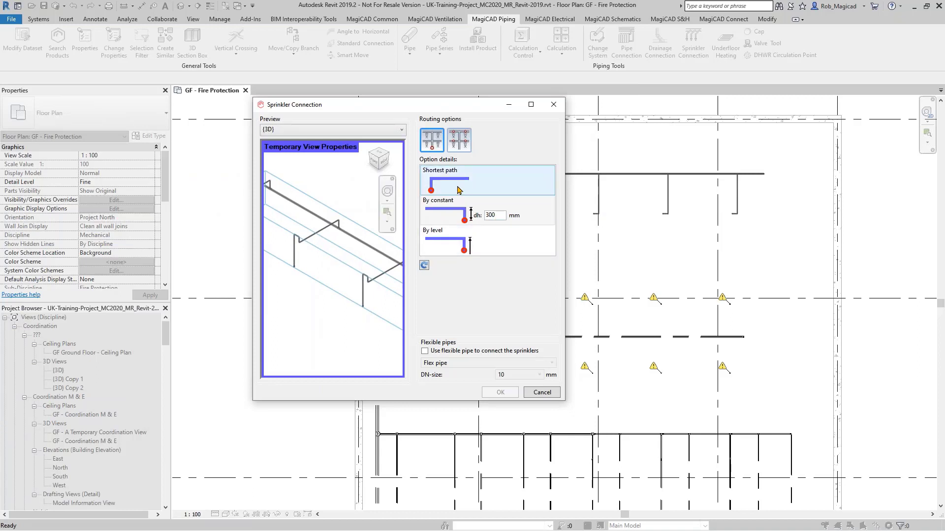
pyautogui.click(501, 218)
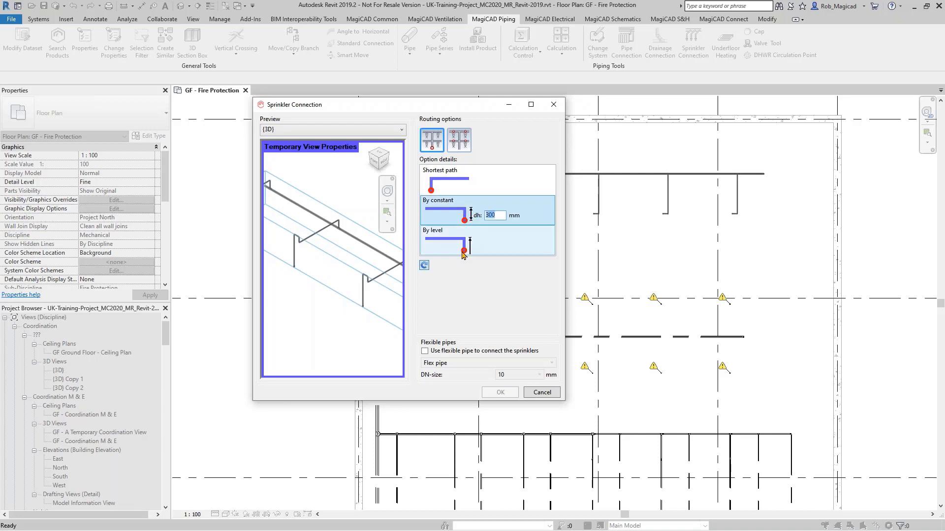
pyautogui.write('250')
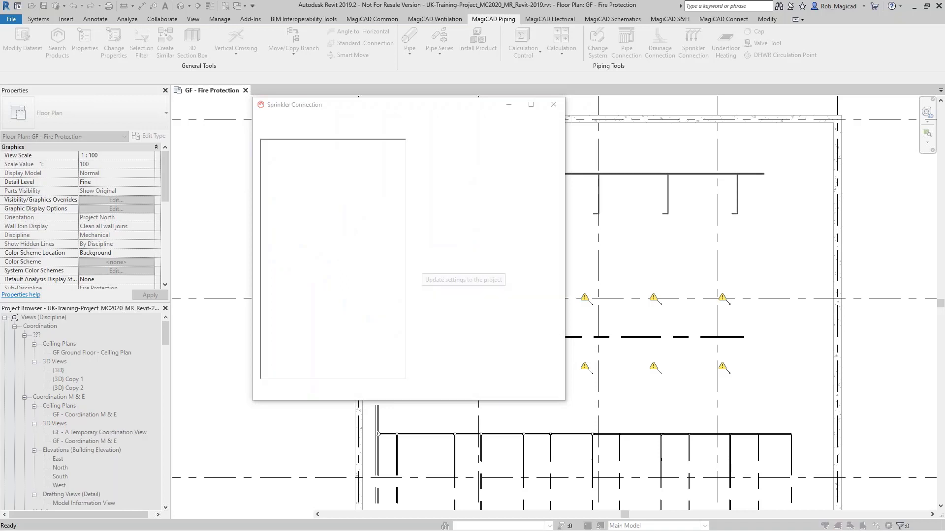
pyautogui.scroll(5, 343, 266)
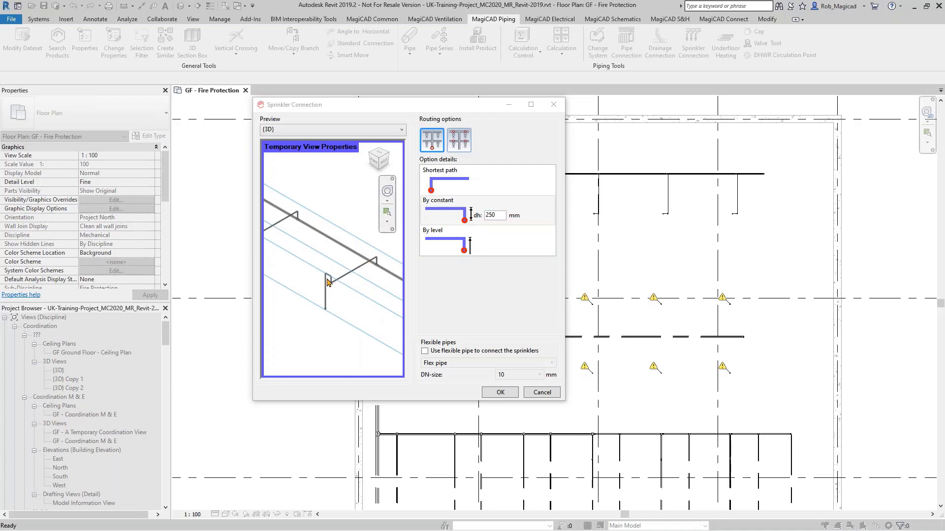
# - Check the sprinkler-end routing options and create the pipe connections for the northernmost row of five sprinklers
pyautogui.click(457, 141)
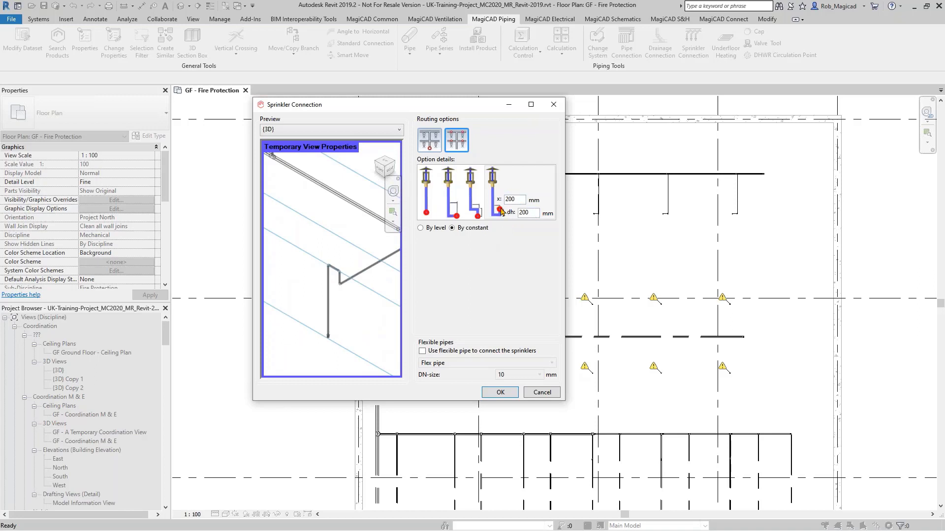
pyautogui.click(426, 206)
pyautogui.click(498, 393)
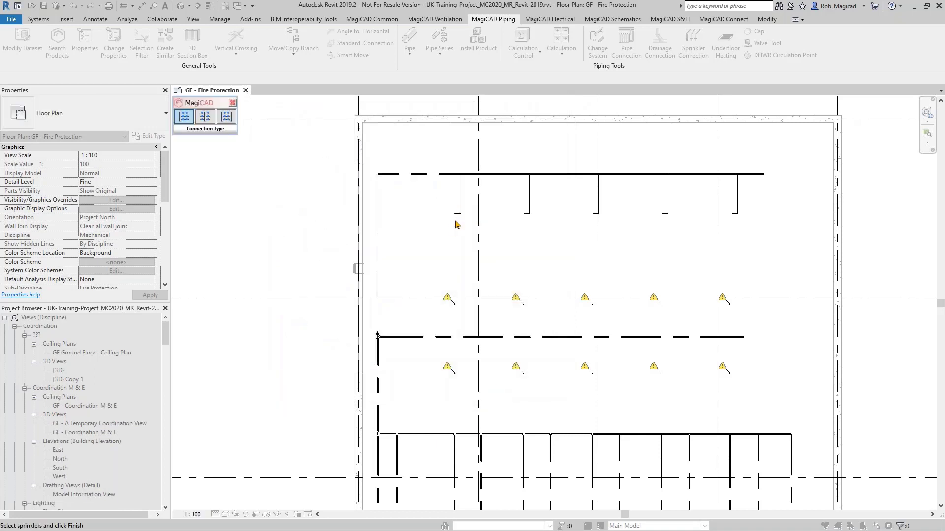
# - Select the two remaining rows of five sprinklers, choose the connection type with branches on both sides, and pick the main pipe between the rows
pyautogui.scroll(6, 460, 211)
pyautogui.scroll(-3, 426, 253)
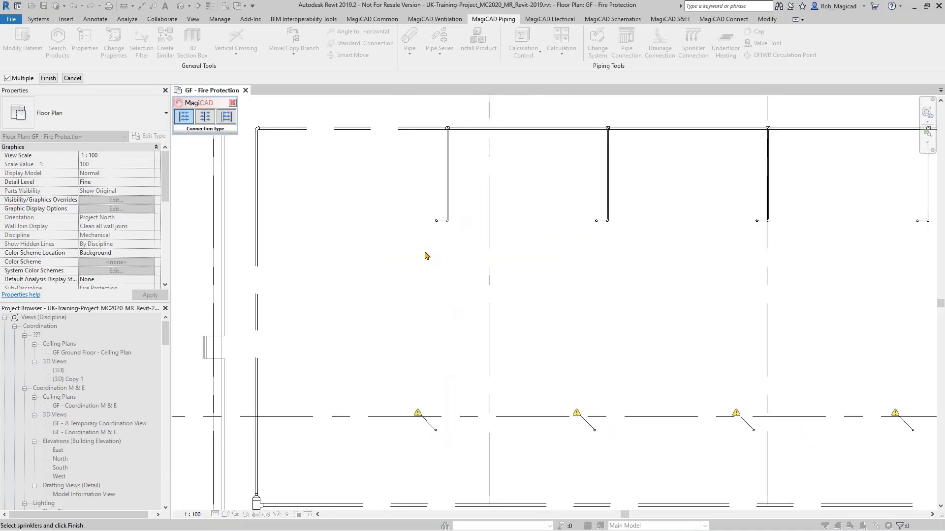
pyautogui.moveTo(426, 254); pyautogui.dragTo(384, 243, button='middle')
pyautogui.scroll(-2, 369, 338)
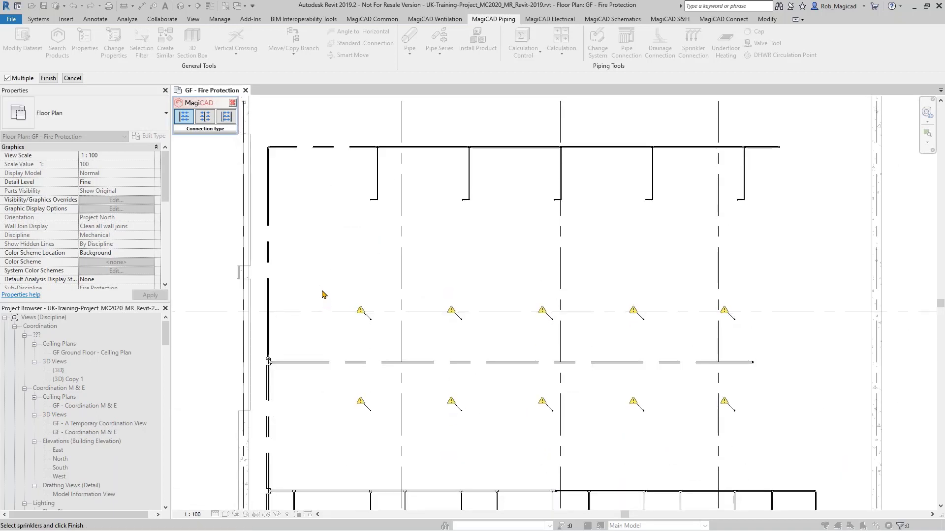
pyautogui.moveTo(322, 291); pyautogui.dragTo(734, 461)
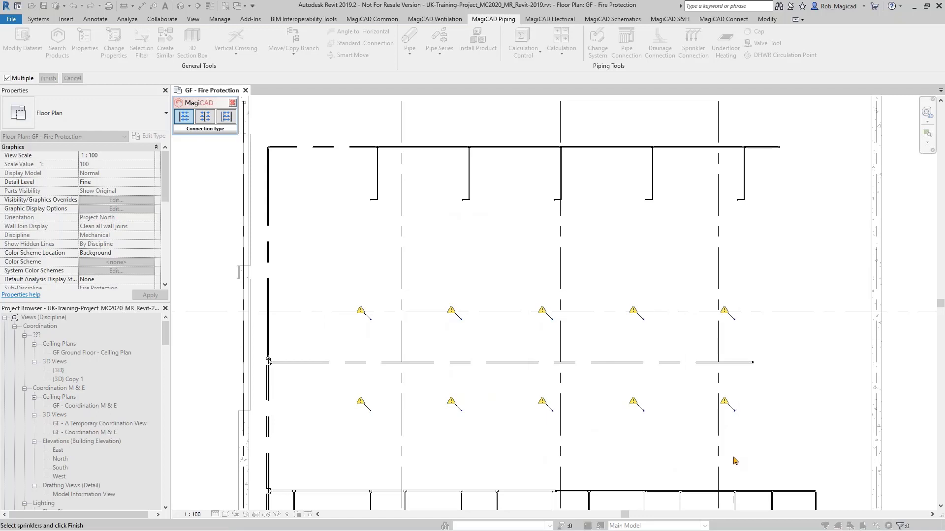
pyautogui.click(205, 116)
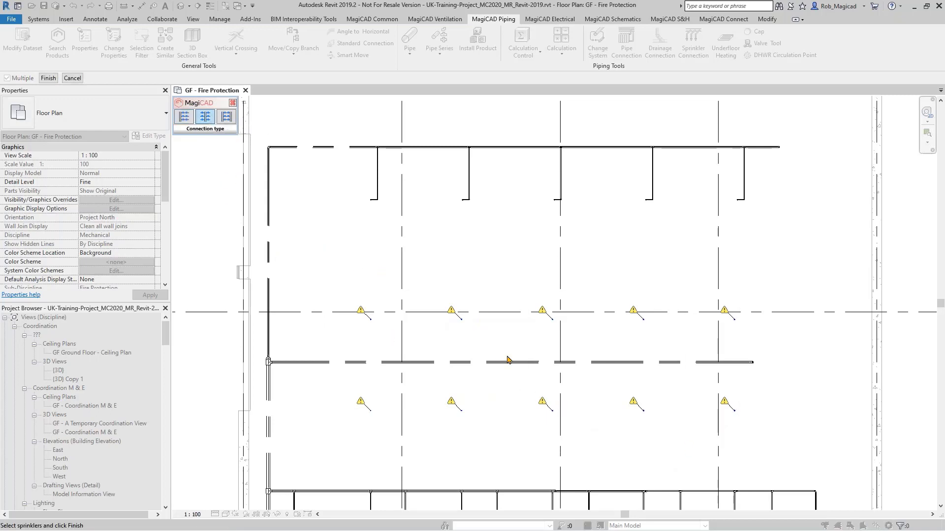
pyautogui.click(48, 78)
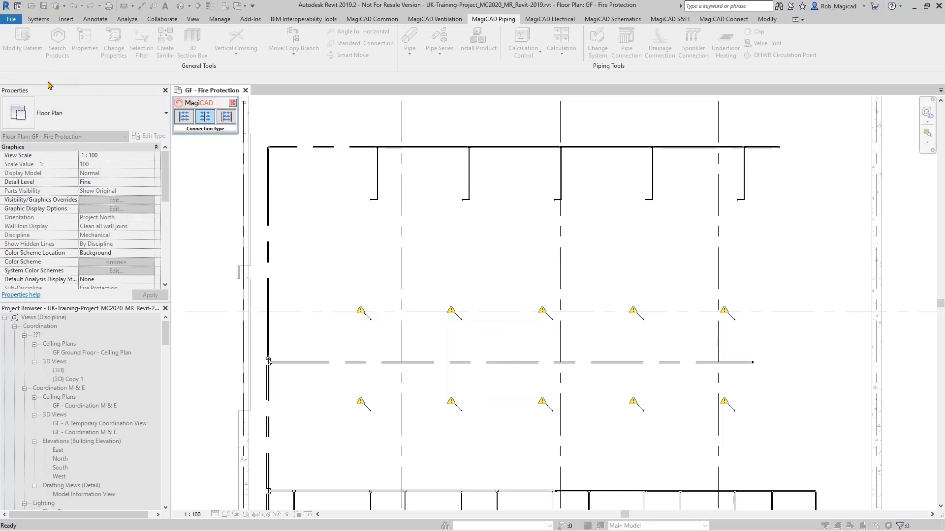
pyautogui.click(507, 364)
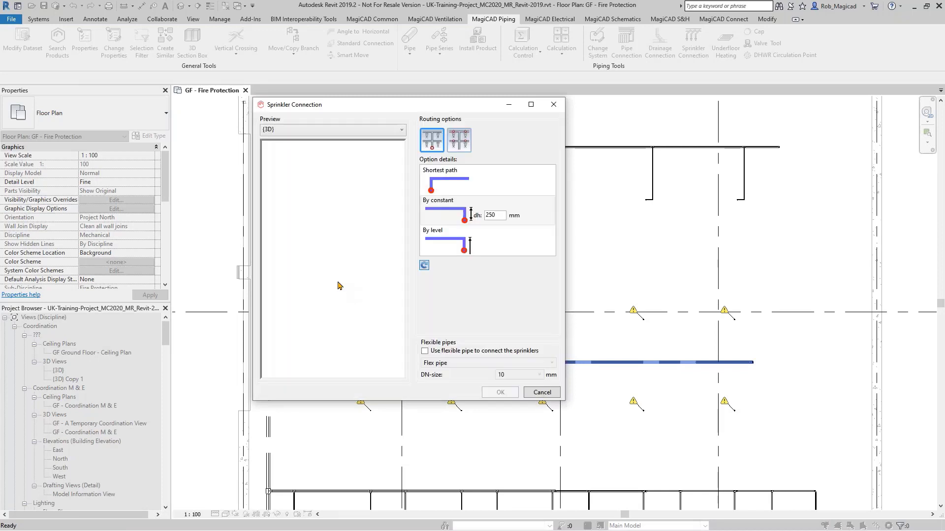
# - Examine the preview of the two-row connection, including the crossing over the main pipe and the drops to the sprinklers
pyautogui.scroll(3, 330, 267)
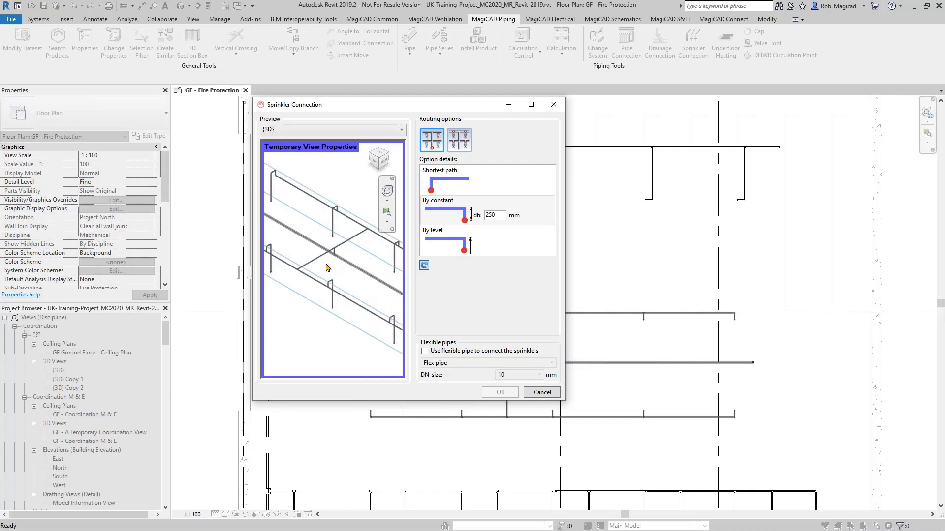
pyautogui.moveTo(400, 109); pyautogui.dragTo(270, 80)
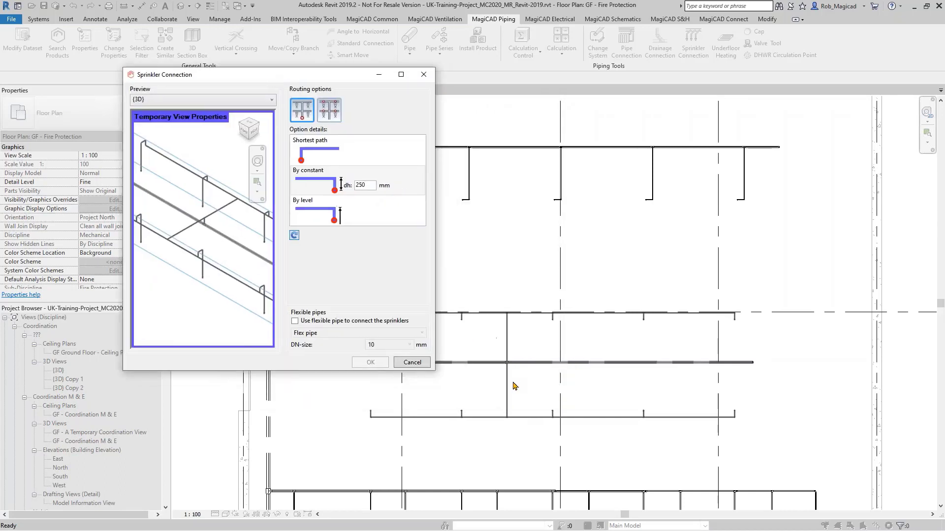
pyautogui.scroll(3, 207, 241)
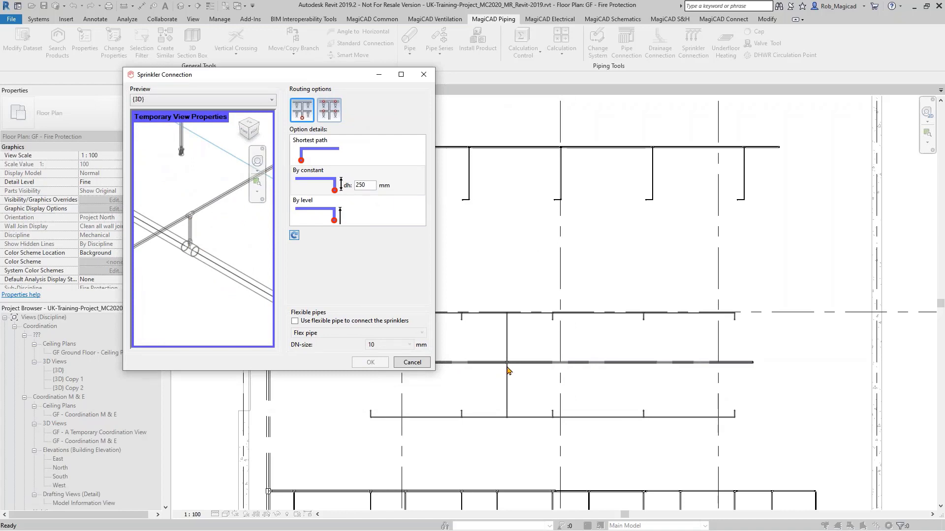
pyautogui.scroll(-4, 182, 260)
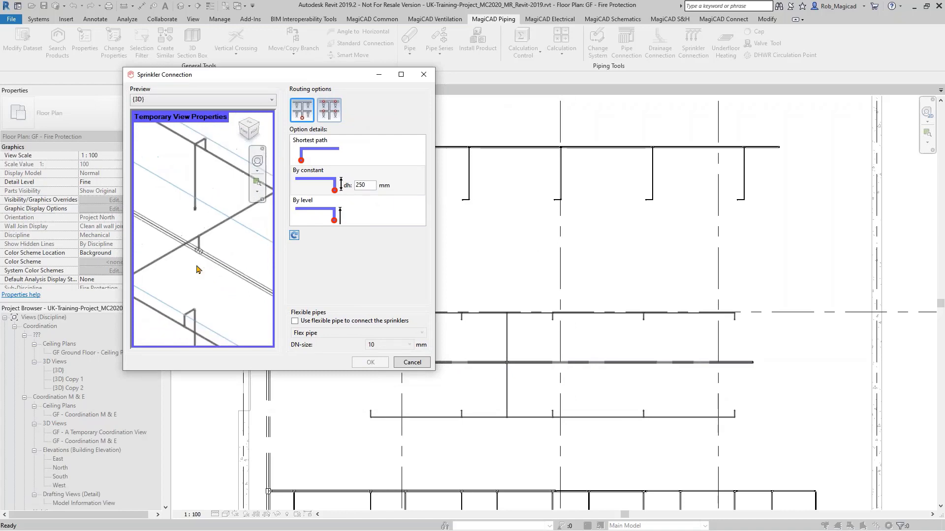
pyautogui.moveTo(169, 303)
pyautogui.mouseDown(button='middle')
pyautogui.moveTo(196, 246)
pyautogui.moveTo(186, 287)
pyautogui.moveTo(166, 301)
pyautogui.mouseUp(button='middle')
pyautogui.scroll(2, 207, 263)
pyautogui.scroll(2, 173, 272)
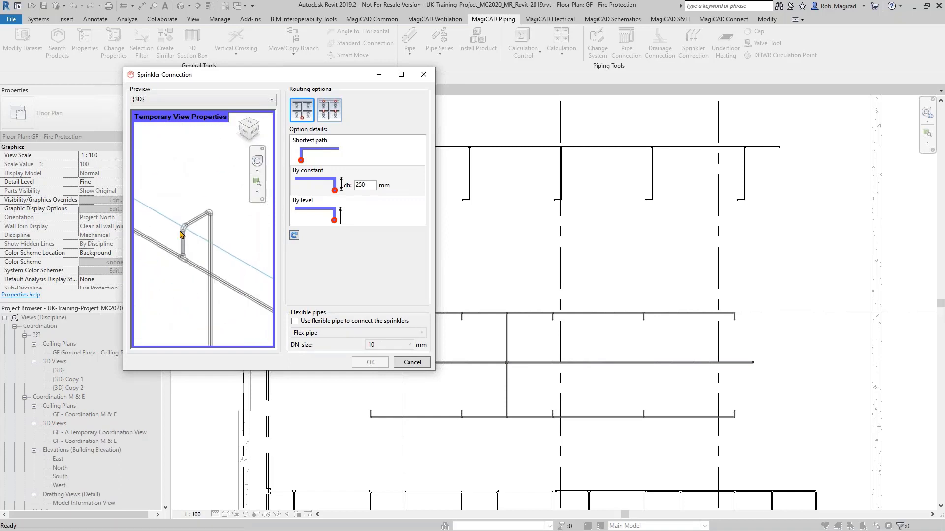
pyautogui.scroll(-3, 205, 258)
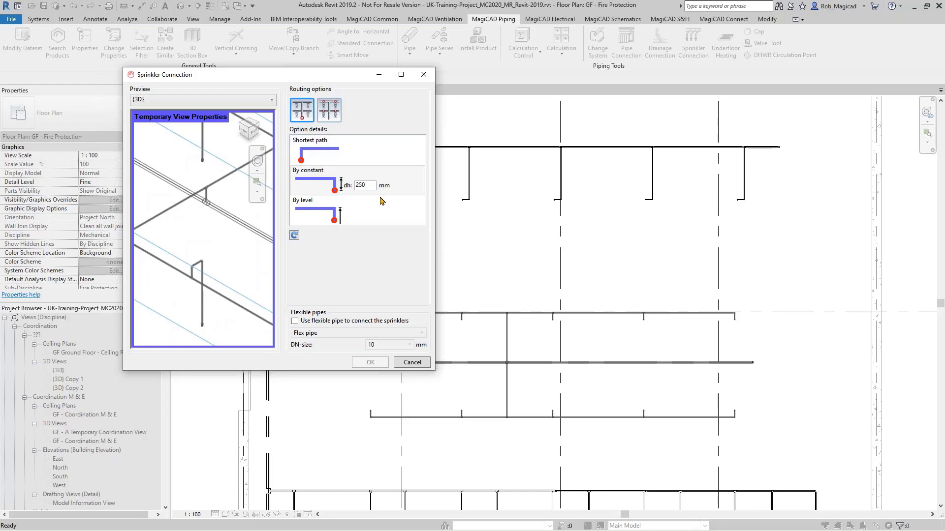
# - Set the two-row connection's sprinkler-end routing to the fourth option with dh 150 mm, update the preview and create the pipe connections
pyautogui.click(330, 117)
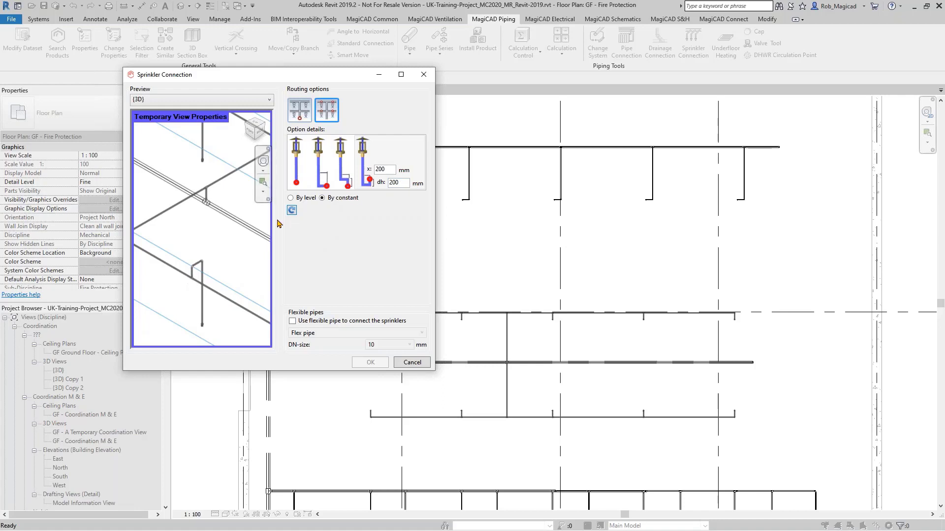
pyautogui.doubleClick(396, 182)
pyautogui.write('15')
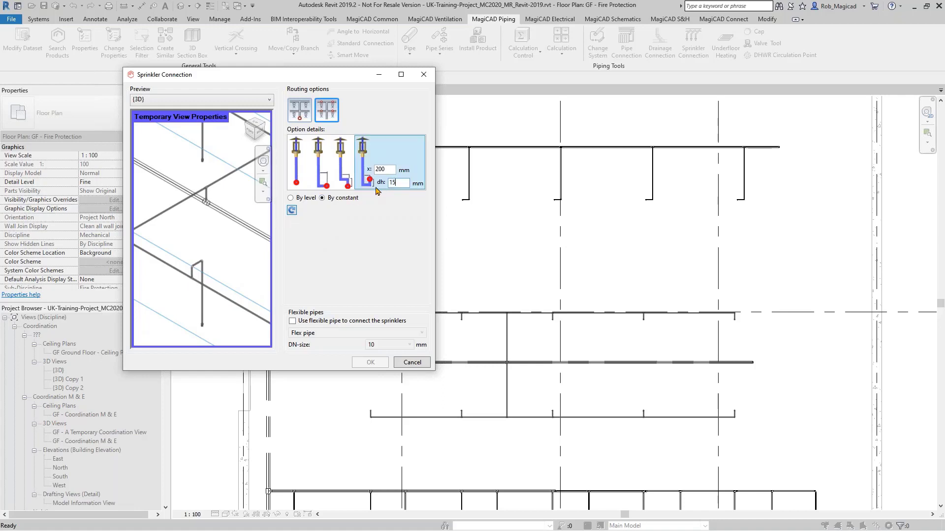
pyautogui.write('0')
pyautogui.click(292, 212)
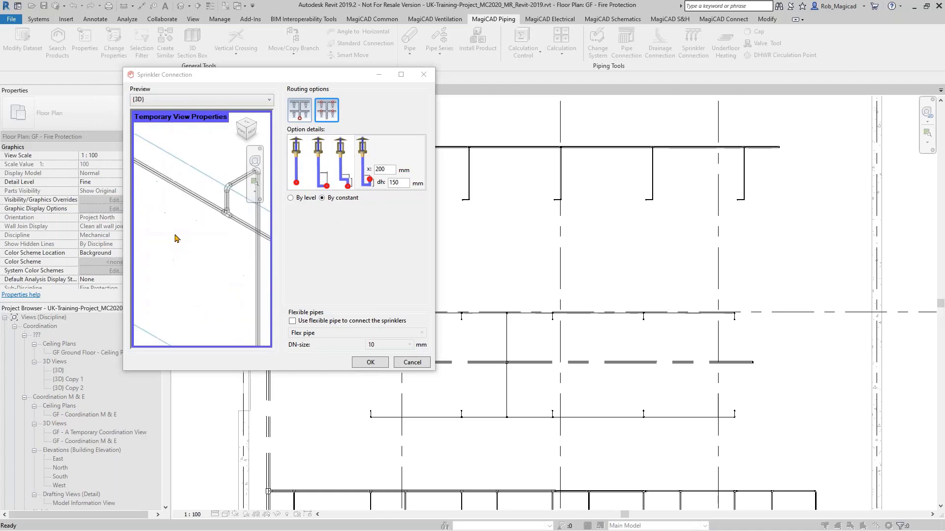
pyautogui.scroll(-3, 185, 256)
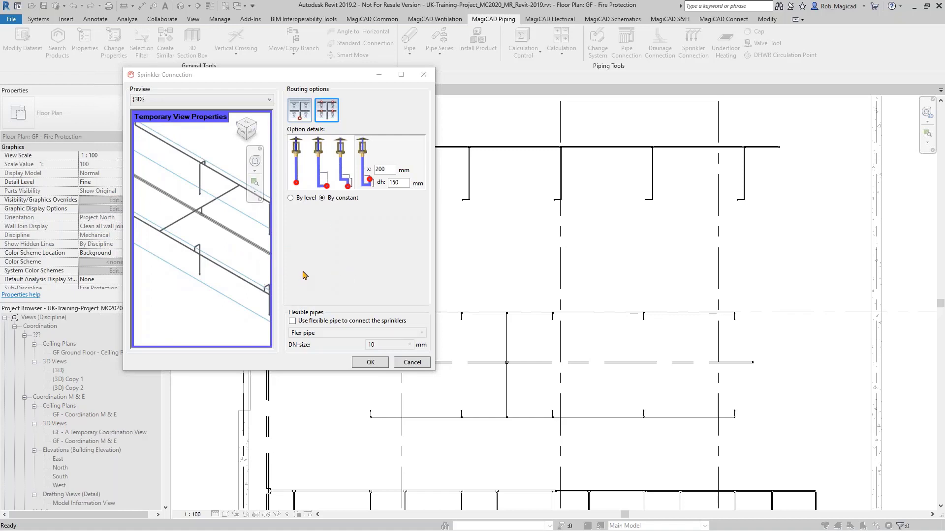
pyautogui.click(369, 363)
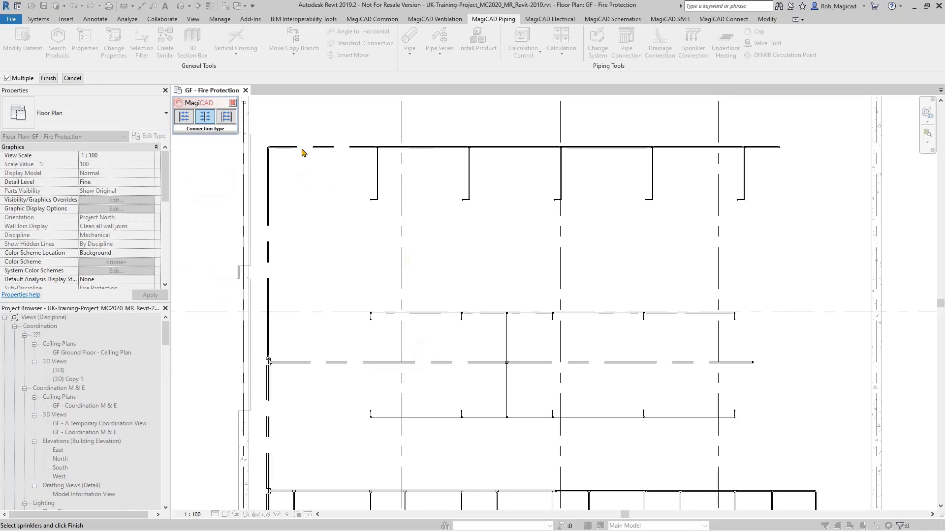
pyautogui.press('Escape')
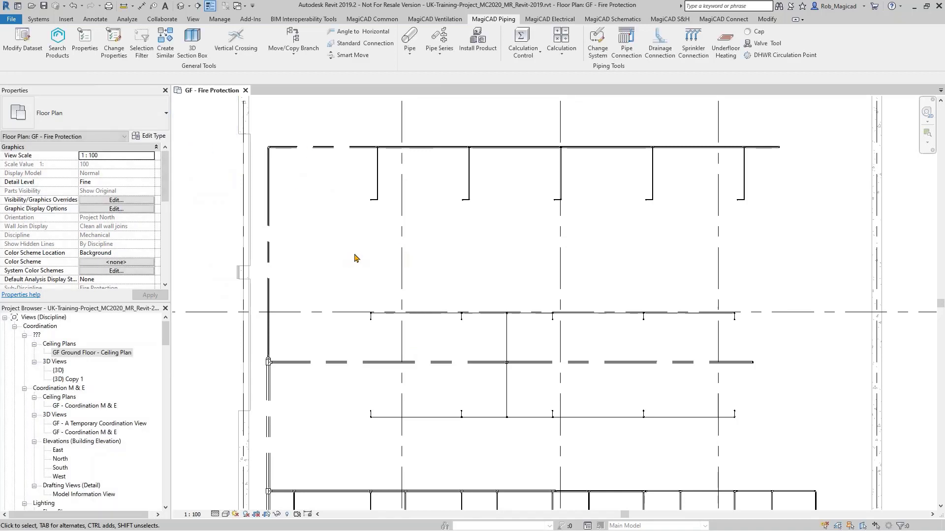
# - Isolate the northern area's sprinkler piping in a 3D section box using the 3D Piping view
pyautogui.scroll(-3, 354, 258)
pyautogui.scroll(-1, 265, 197)
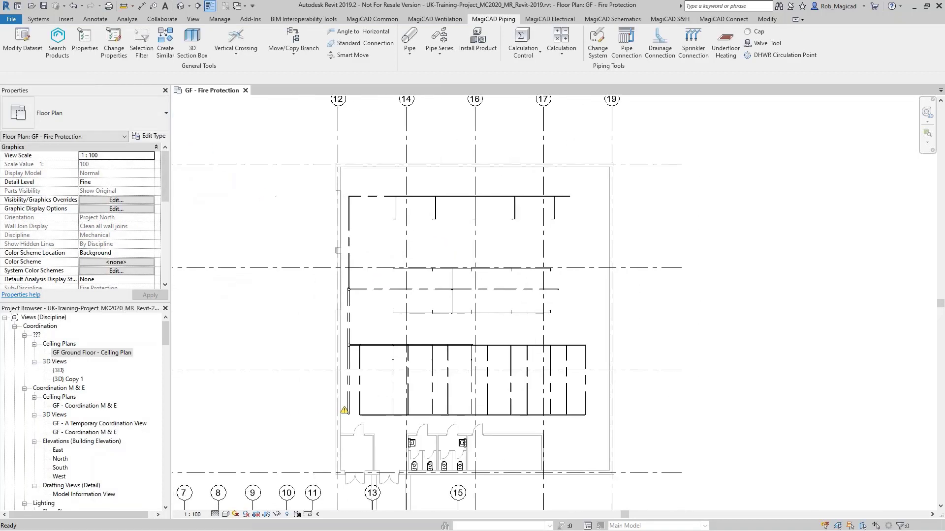
pyautogui.moveTo(309, 144); pyautogui.dragTo(622, 468)
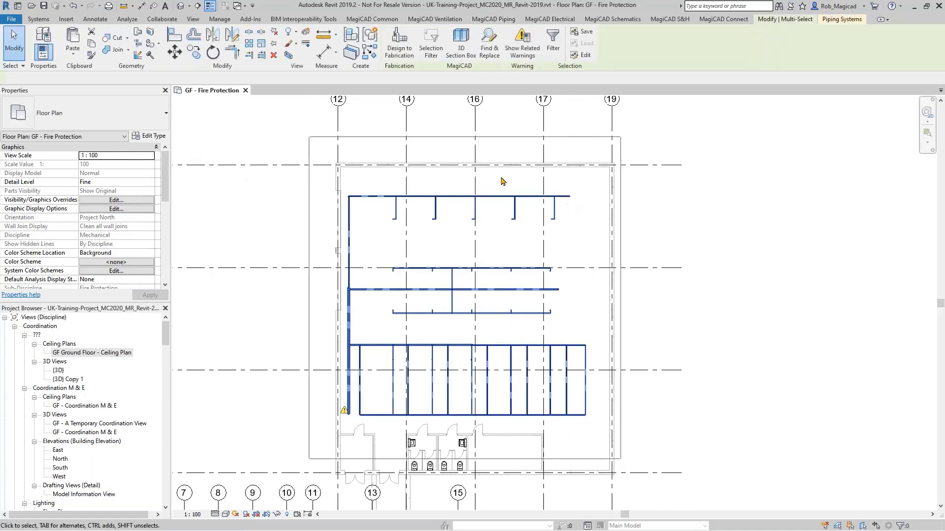
pyautogui.click(459, 51)
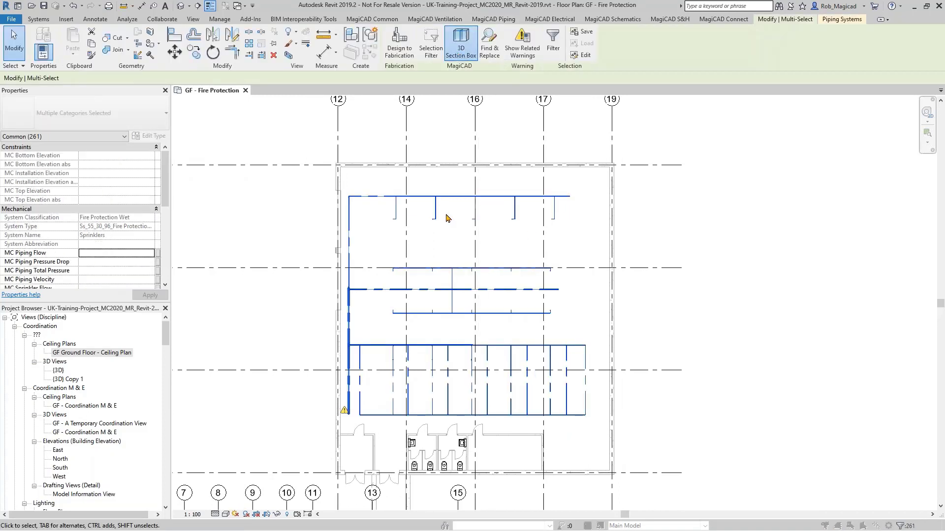
pyautogui.click(379, 280)
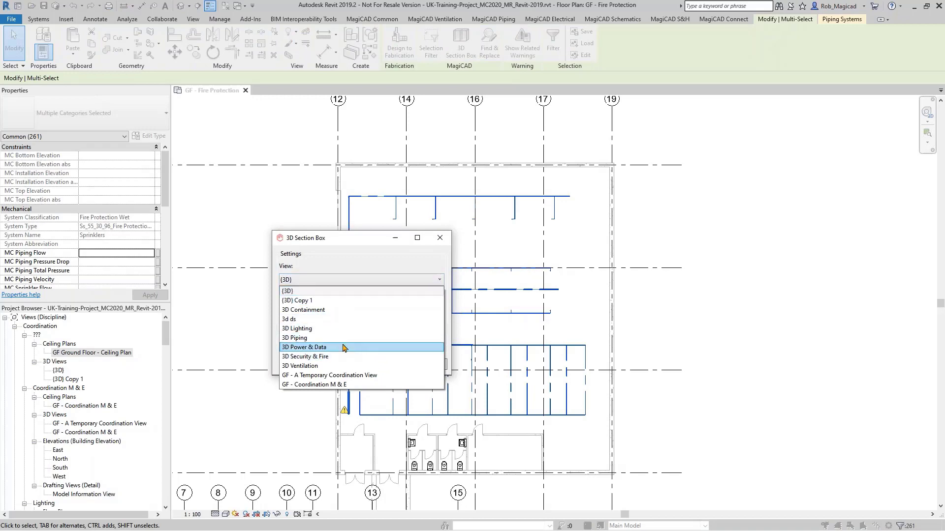
pyautogui.click(346, 340)
pyautogui.click(375, 359)
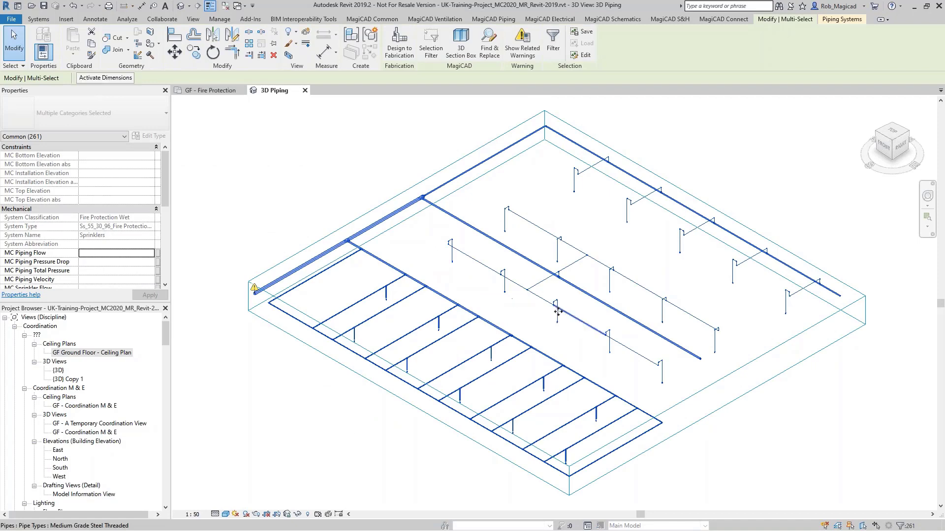
pyautogui.click(311, 143)
# - Examine the new sprinkler connections, drops and main-pipe crossings from several angles in 3D, and close the 3D Piping view
pyautogui.scroll(5, 457, 256)
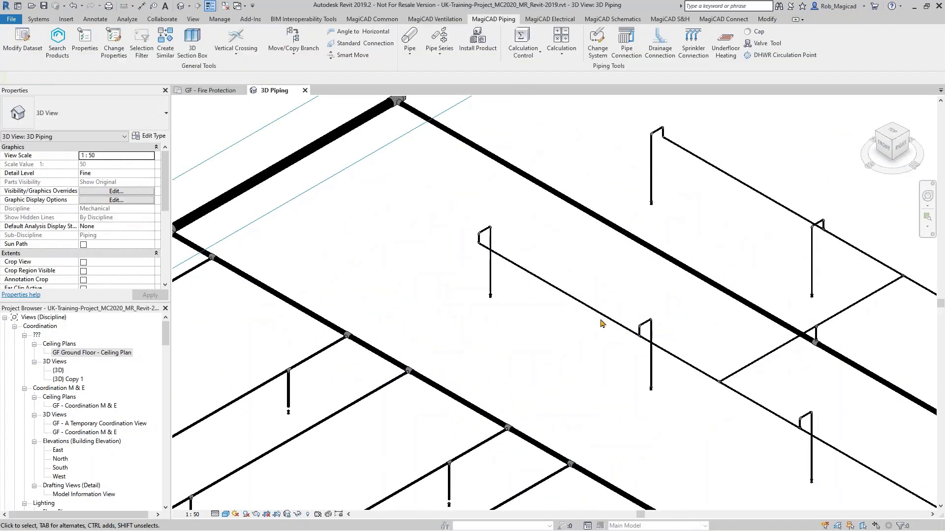
pyautogui.keyDown('shift'); pyautogui.moveTo(603, 324); pyautogui.dragTo(578, 155, button='middle'); pyautogui.keyUp('shift')
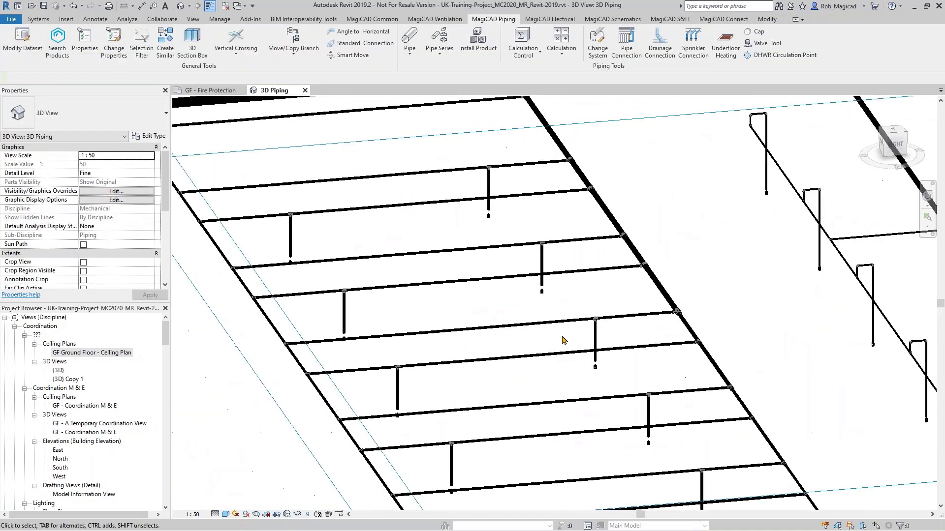
pyautogui.scroll(3, 569, 336)
pyautogui.scroll(-3, 639, 338)
pyautogui.moveTo(861, 295); pyautogui.dragTo(471, 382, button='middle')
pyautogui.scroll(-1, 471, 382)
pyautogui.moveTo(536, 376)
pyautogui.mouseDown(button='middle')
pyautogui.moveTo(482, 388)
pyautogui.moveTo(352, 388)
pyautogui.mouseUp(button='middle')
pyautogui.moveTo(689, 367); pyautogui.dragTo(544, 367, button='middle')
pyautogui.scroll(3, 588, 353)
pyautogui.scroll(-4, 588, 353)
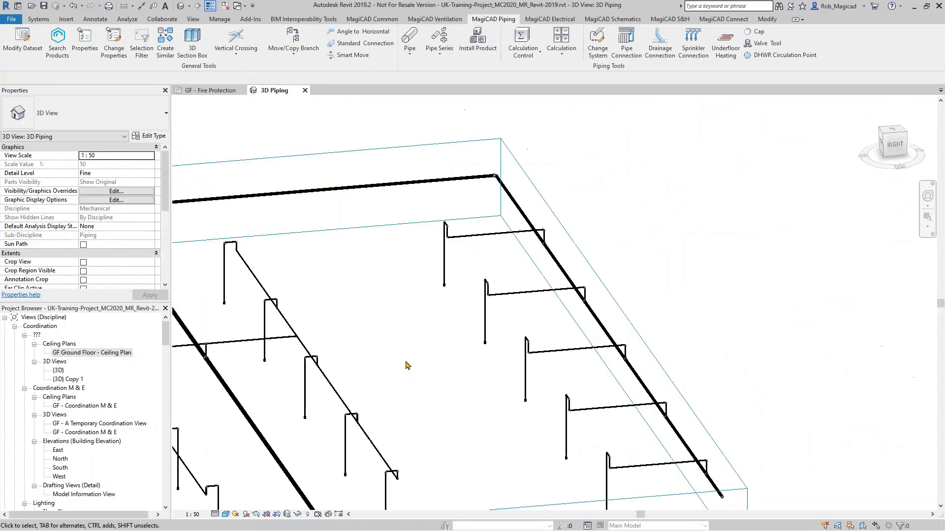
pyautogui.scroll(4, 422, 322)
pyautogui.scroll(-4, 421, 322)
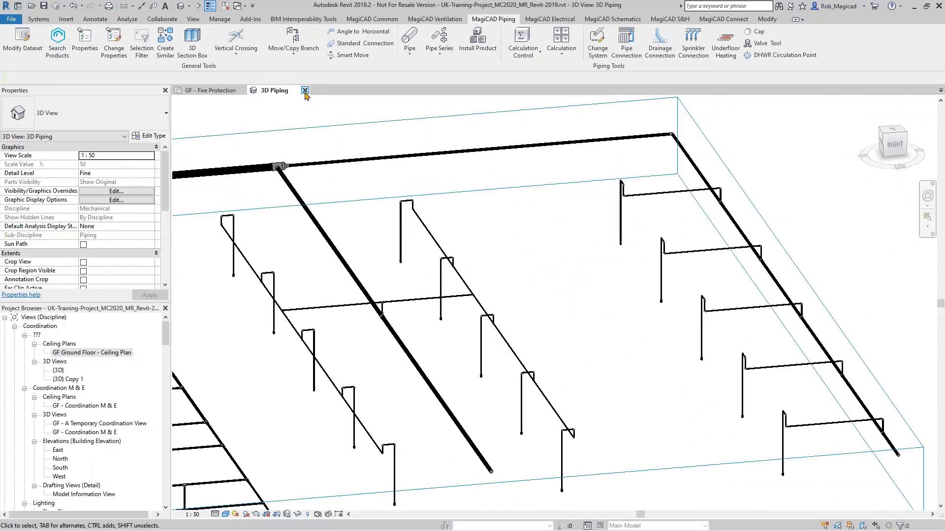
pyautogui.click(305, 90)
# - Examine the numbered sprinkler branches and the Design Area zones in the office wing between grids A and F
pyautogui.moveTo(318, 375); pyautogui.dragTo(431, 322, button='middle')
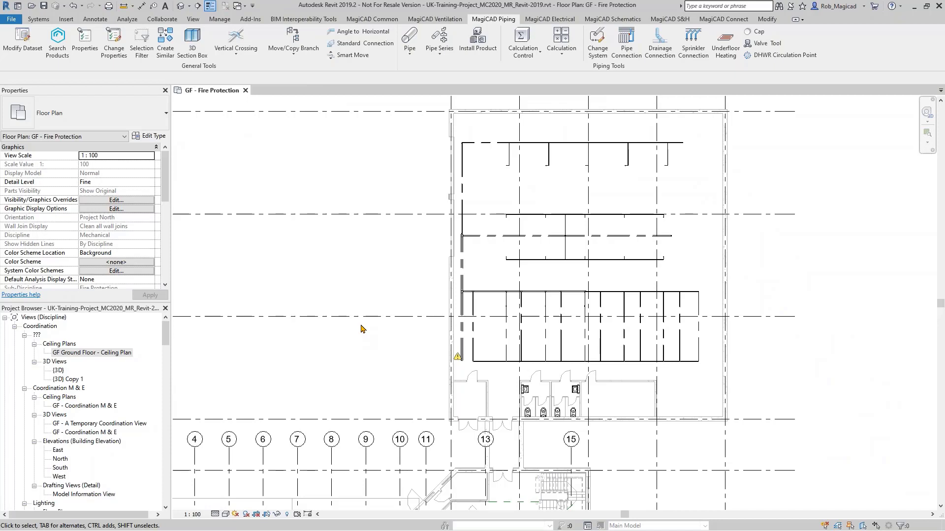
pyautogui.moveTo(385, 428); pyautogui.dragTo(609, 276, button='middle')
pyautogui.scroll(3, 571, 364)
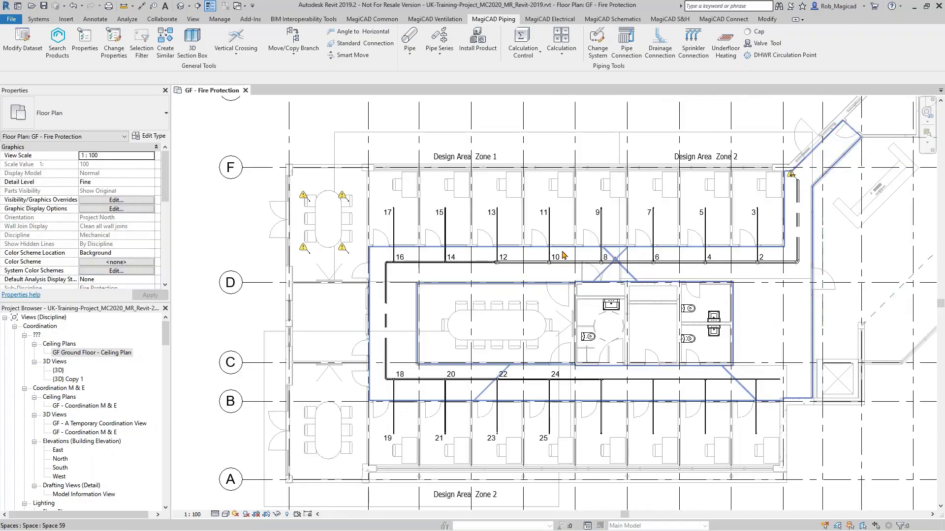
pyautogui.moveTo(530, 302); pyautogui.dragTo(482, 308, button='middle')
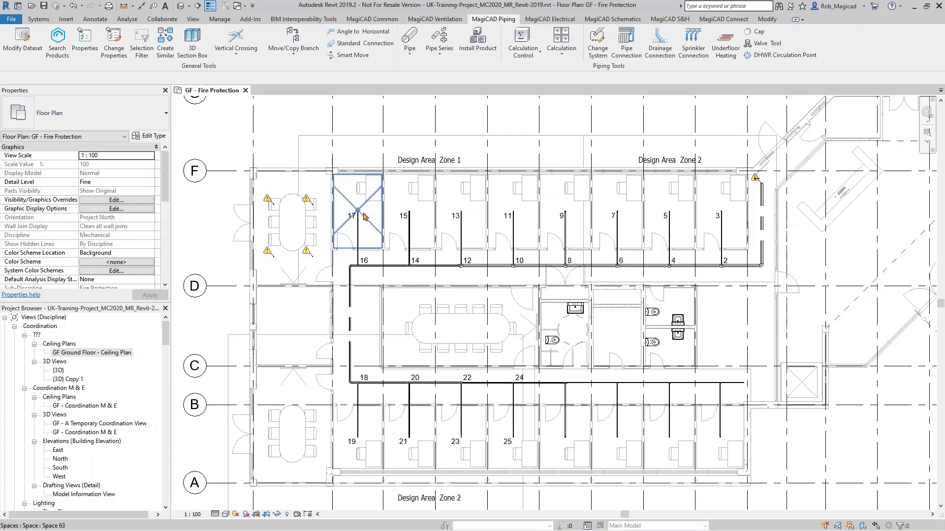
pyautogui.scroll(3, 389, 227)
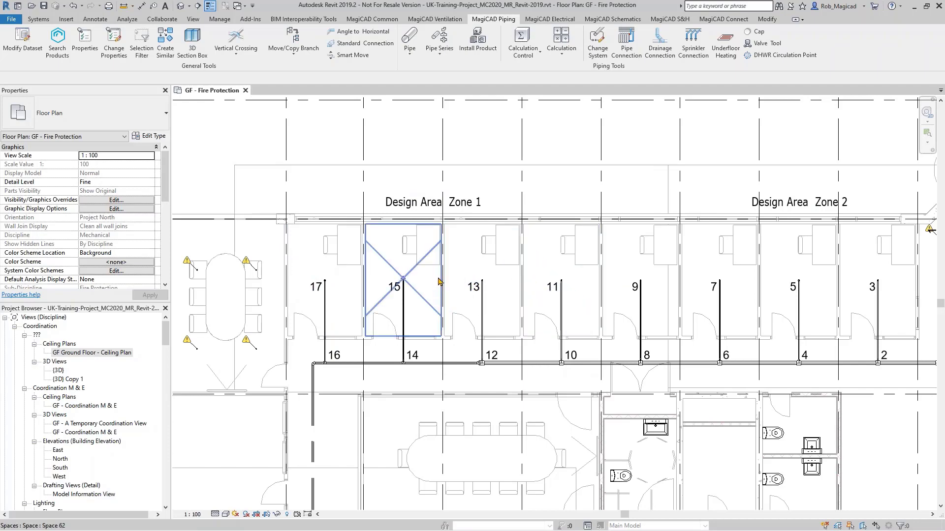
pyautogui.moveTo(478, 329); pyautogui.dragTo(433, 315, button='middle')
pyautogui.scroll(-1, 399, 320)
pyautogui.scroll(2, 362, 319)
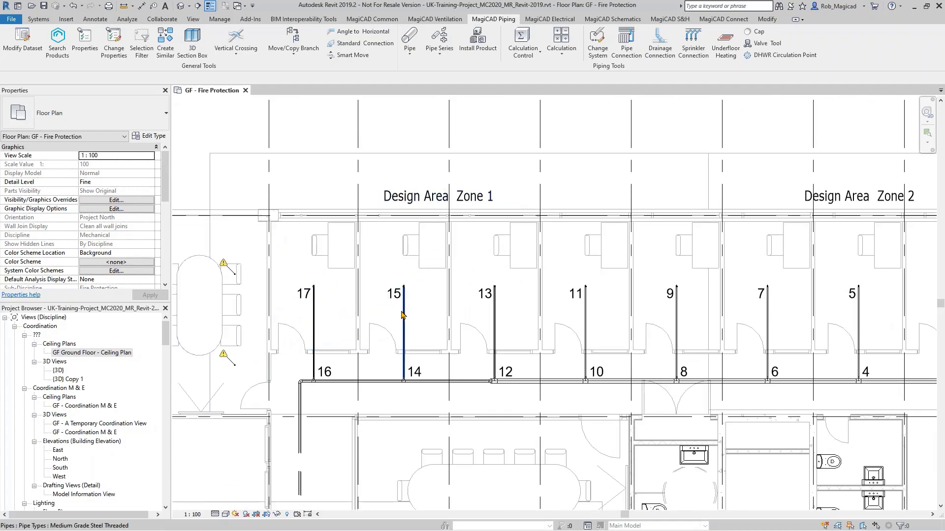
pyautogui.scroll(-4, 402, 326)
pyautogui.moveTo(263, 329); pyautogui.dragTo(278, 262, button='middle')
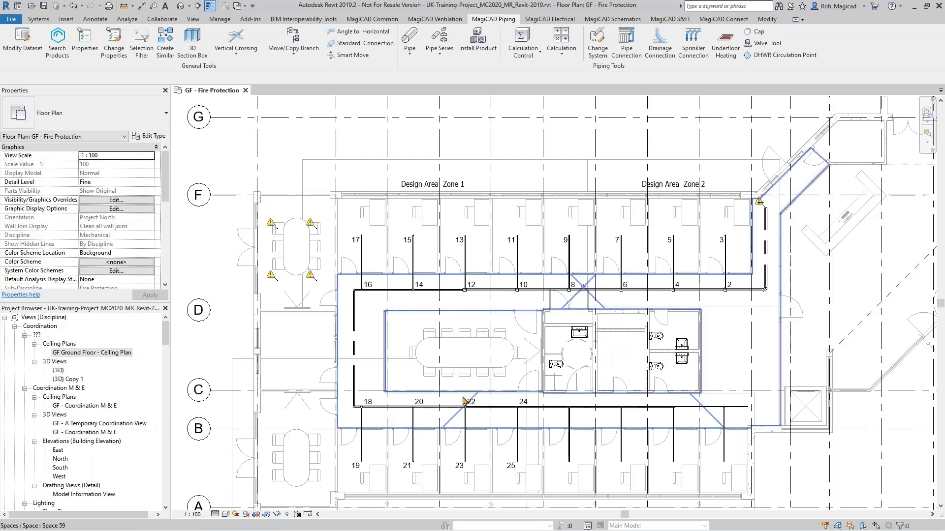
pyautogui.moveTo(380, 426); pyautogui.dragTo(437, 378, button='middle')
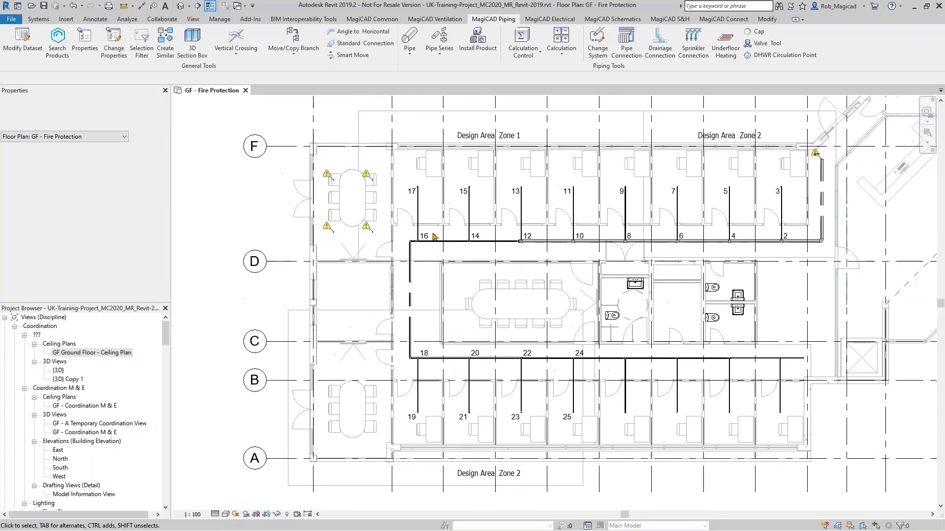
# - Inspect the properties of the Design Area Zone 1 object and find the Sprinkler Design Area tool among the calculation controls
pyautogui.click(421, 119)
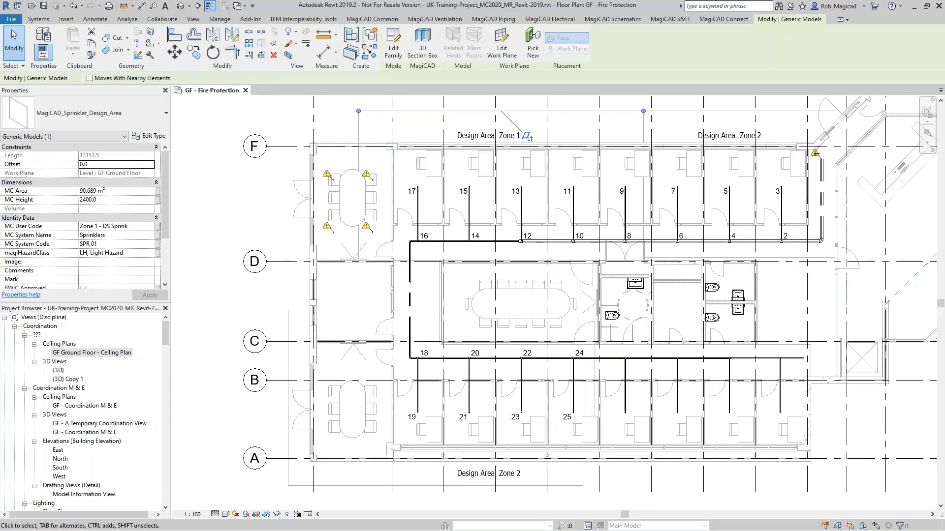
pyautogui.click(493, 18)
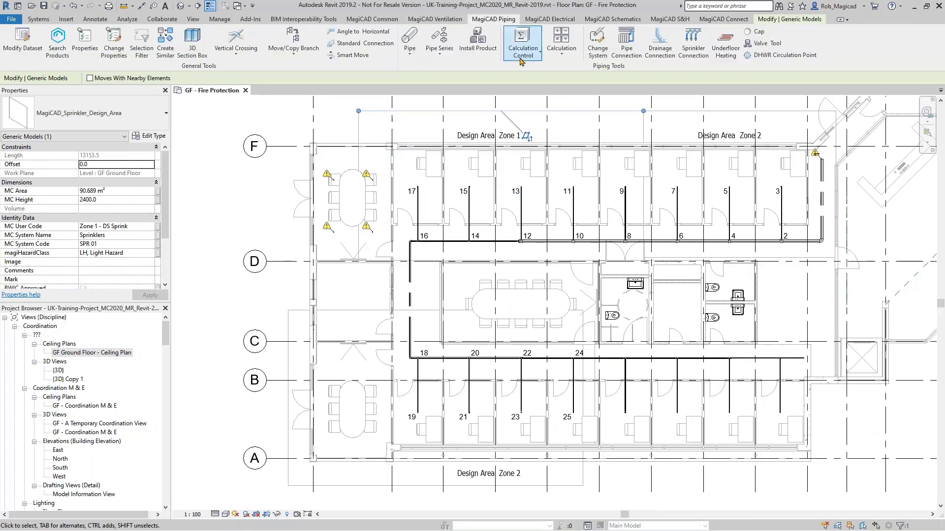
pyautogui.click(562, 50)
pyautogui.click(523, 49)
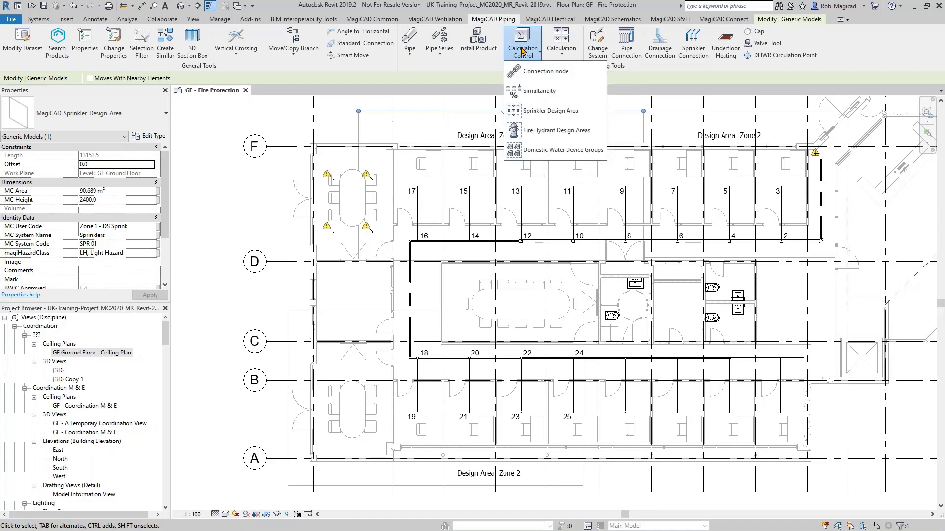
pyautogui.click(535, 118)
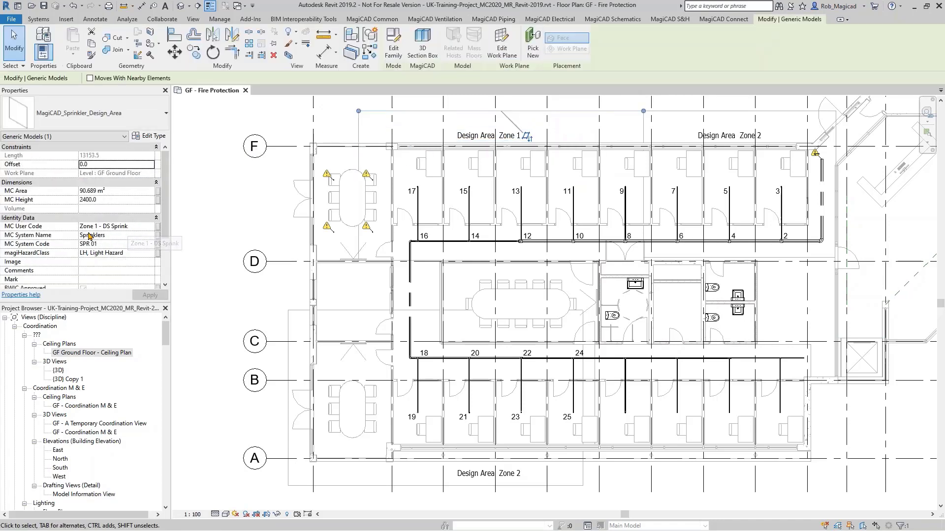
pyautogui.click(248, 124)
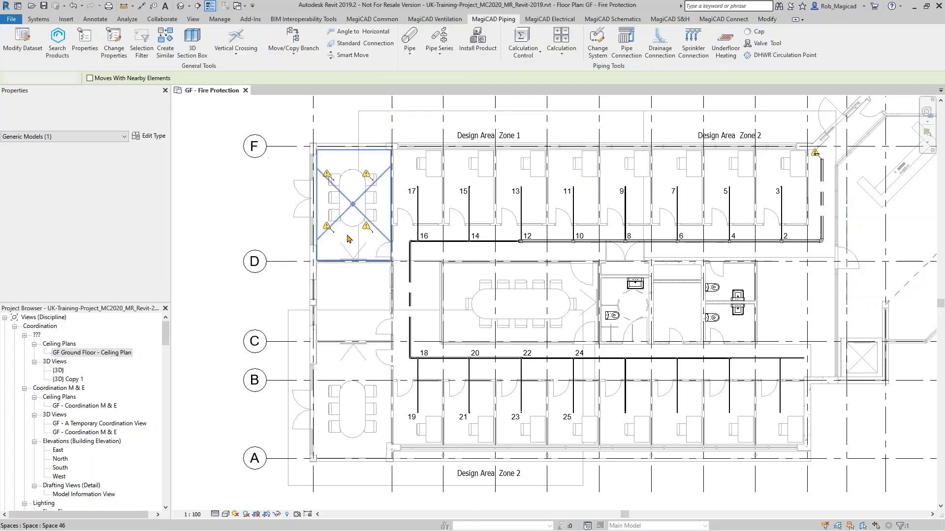
# - Examine the southern branches, Design Area Zone 2 and the node numbering along the office wing's pipe runs
pyautogui.moveTo(388, 245); pyautogui.dragTo(385, 252, button='middle')
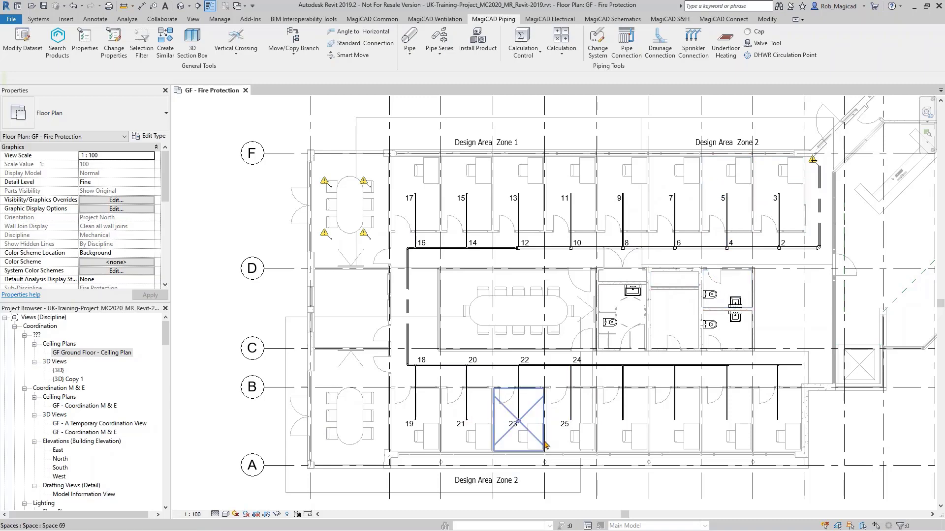
pyautogui.moveTo(512, 424); pyautogui.dragTo(422, 388, button='middle')
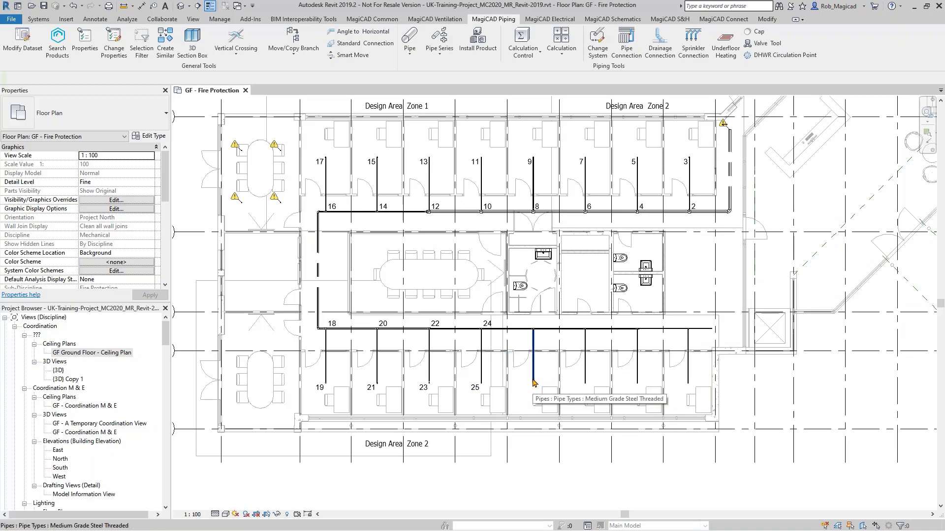
pyautogui.scroll(-1, 534, 382)
pyautogui.moveTo(535, 342); pyautogui.dragTo(537, 351, button='middle')
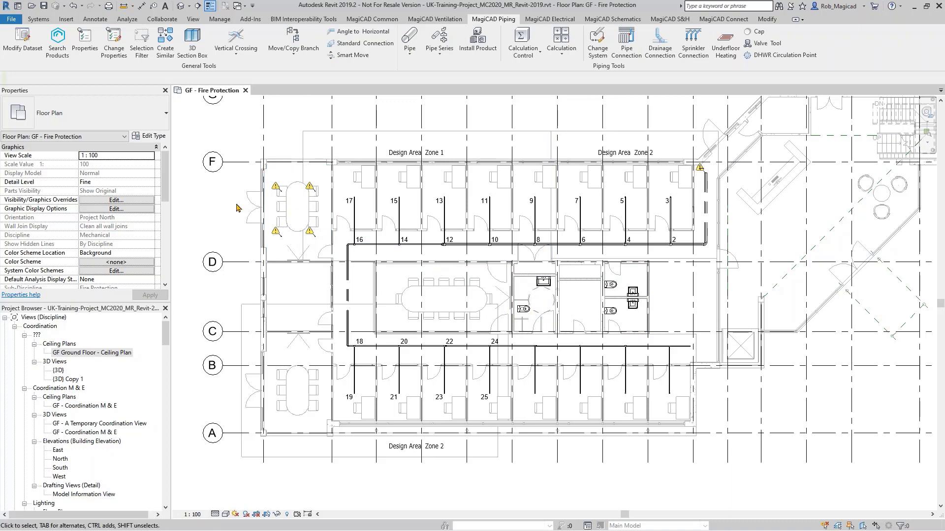
pyautogui.scroll(3, 239, 208)
pyautogui.scroll(-1, 511, 398)
pyautogui.moveTo(511, 394); pyautogui.dragTo(417, 306, button='middle')
pyautogui.moveTo(516, 266); pyautogui.dragTo(462, 244, button='middle')
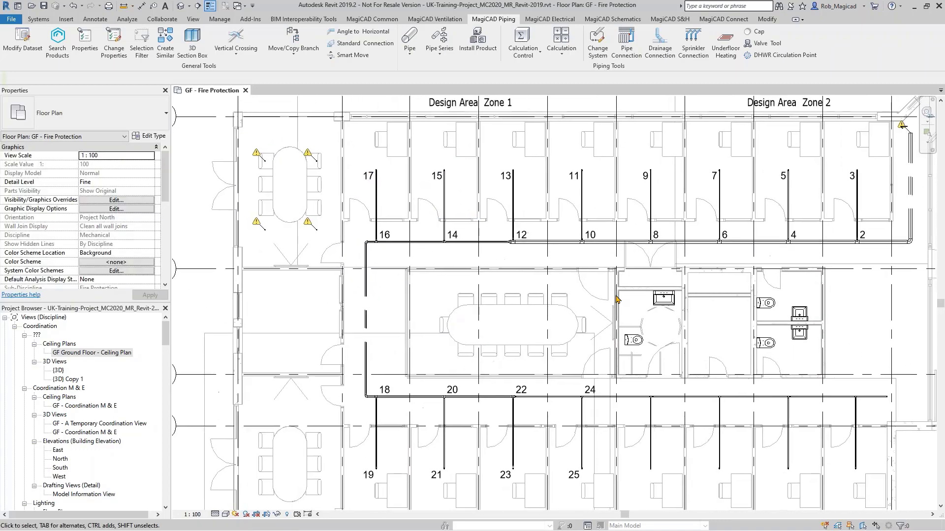
pyautogui.scroll(-2, 641, 311)
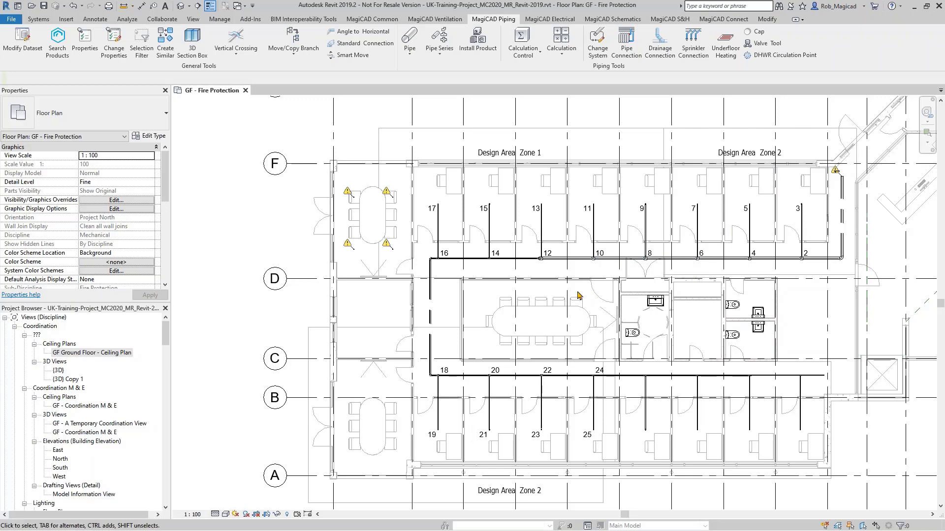
# - Open the MagiCAD project settings to review the calculation standards, including the one for sprinkler calculation
pyautogui.click(360, 21)
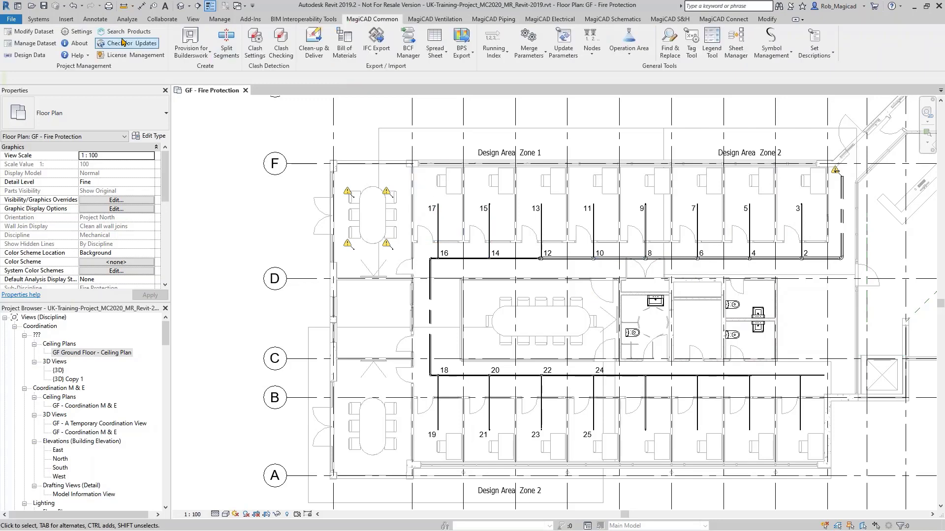
pyautogui.click(78, 31)
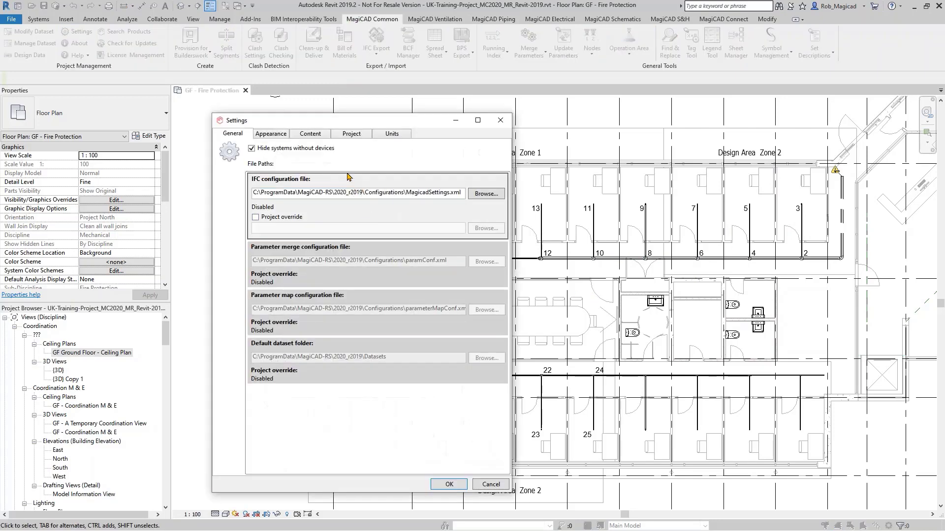
pyautogui.click(350, 134)
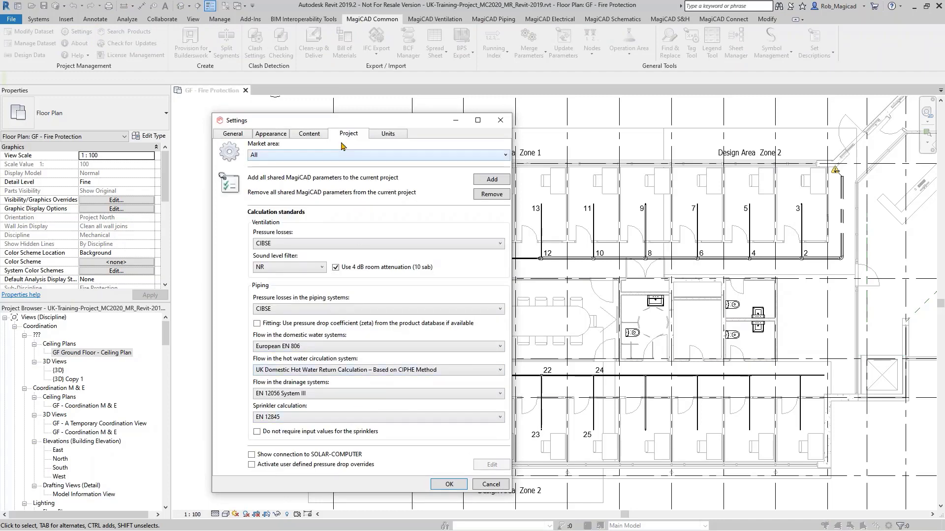
# - Select EN 12845 as the sprinkler calculation standard in the project settings and accept them
pyautogui.moveTo(346, 123); pyautogui.dragTo(420, 56)
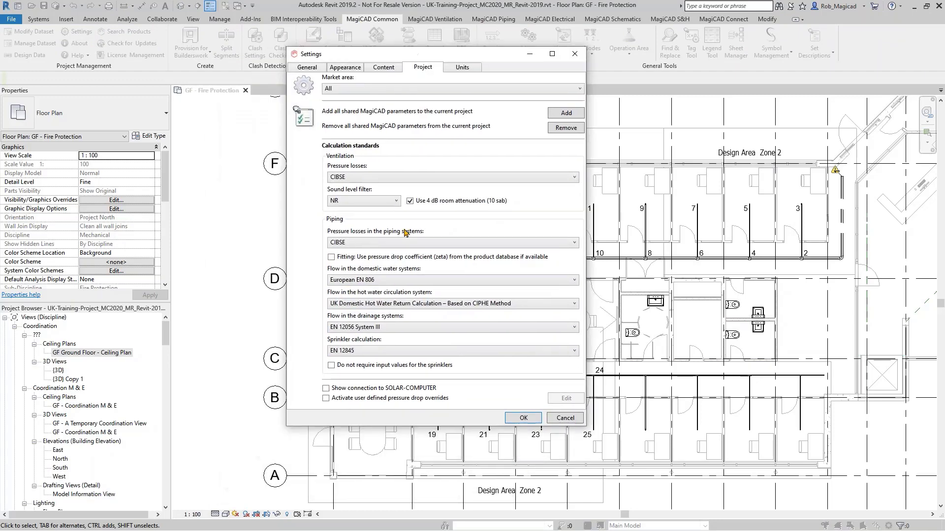
pyautogui.click(412, 354)
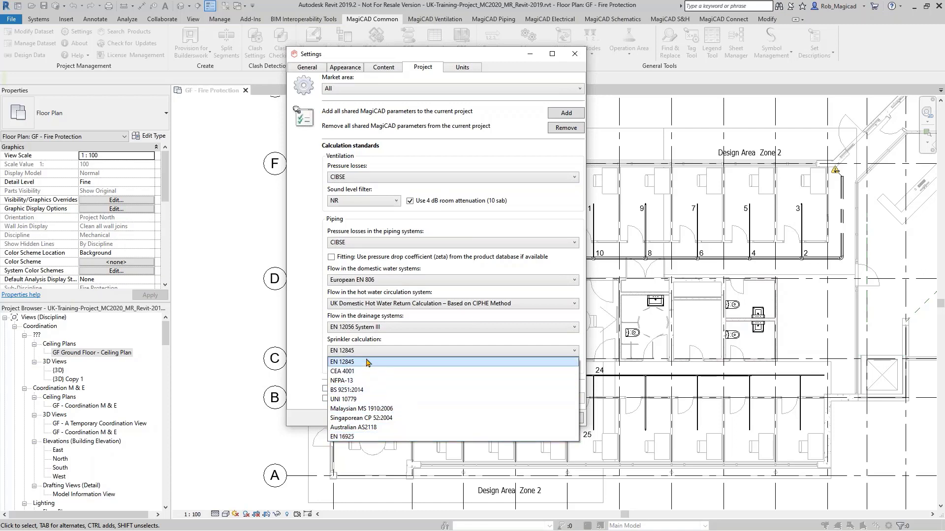
pyautogui.click(366, 362)
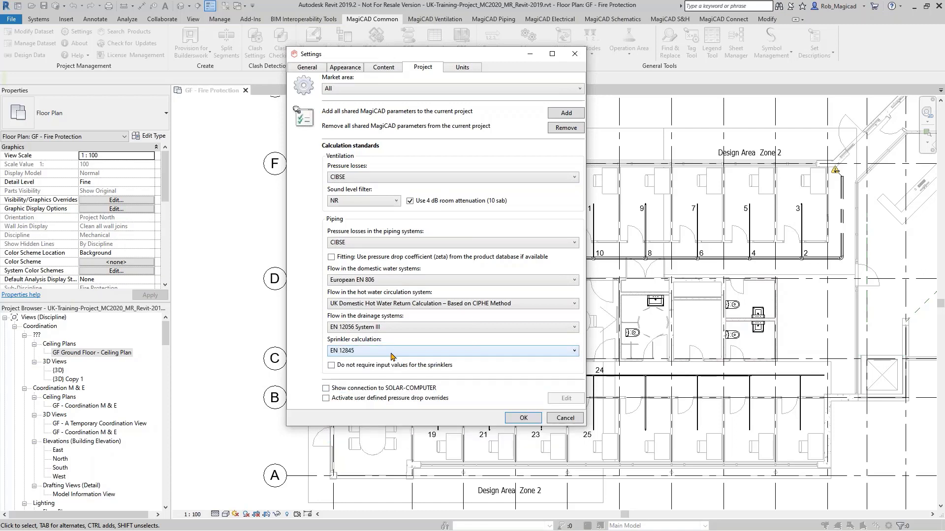
pyautogui.click(523, 419)
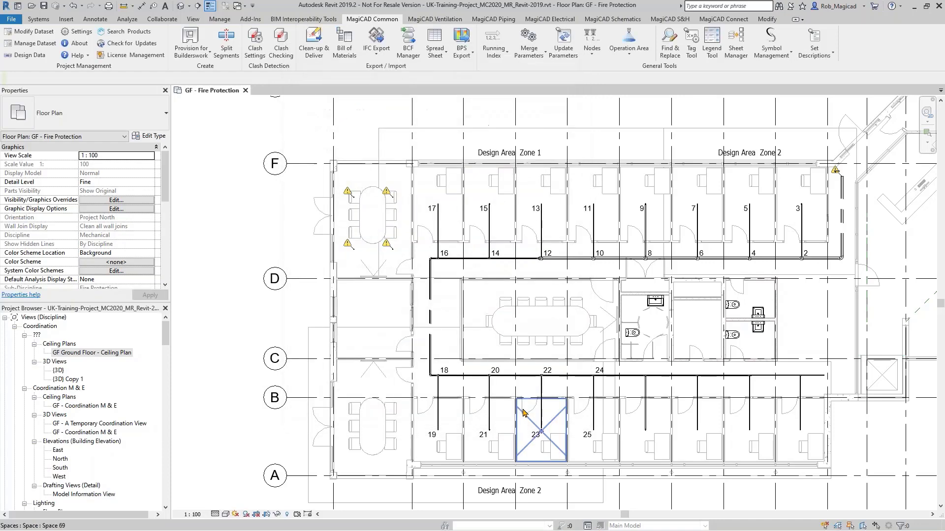
# - Review the sprinkler sizing method SPR_01 in the piping dataset, including its maximum sprinkler counts per pipe size
pyautogui.moveTo(562, 321); pyautogui.dragTo(493, 322, button='middle')
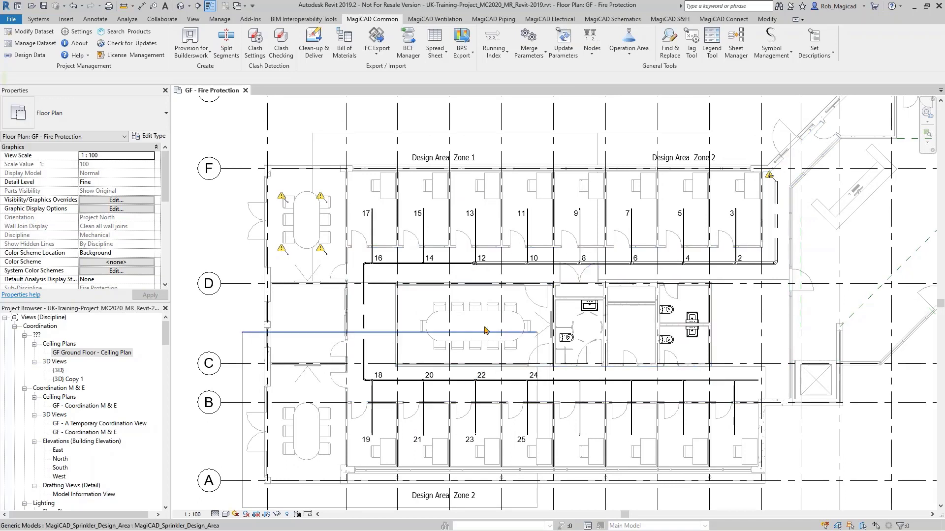
pyautogui.click(491, 19)
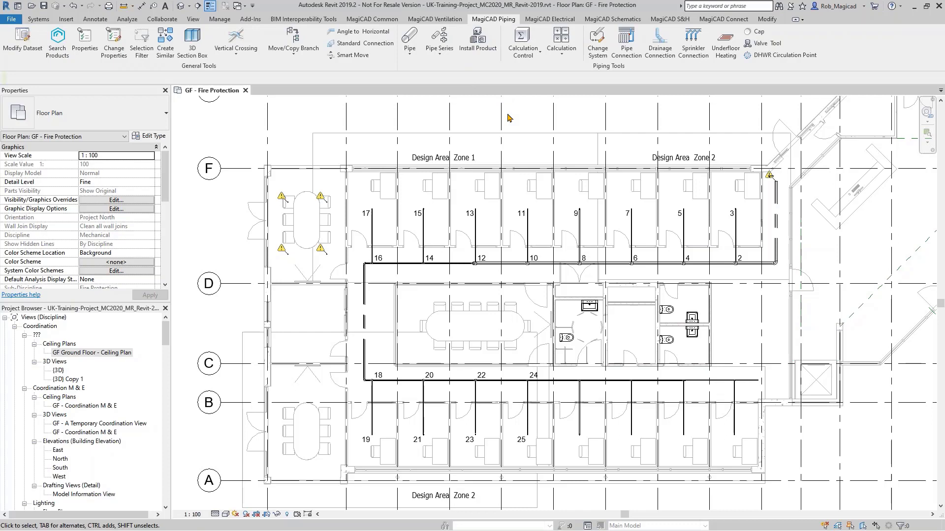
pyautogui.click(562, 49)
pyautogui.click(13, 53)
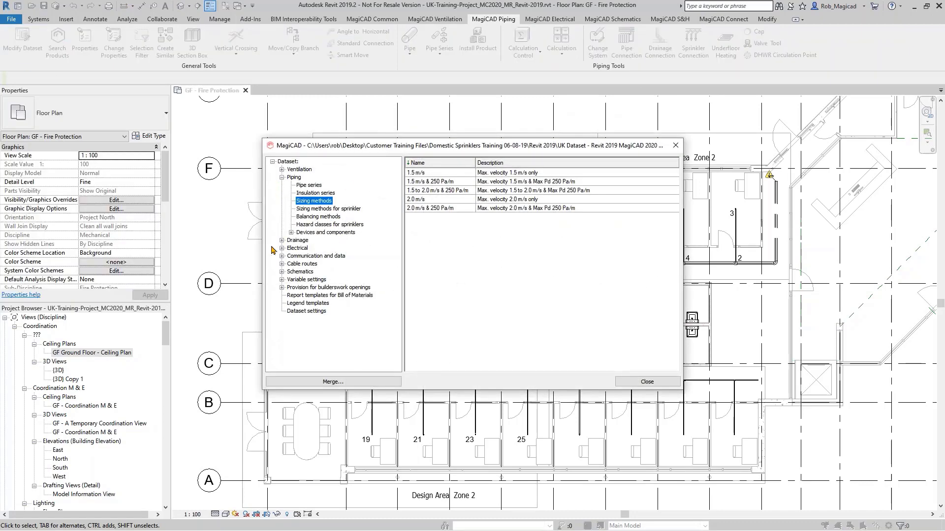
pyautogui.click(327, 208)
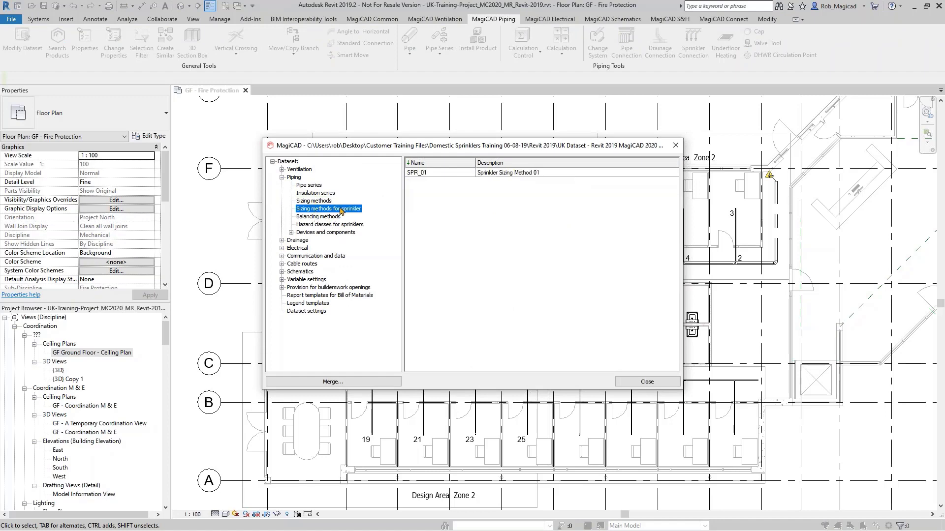
pyautogui.doubleClick(418, 172)
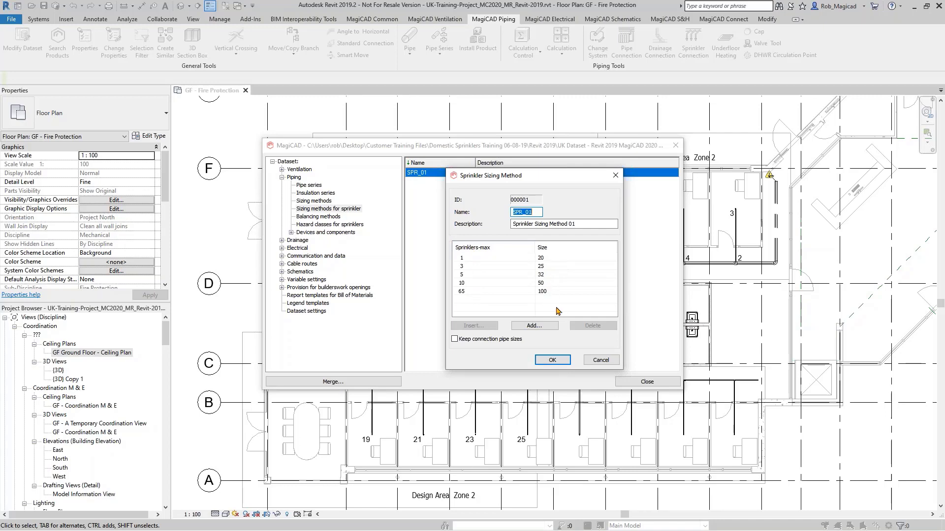
pyautogui.click(552, 360)
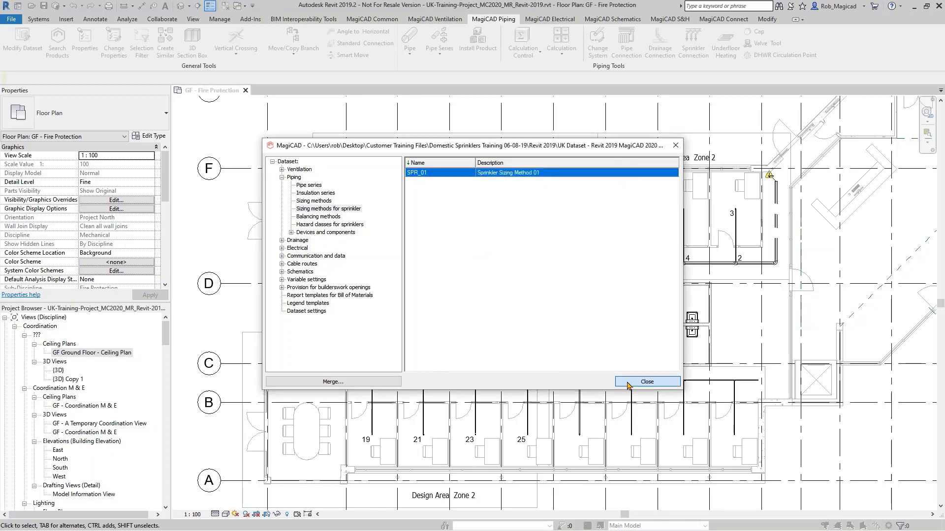
pyautogui.click(624, 380)
# - Run Sprinkler Sizing on the northern hall's network from the main pipe along its west wall
pyautogui.scroll(-4, 688, 329)
pyautogui.moveTo(720, 249); pyautogui.dragTo(466, 449, button='middle')
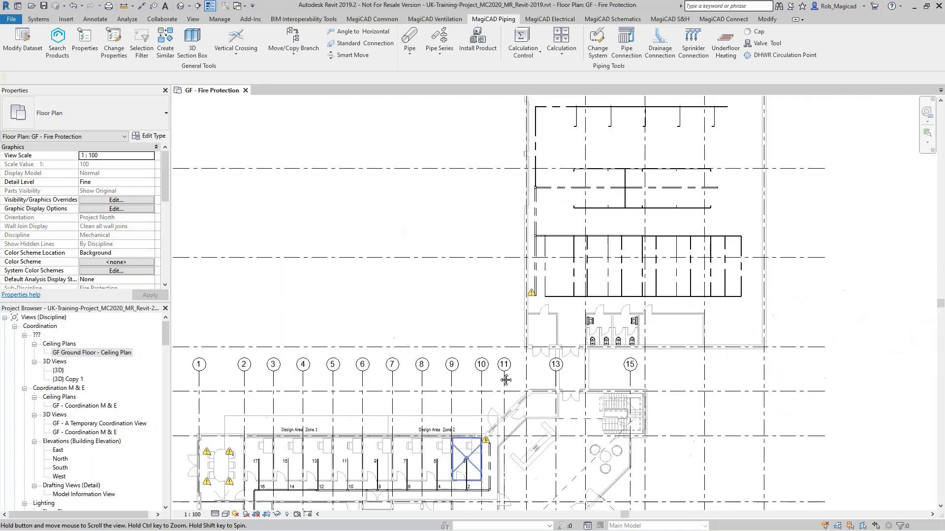
pyautogui.moveTo(537, 212); pyautogui.dragTo(425, 302, button='middle')
pyautogui.scroll(2, 479, 287)
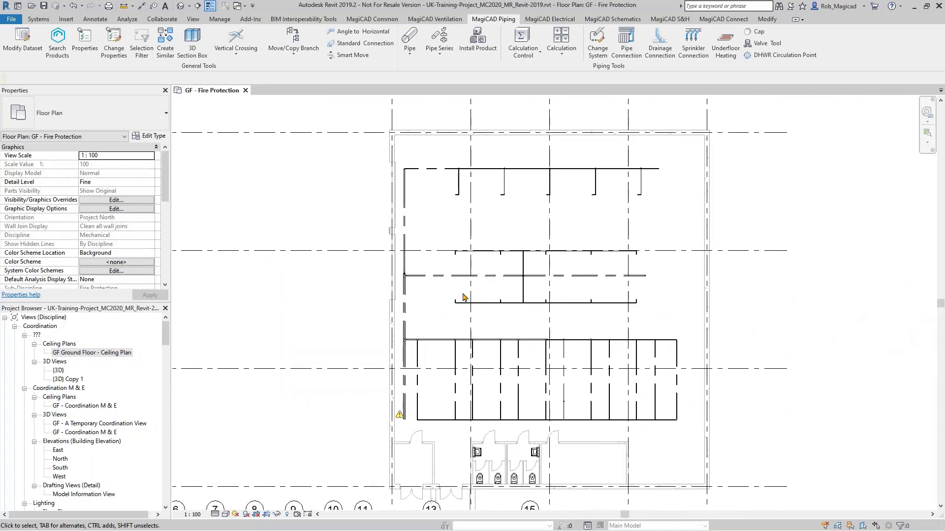
pyautogui.click(559, 60)
pyautogui.click(570, 181)
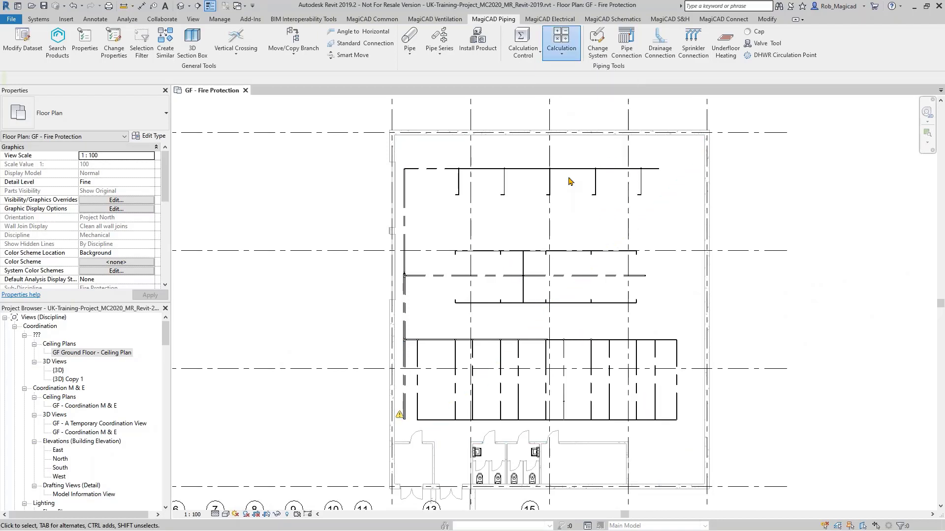
pyautogui.click(403, 182)
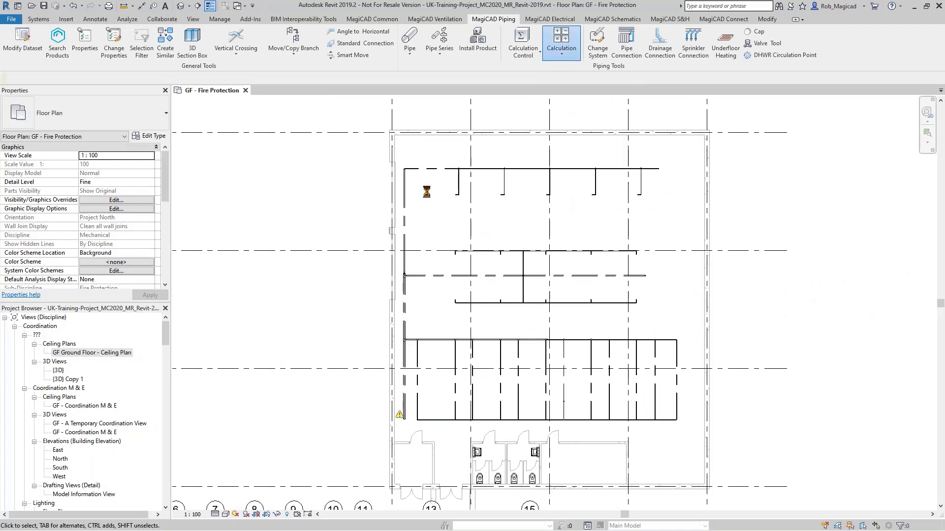
pyautogui.click(512, 308)
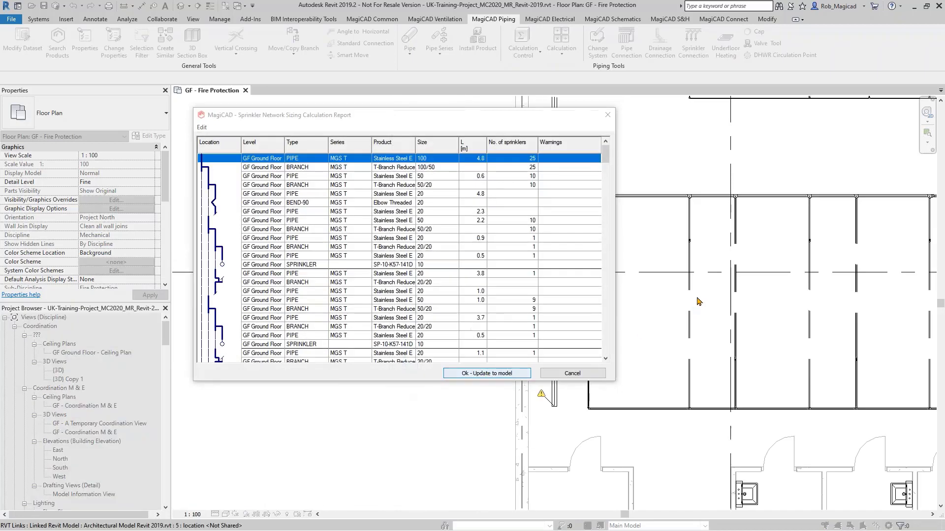
# - Review the Sprinkler Network Sizing Calculation Report against the hall's pipework and update the model with the sizing
pyautogui.scroll(4, 704, 319)
pyautogui.scroll(-1, 704, 336)
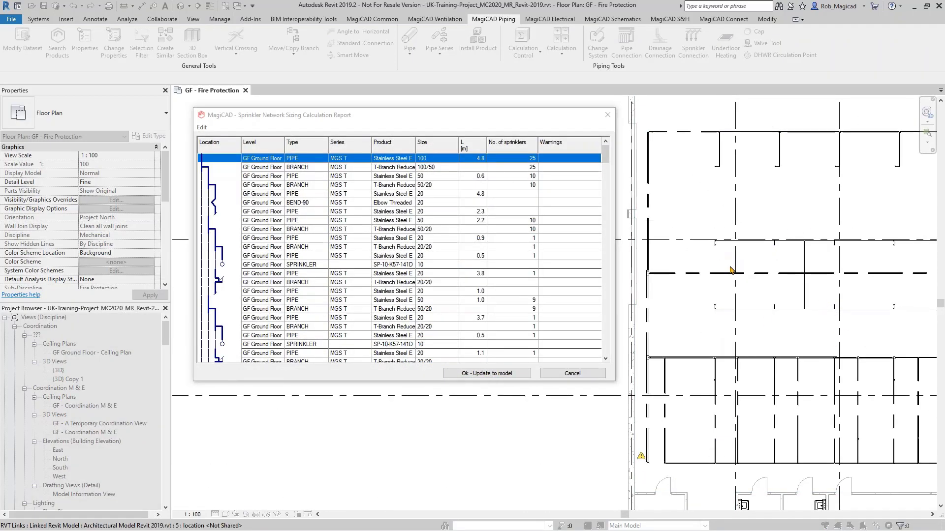
pyautogui.scroll(-1, 733, 269)
pyautogui.moveTo(732, 268); pyautogui.dragTo(629, 290, button='middle')
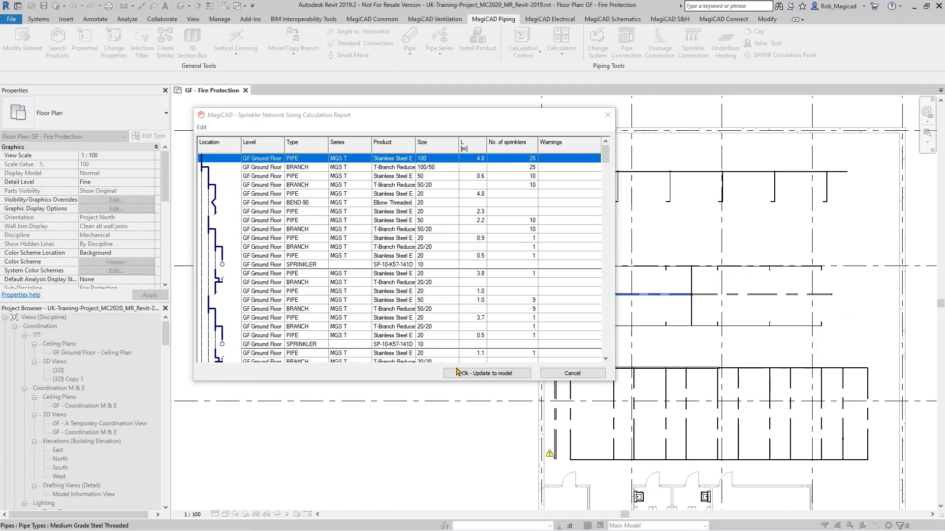
pyautogui.click(485, 373)
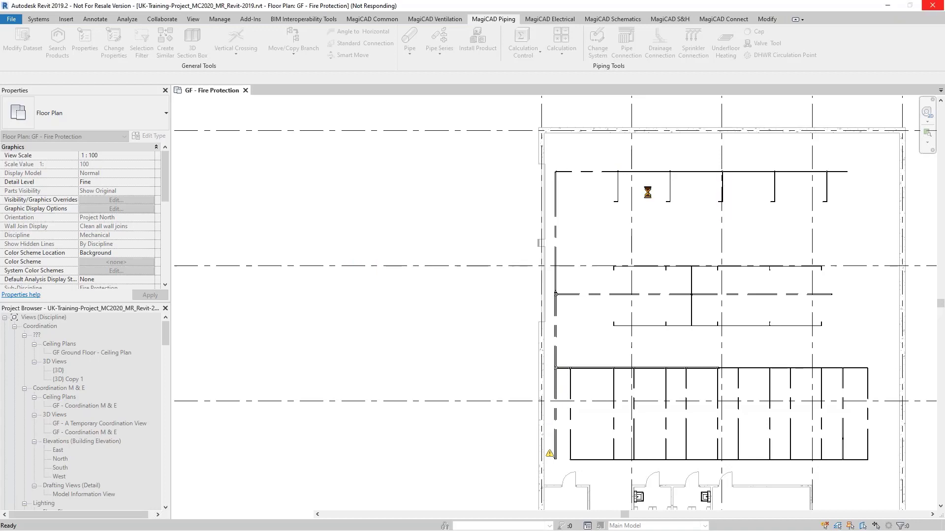
# - Examine the sized pipes, reducers and branch fittings across the northern hall's sprinkler network
pyautogui.scroll(3, 562, 206)
pyautogui.click(555, 227)
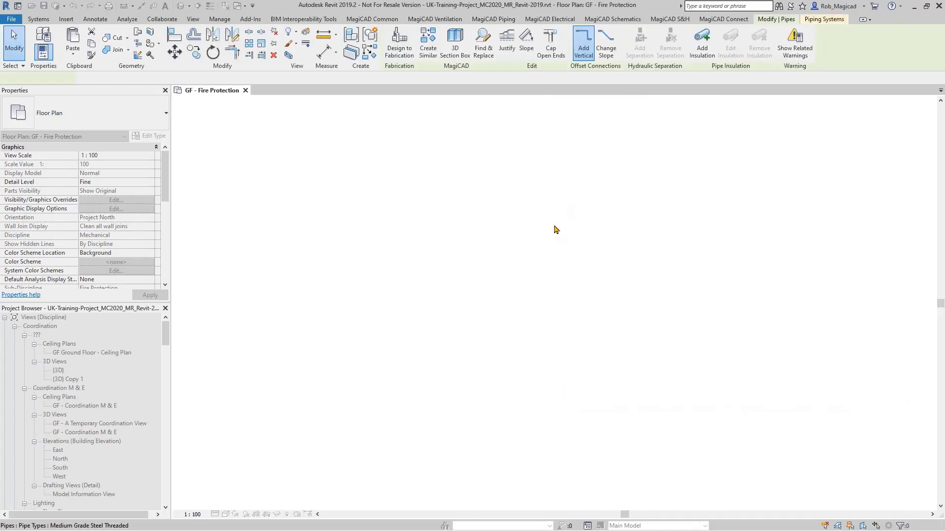
pyautogui.moveTo(602, 152); pyautogui.dragTo(495, 352, button='middle')
pyautogui.click(494, 350)
pyautogui.scroll(2, 492, 454)
pyautogui.moveTo(661, 443); pyautogui.dragTo(404, 271, button='middle')
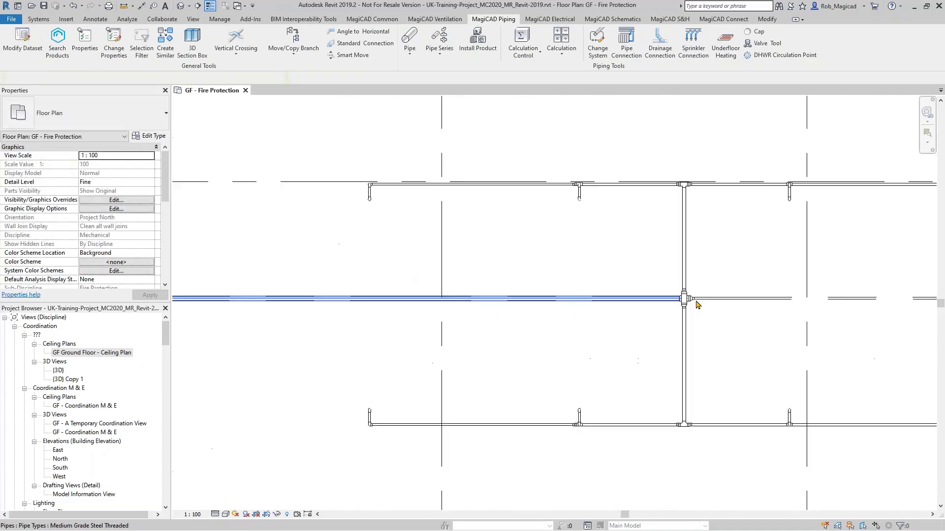
pyautogui.scroll(4, 699, 304)
pyautogui.scroll(-1, 701, 309)
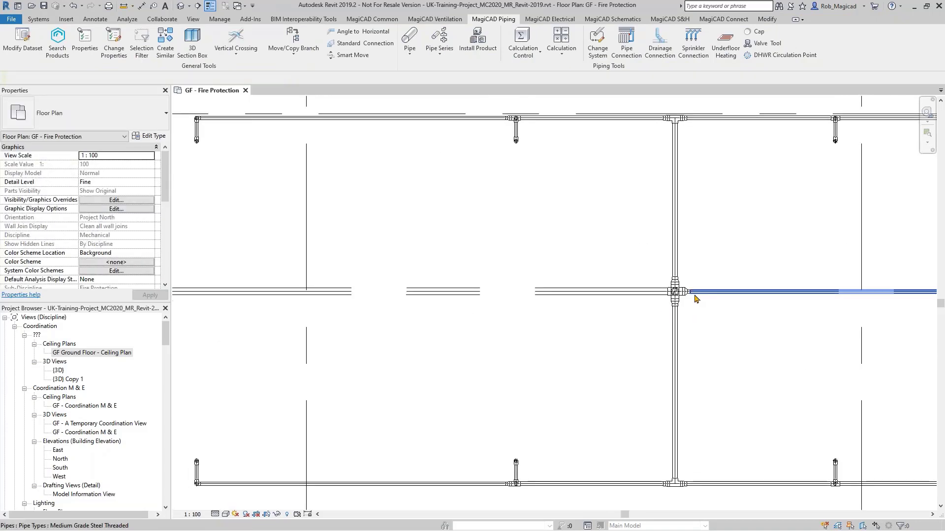
pyautogui.scroll(-1, 685, 323)
pyautogui.moveTo(685, 324); pyautogui.dragTo(621, 322, button='middle')
pyautogui.scroll(5, 611, 171)
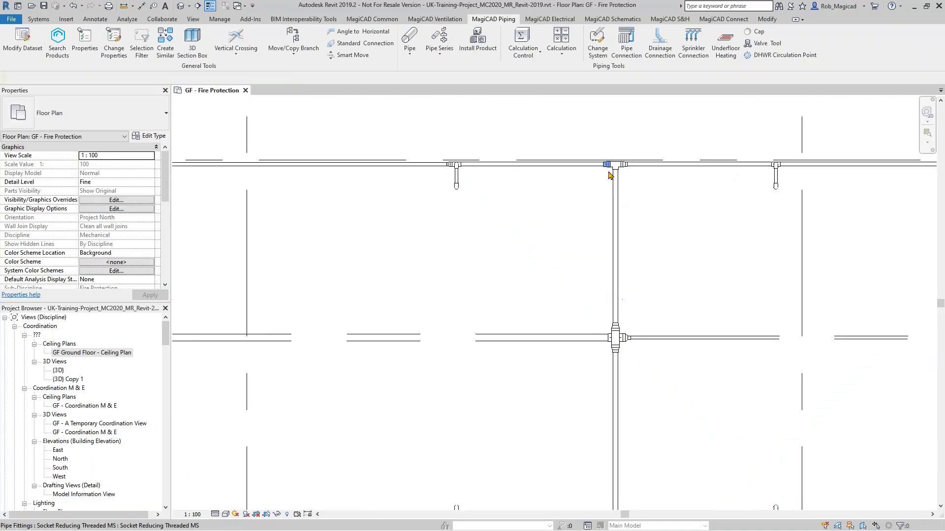
pyautogui.scroll(-2, 350, 226)
pyautogui.moveTo(320, 223); pyautogui.dragTo(554, 293, button='middle')
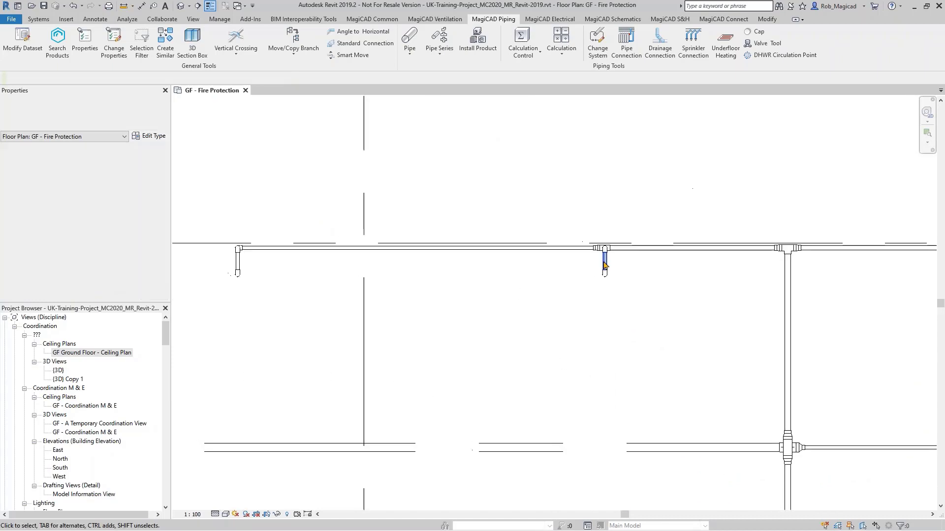
pyautogui.scroll(-3, 554, 354)
pyautogui.moveTo(523, 248); pyautogui.dragTo(497, 360, button='middle')
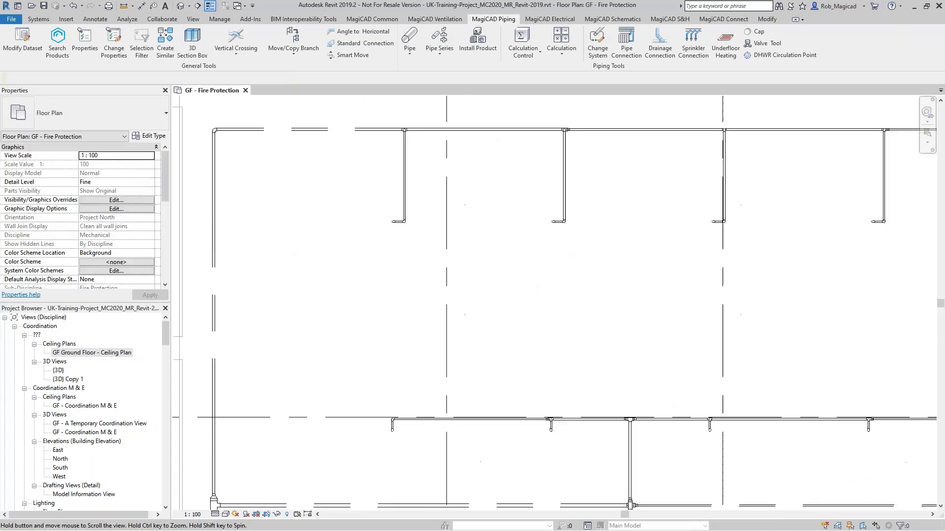
pyautogui.scroll(-4, 494, 344)
pyautogui.scroll(-2, 506, 311)
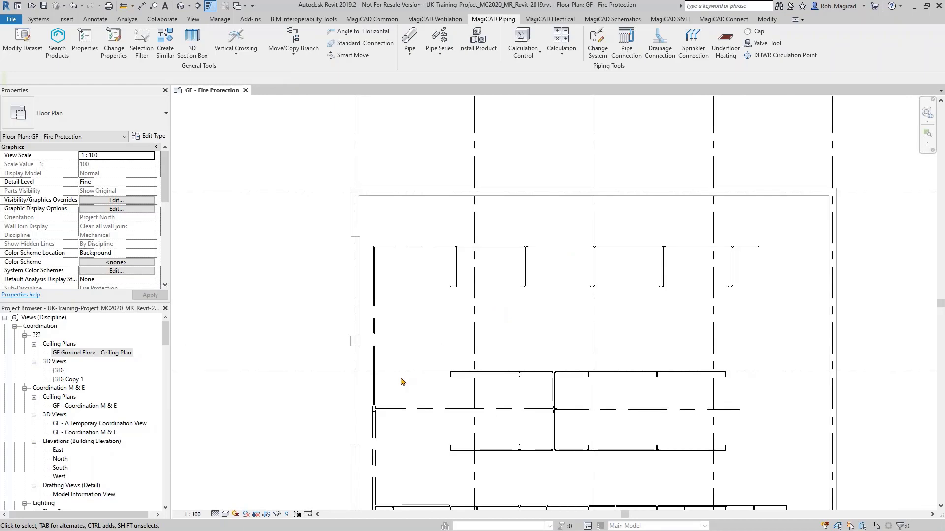
# - Start a Sprinkler Calculation for the office wing's network from the main pipe at its east end
pyautogui.moveTo(412, 374); pyautogui.dragTo(561, 115, button='middle')
pyautogui.moveTo(418, 332); pyautogui.dragTo(563, 122, button='middle')
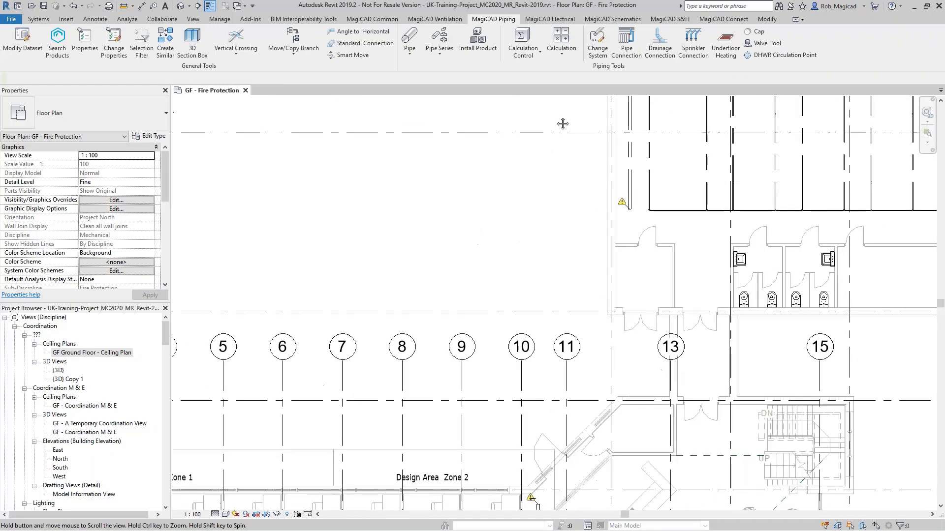
pyautogui.moveTo(419, 386); pyautogui.dragTo(581, 194, button='middle')
pyautogui.moveTo(509, 264); pyautogui.dragTo(600, 162, button='middle')
pyautogui.moveTo(527, 206); pyautogui.dragTo(494, 198, button='middle')
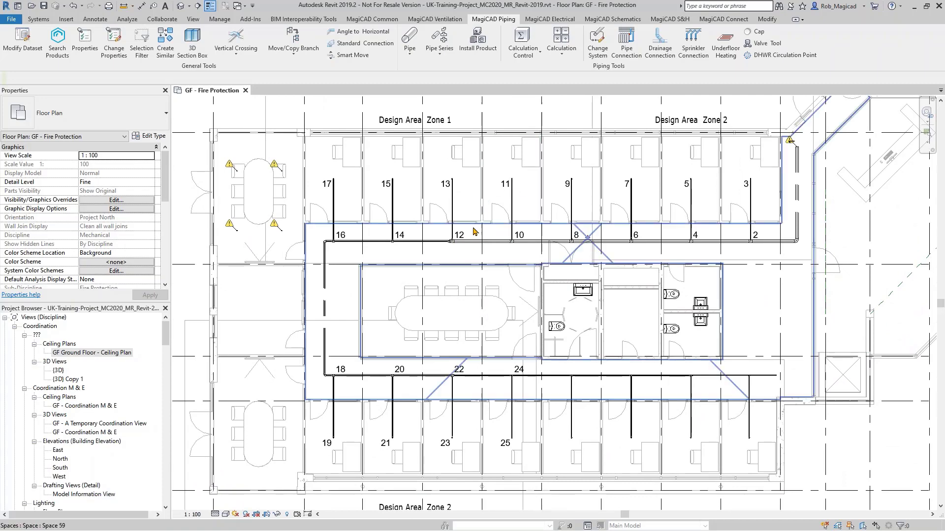
pyautogui.click(566, 55)
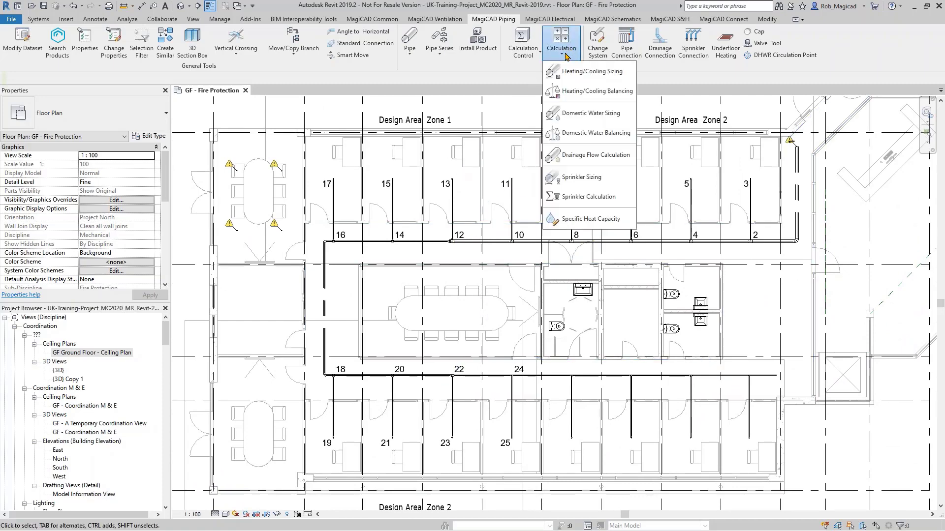
pyautogui.click(574, 203)
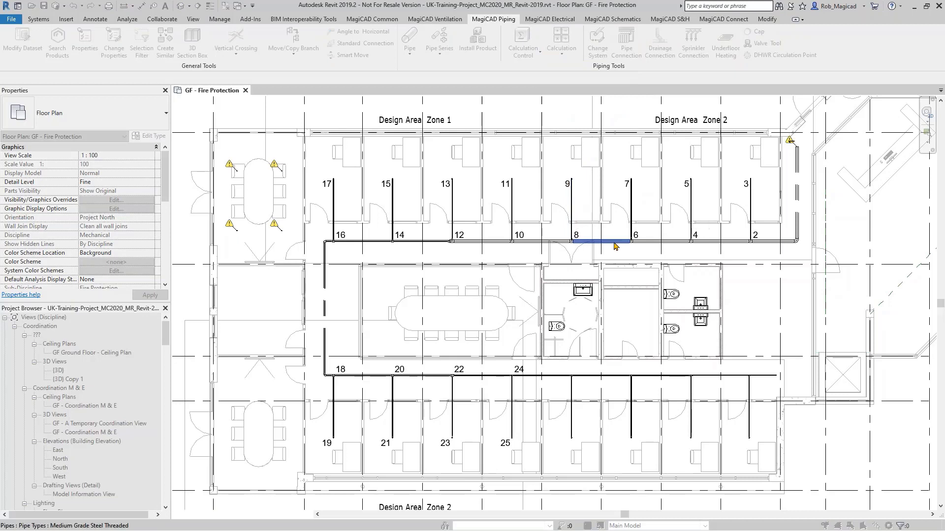
pyautogui.click(801, 196)
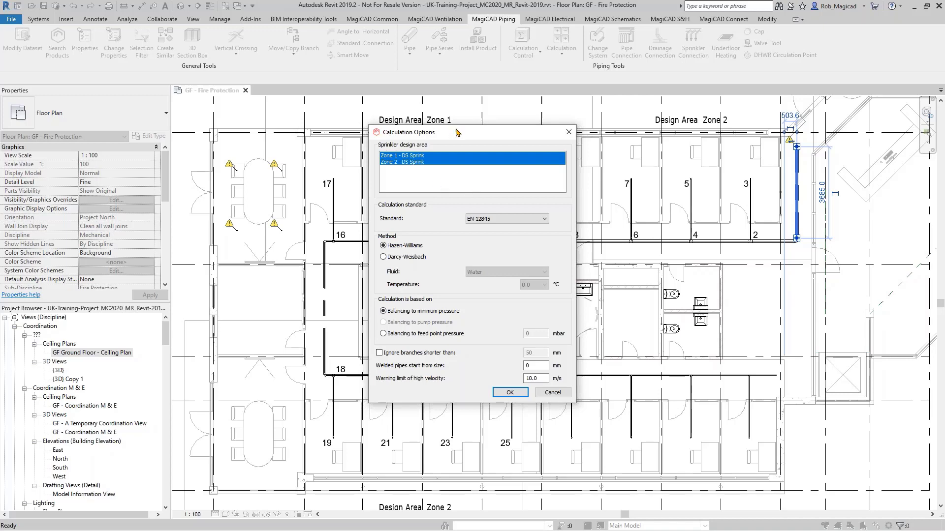
# - Review the available calculation standards for design areas Zone 1 and Zone 2, keeping EN 12845
pyautogui.moveTo(449, 137); pyautogui.dragTo(164, 120)
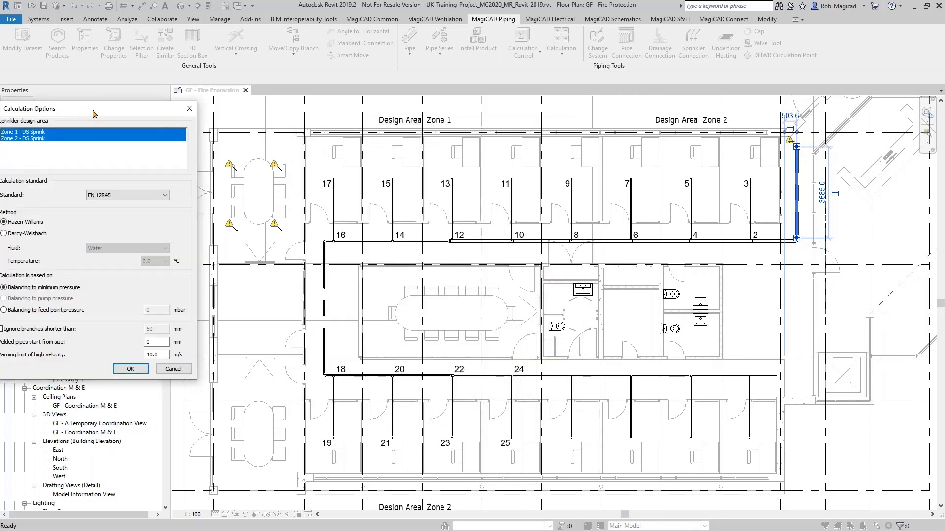
pyautogui.moveTo(95, 114); pyautogui.dragTo(206, 128)
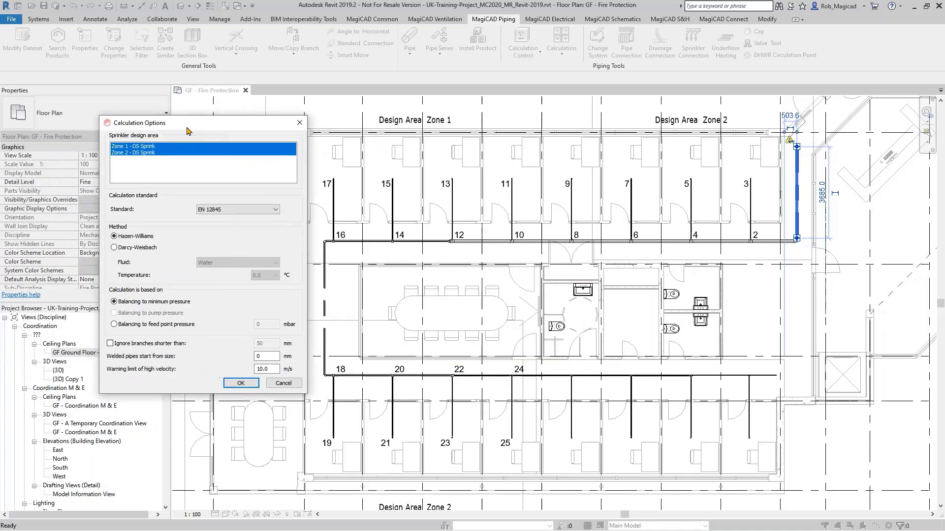
pyautogui.click(237, 210)
pyautogui.click(245, 214)
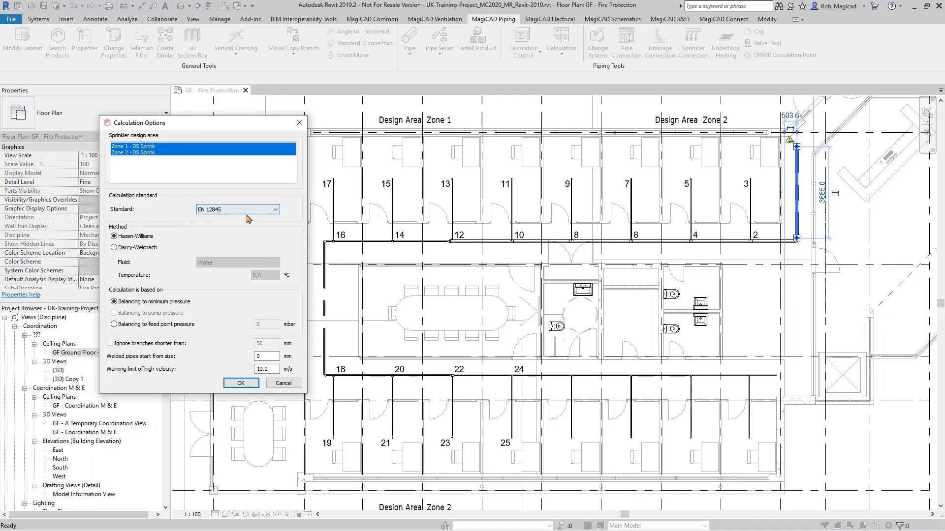
pyautogui.click(234, 215)
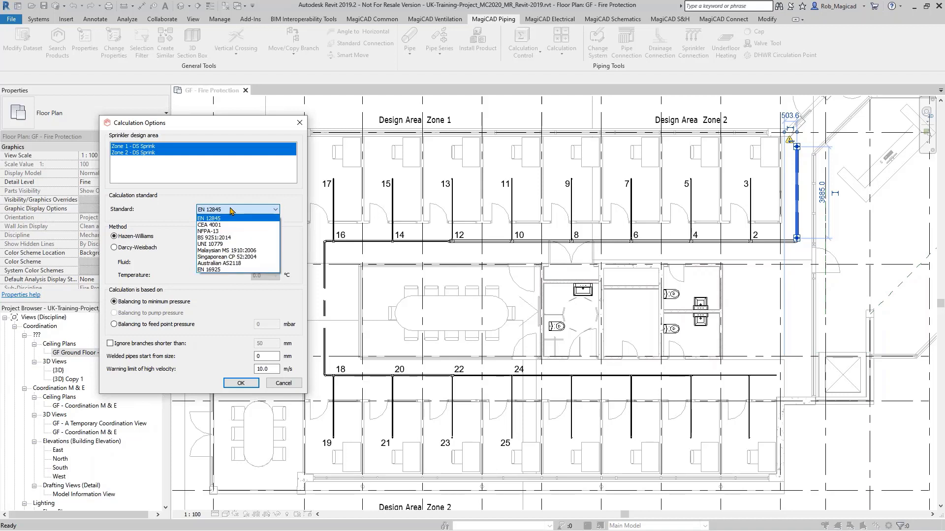
pyautogui.click(231, 211)
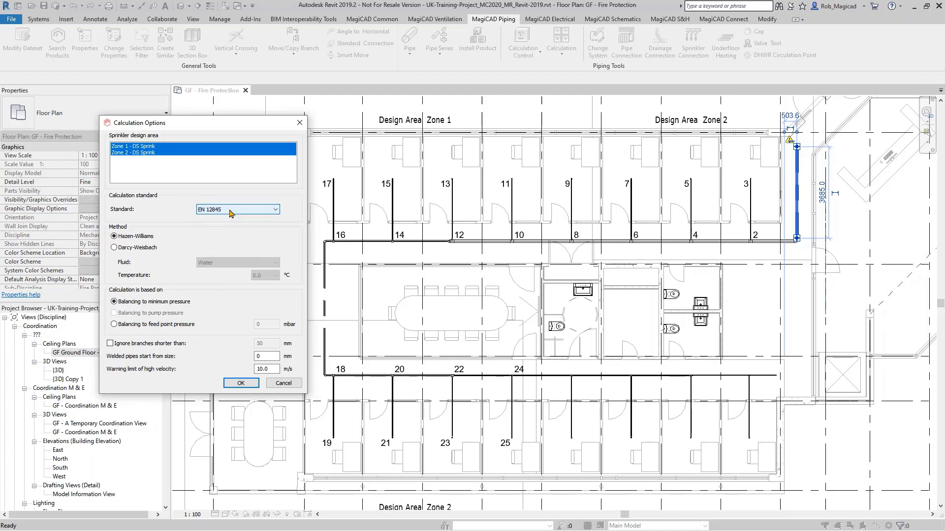
# - Check the fluid and temperature settings offered by the Darcy-Weisbach method, and return the calculation method to Hazen-Williams
pyautogui.click(138, 248)
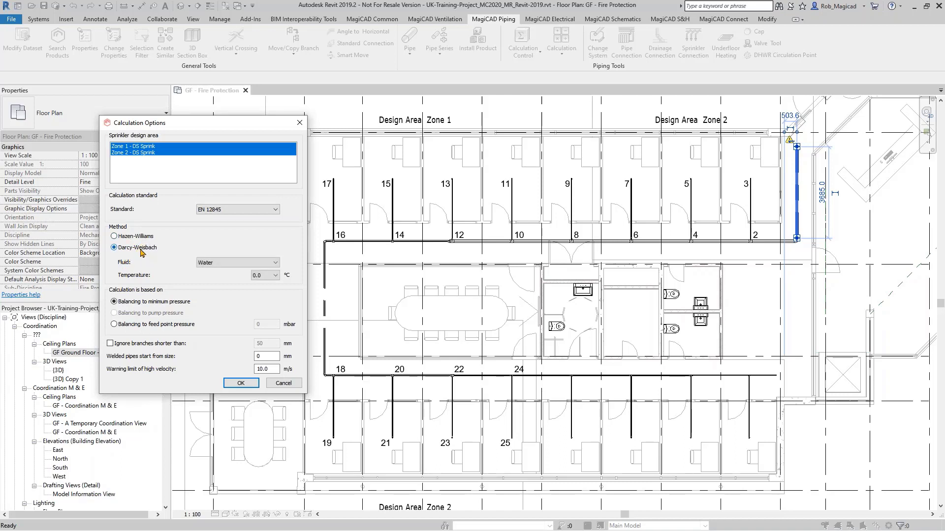
pyautogui.click(212, 263)
pyautogui.click(216, 263)
pyautogui.click(146, 237)
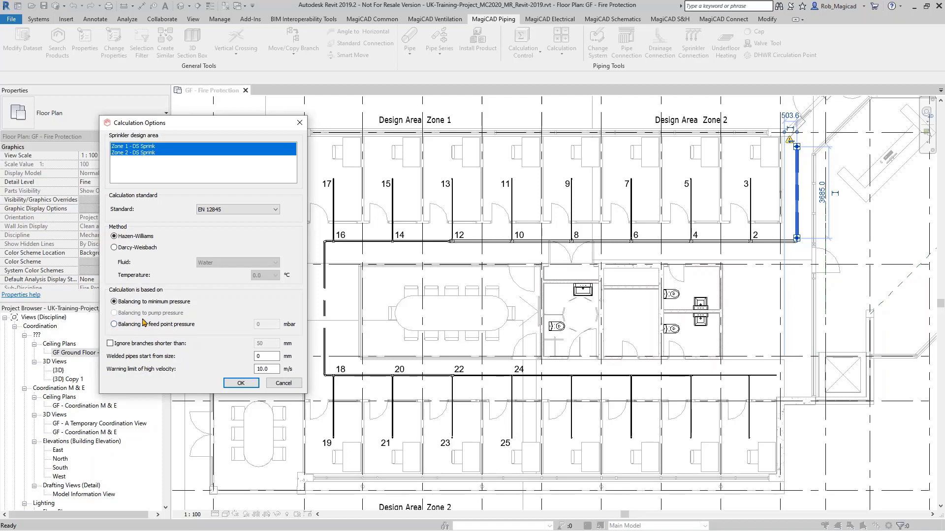
# - Try ignoring branches shorter than 50 mm and starting welded pipes from 50 mm, and revert both calculation options
pyautogui.click(138, 347)
pyautogui.doubleClick(269, 356)
pyautogui.write('50')
pyautogui.press('Tab')
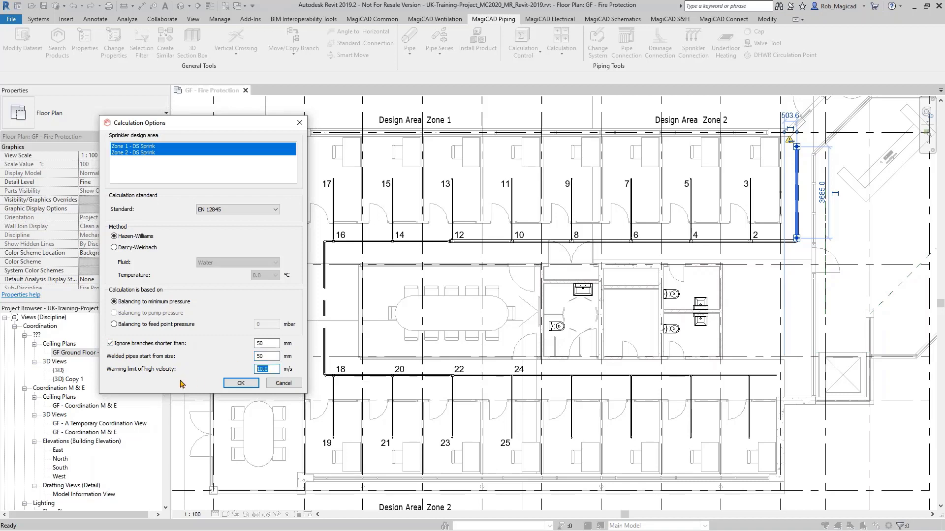
pyautogui.click(111, 344)
pyautogui.press('Tab')
pyautogui.write('0')
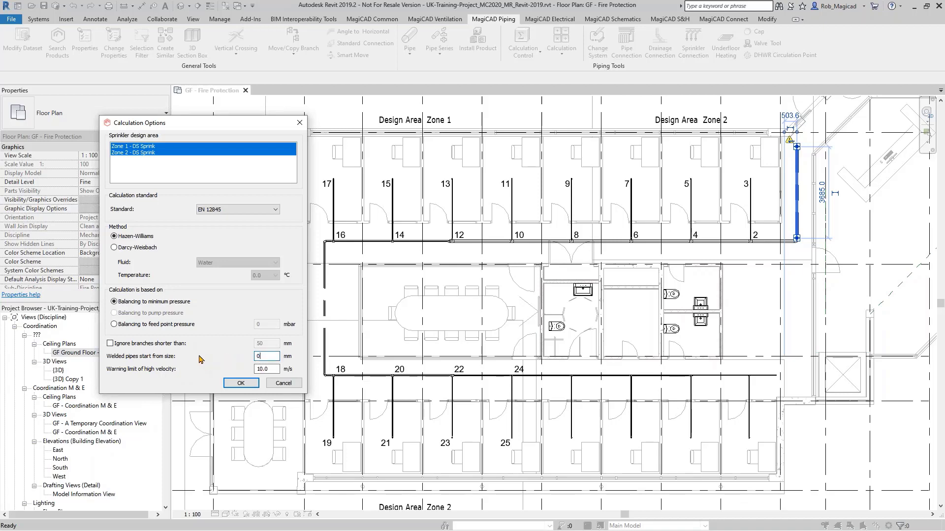
# - Run the sprinkler calculation for both design areas and move its report clear of more of the plan
pyautogui.click(241, 383)
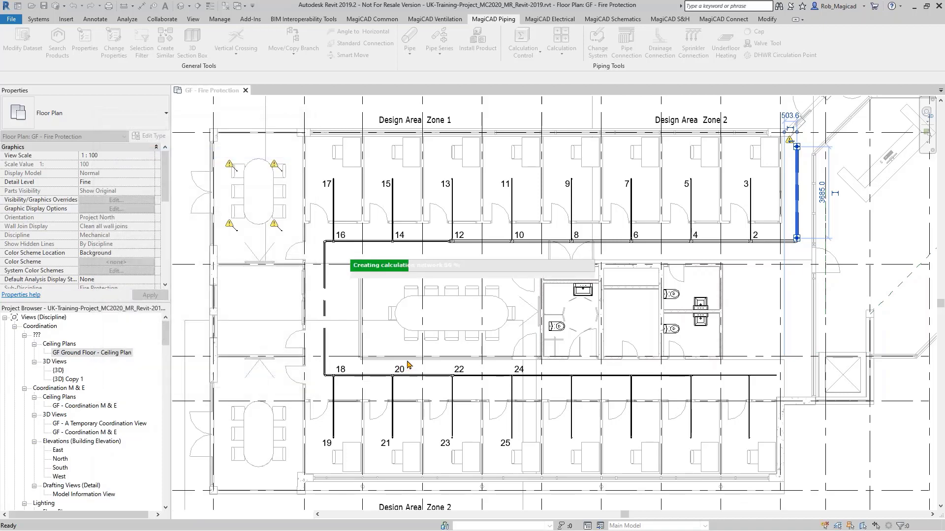
pyautogui.moveTo(501, 104); pyautogui.dragTo(344, 59)
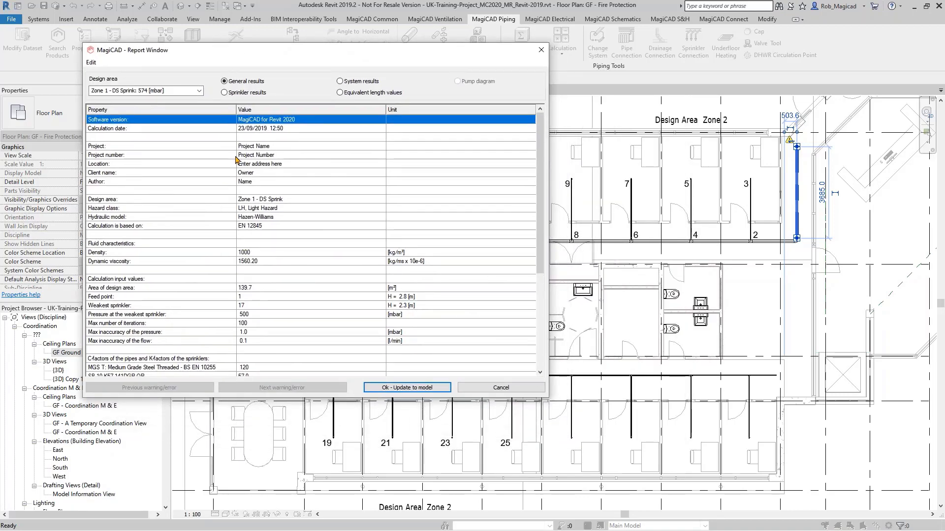
pyautogui.click(307, 200)
pyautogui.click(187, 91)
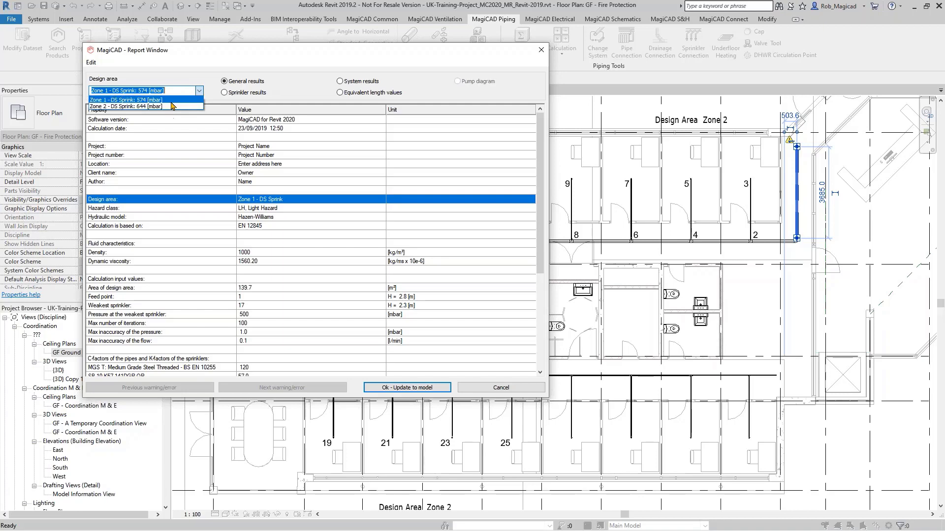
pyautogui.click(271, 54)
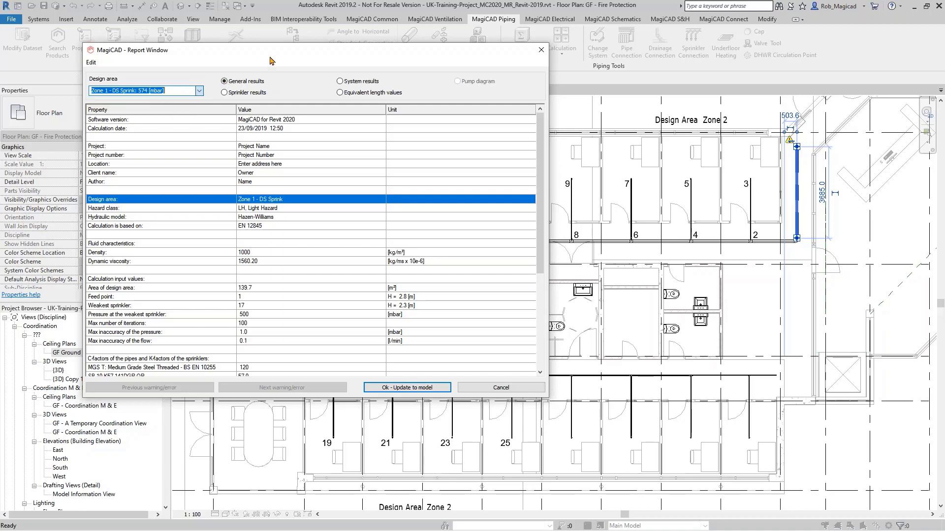
pyautogui.moveTo(271, 54)
pyautogui.mouseDown()
pyautogui.moveTo(258, 73)
pyautogui.moveTo(225, 315)
pyautogui.moveTo(262, 291)
pyautogui.moveTo(261, 56)
pyautogui.mouseUp()
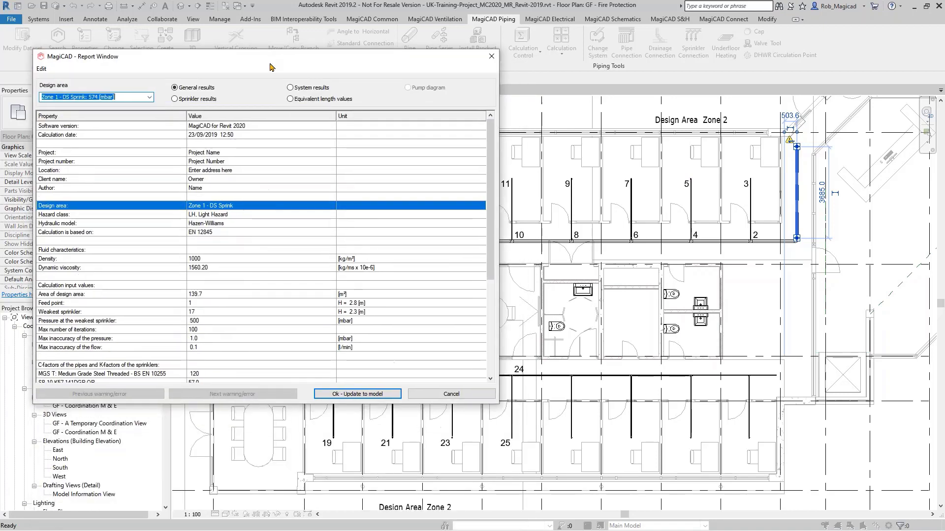
# - Show the general results for design area Zone 2 - DS Sprink and look at its calculation input values
pyautogui.click(150, 97)
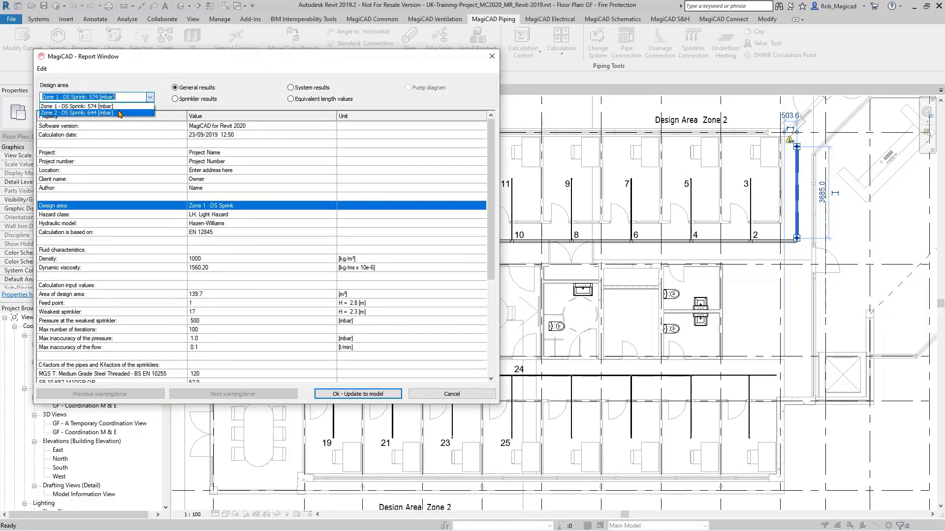
pyautogui.click(120, 113)
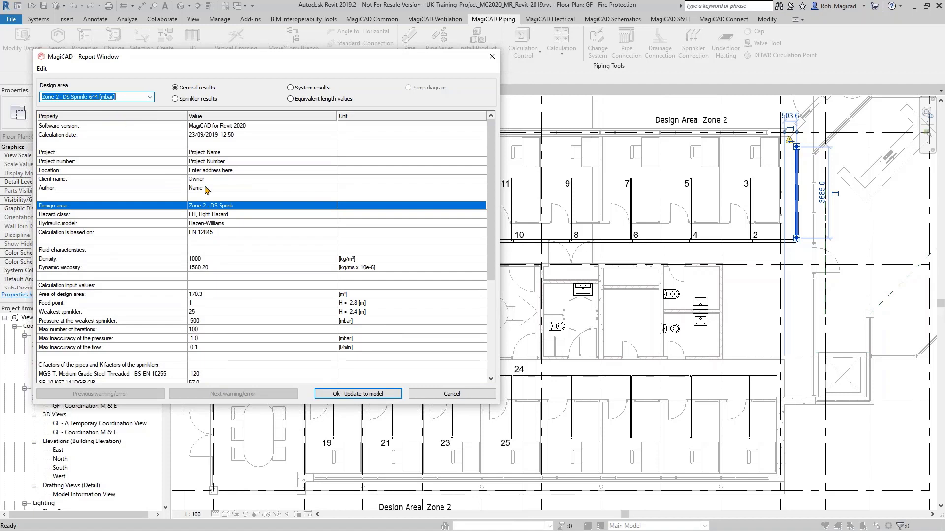
pyautogui.click(271, 279)
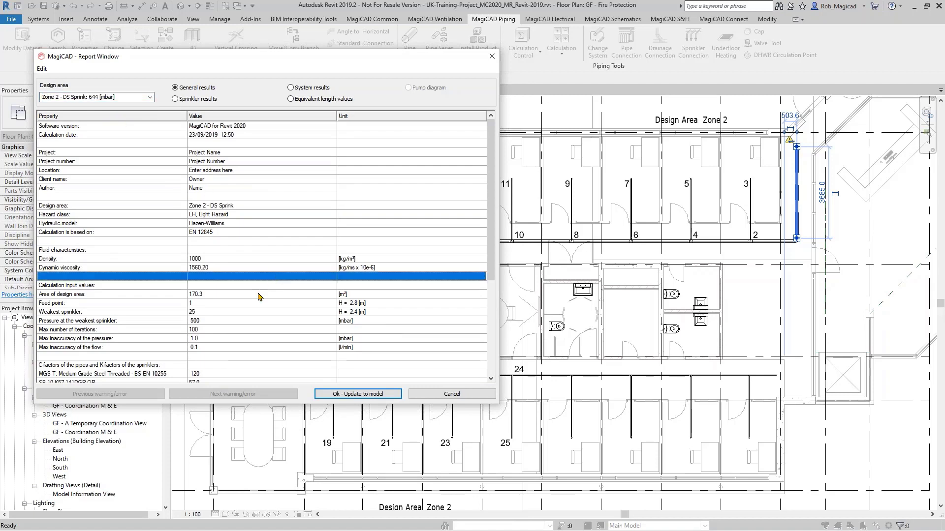
pyautogui.click(149, 98)
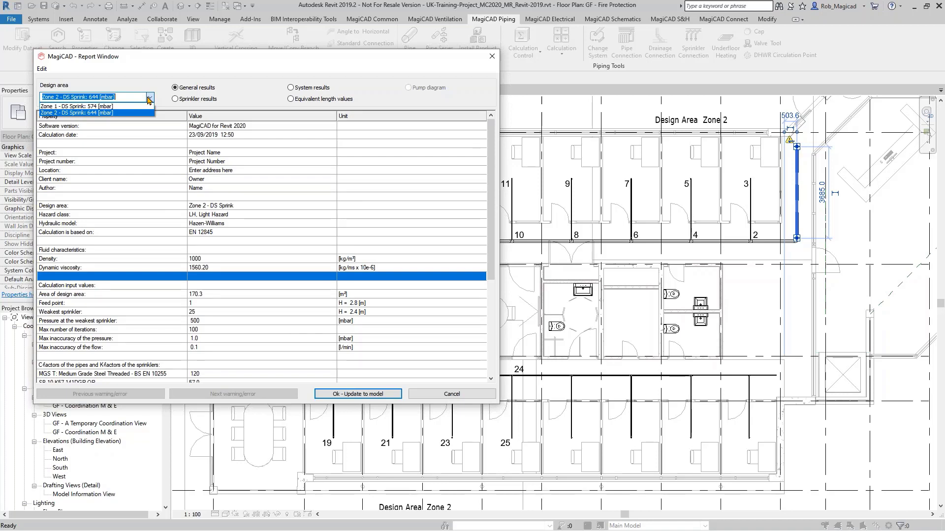
pyautogui.click(106, 113)
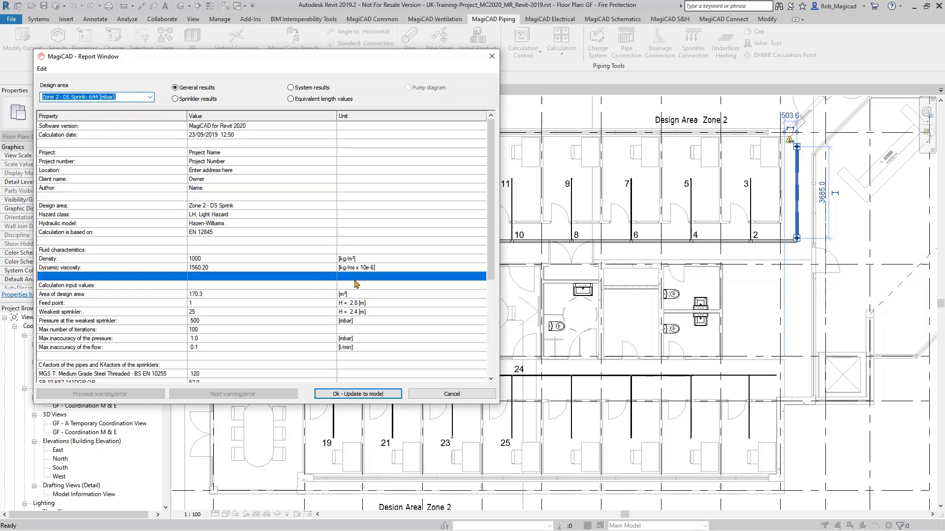
pyautogui.click(315, 288)
# - Examine Zone 2's calculation results for feed point pressure and flow, inaccuracies, weakest sprinklers, flow densities and number of sprinklers
pyautogui.scroll(-6, 308, 285)
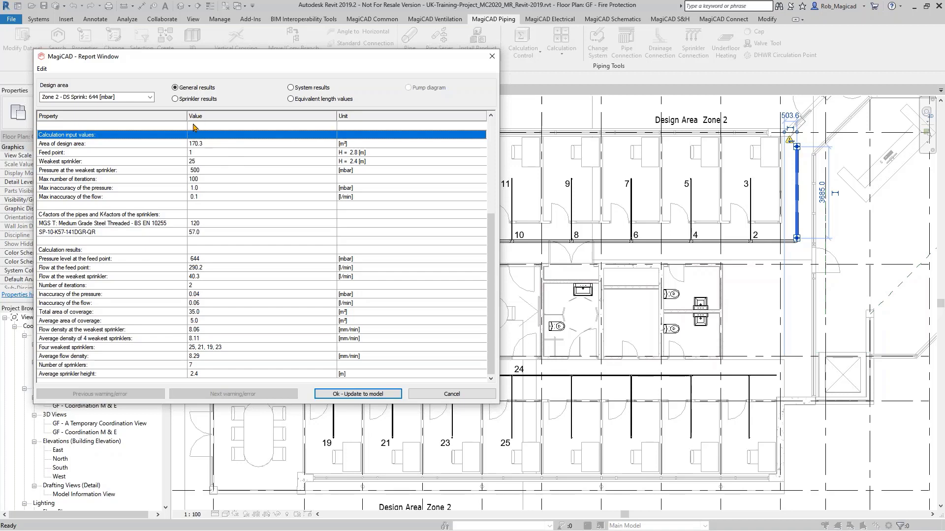
pyautogui.click(246, 286)
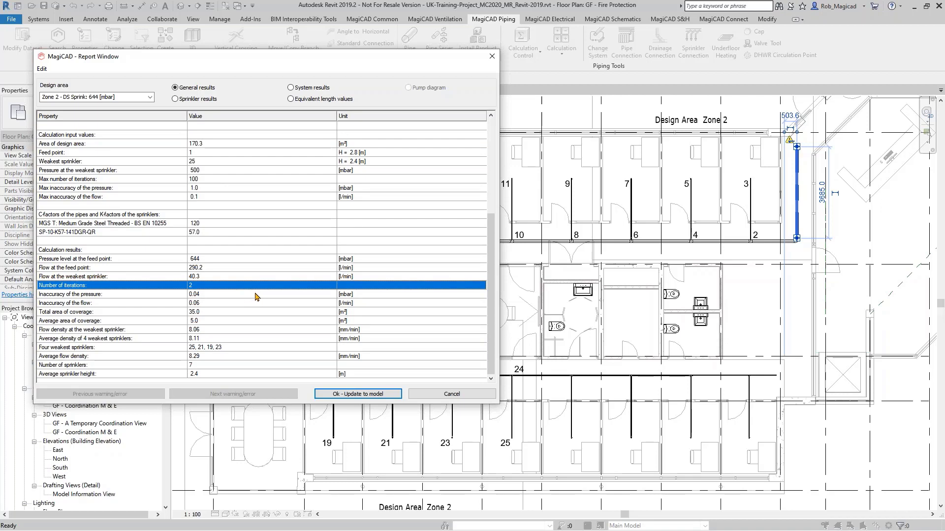
pyautogui.click(247, 365)
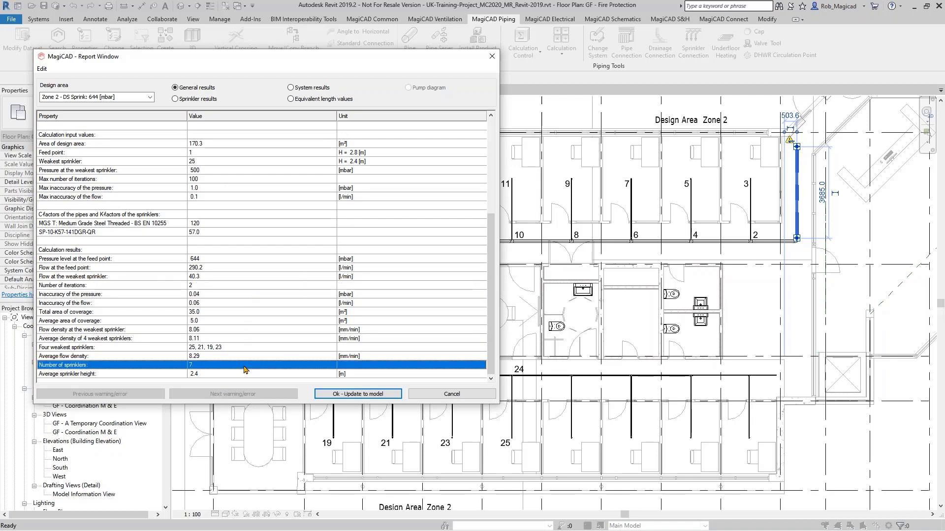
pyautogui.click(245, 339)
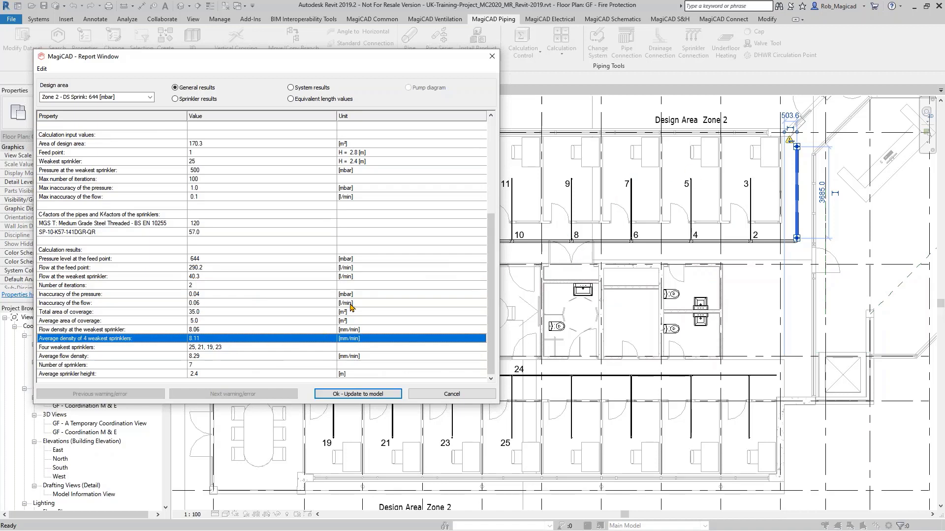
pyautogui.click(240, 349)
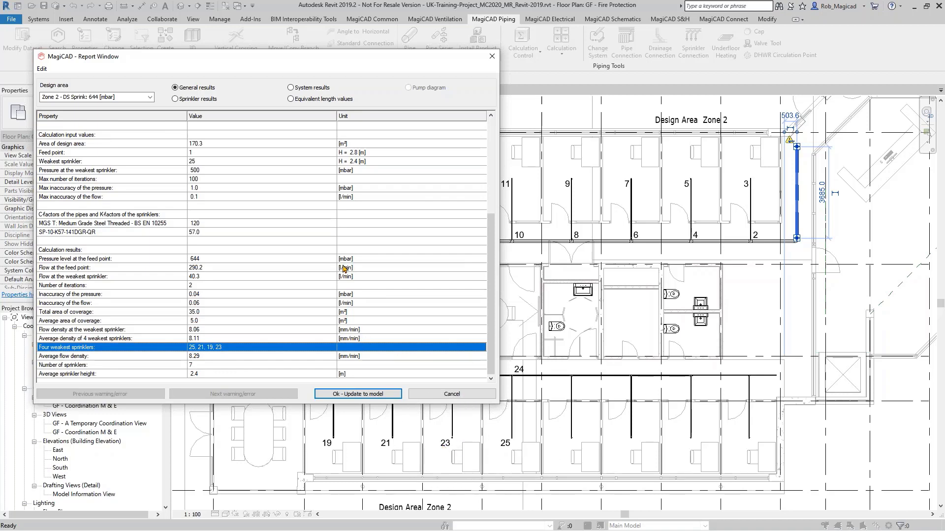
pyautogui.click(292, 276)
pyautogui.click(277, 261)
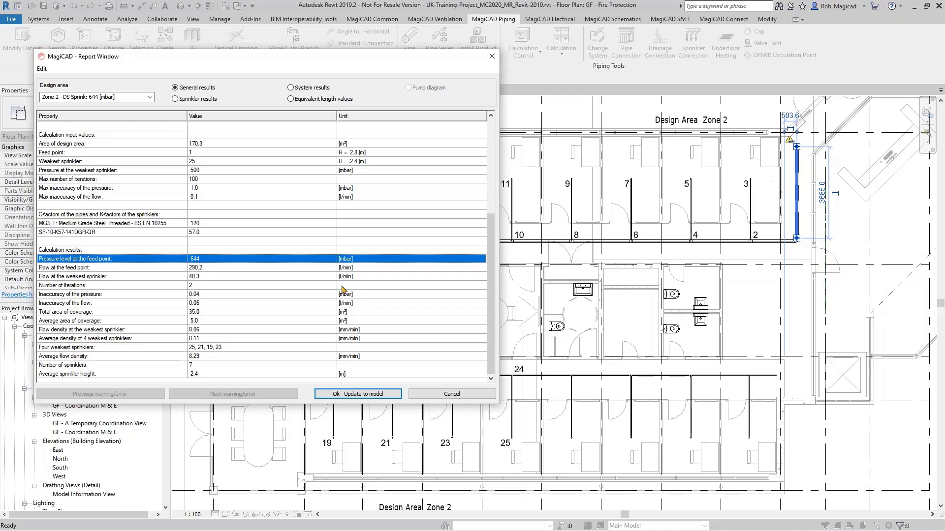
pyautogui.click(248, 269)
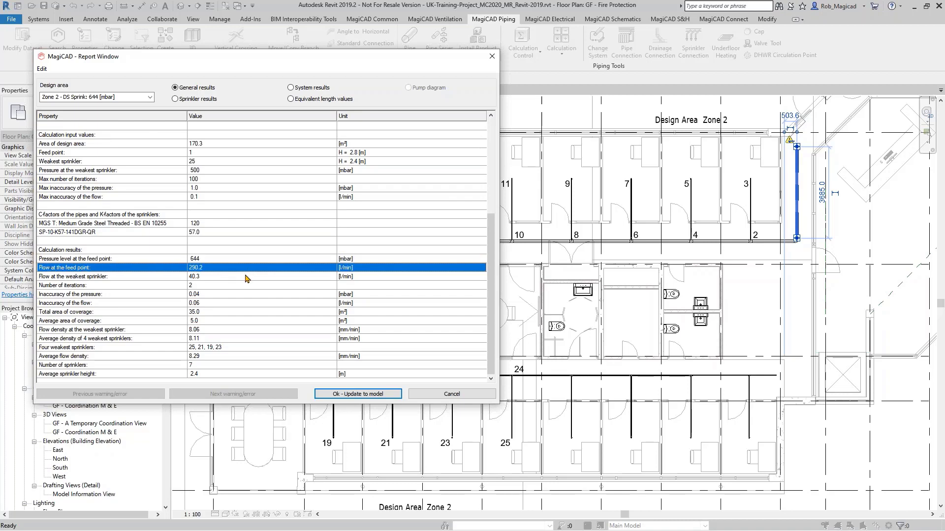
pyautogui.click(247, 278)
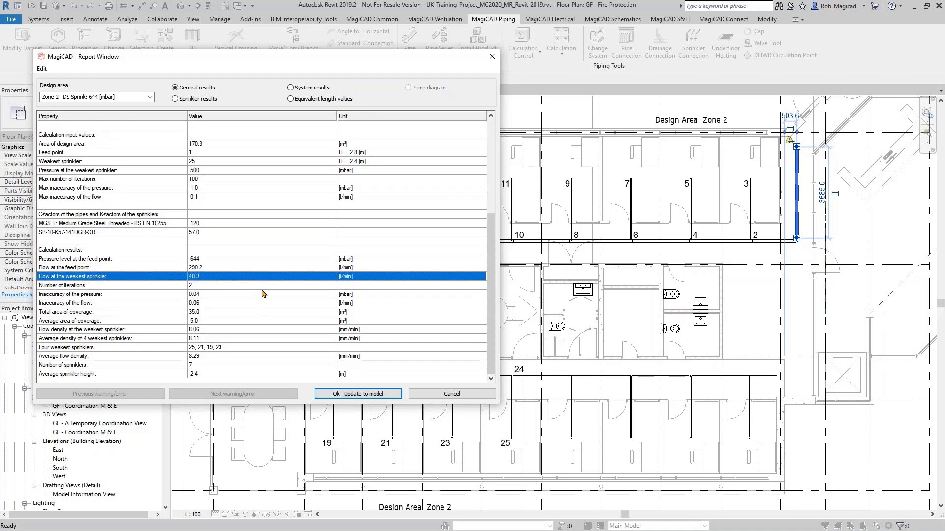
pyautogui.click(263, 294)
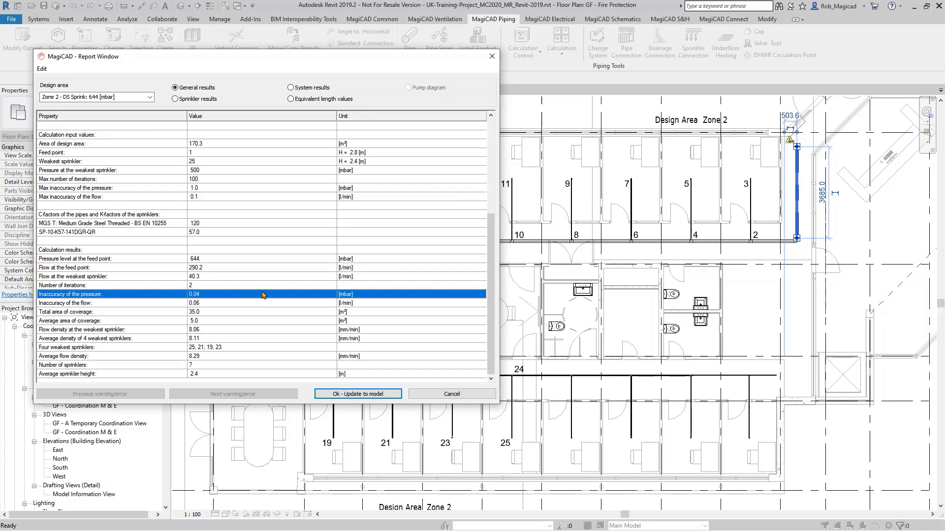
pyautogui.click(237, 329)
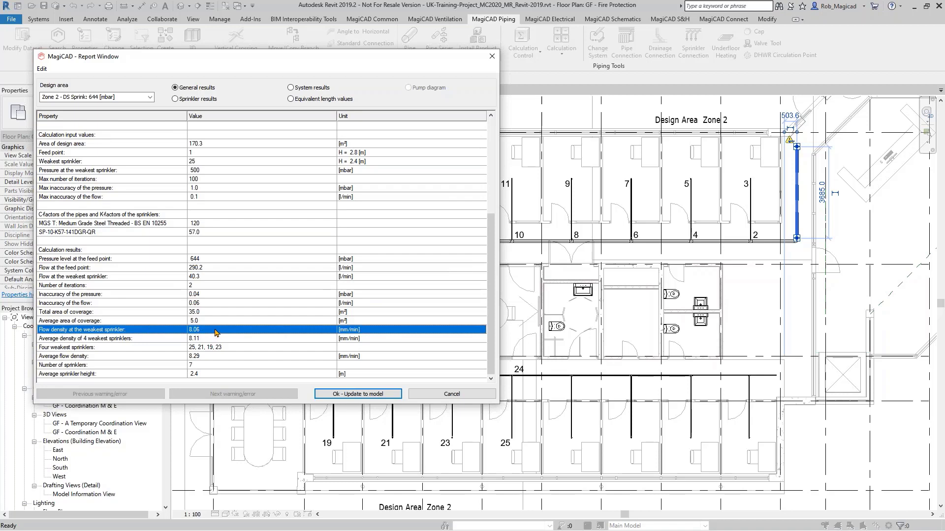
pyautogui.click(260, 340)
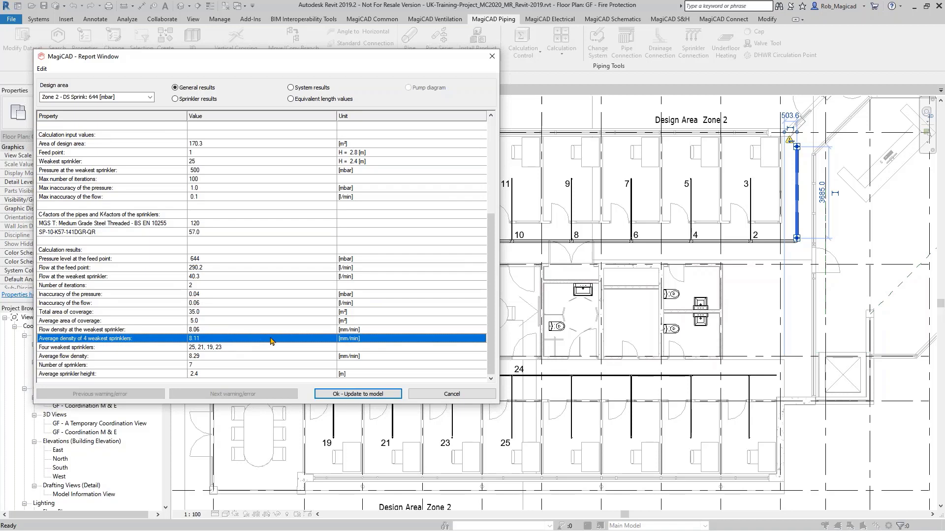
pyautogui.click(245, 350)
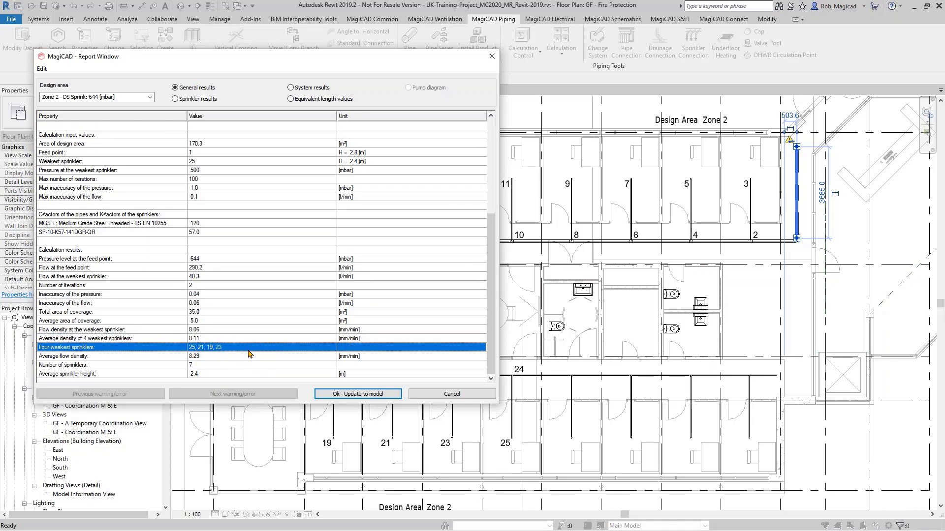
pyautogui.click(253, 356)
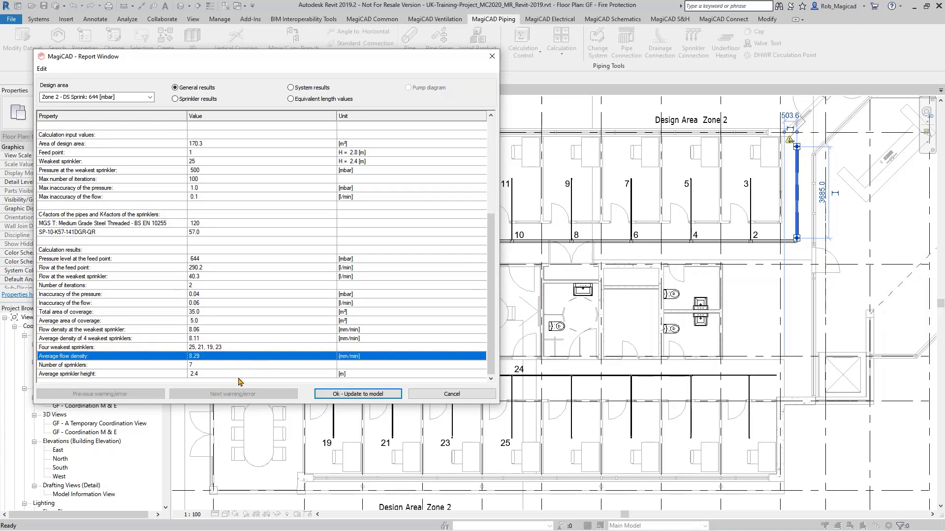
# - Recheck Zone 2's general report data and compare required with actual pressures and flow densities in the sprinkler results
pyautogui.scroll(6, 170, 182)
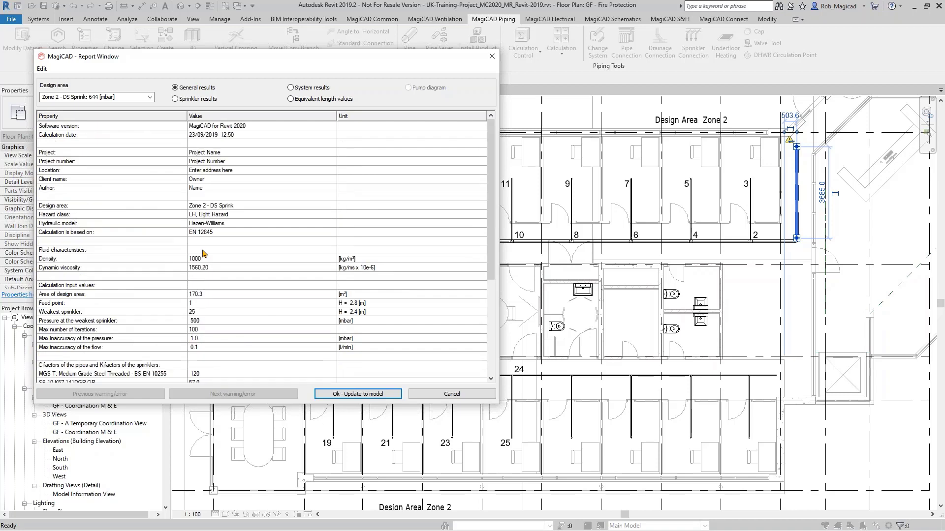
pyautogui.scroll(-6, 226, 215)
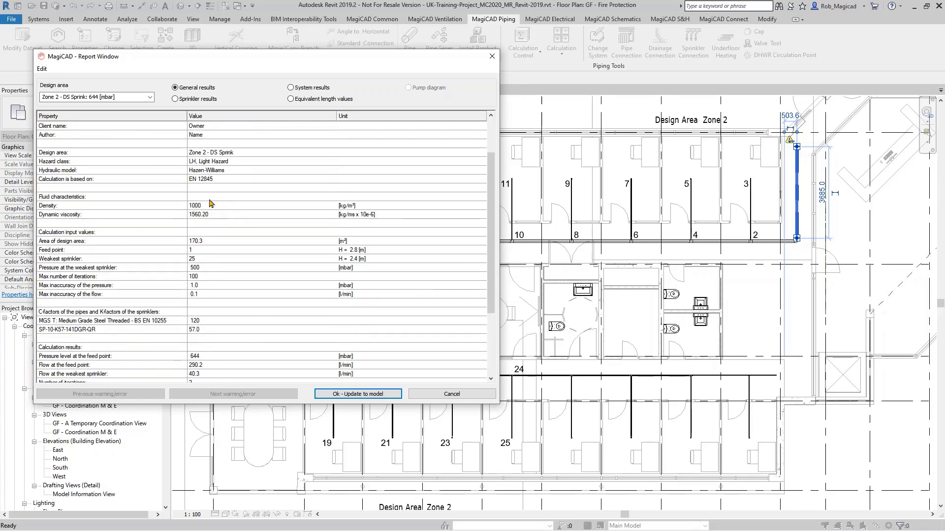
pyautogui.scroll(2, 219, 212)
pyautogui.scroll(4, 219, 211)
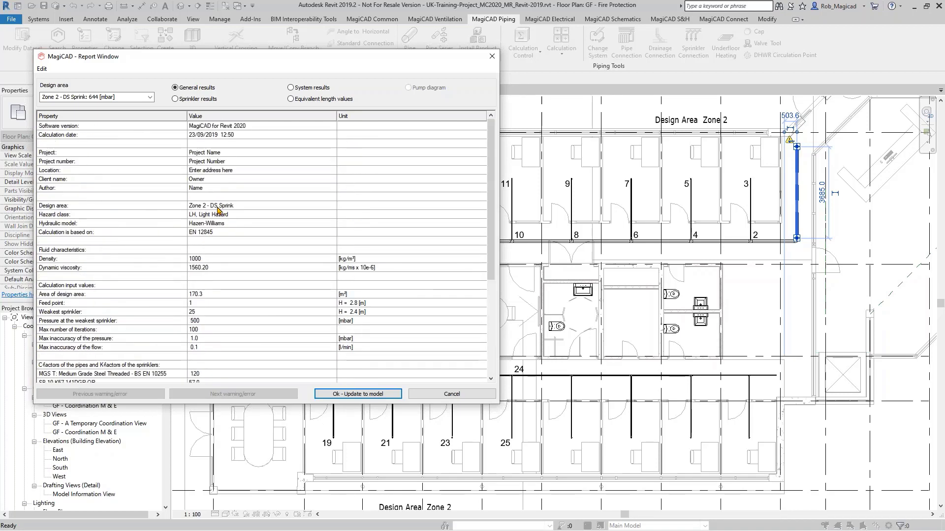
pyautogui.click(173, 99)
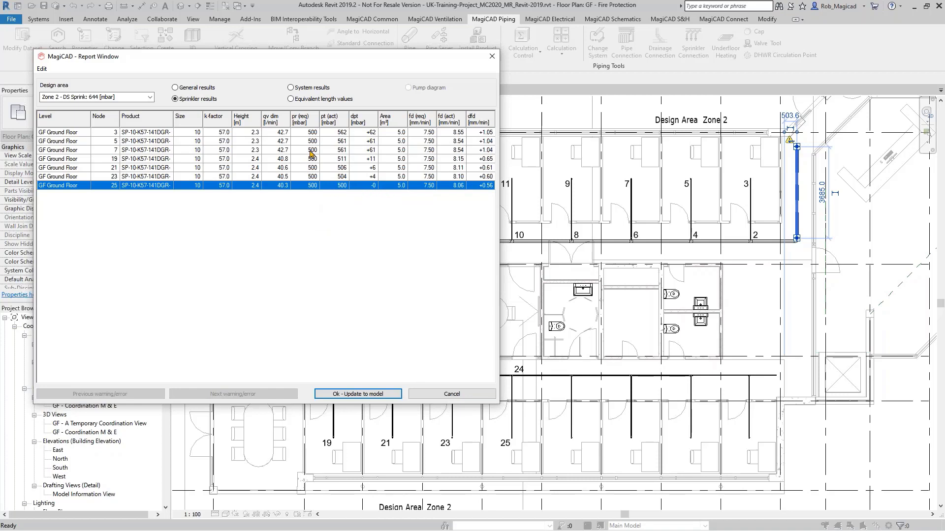
pyautogui.click(334, 133)
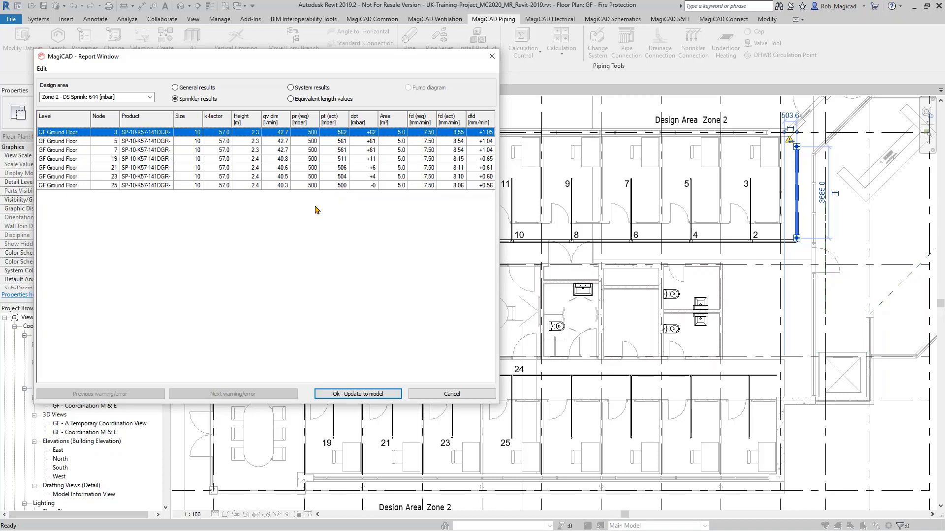
# - Inspect the start and end pressures of the pipe run to node 25 in Zone 2's system results, widening the dp/m (flow) column
pyautogui.click(301, 89)
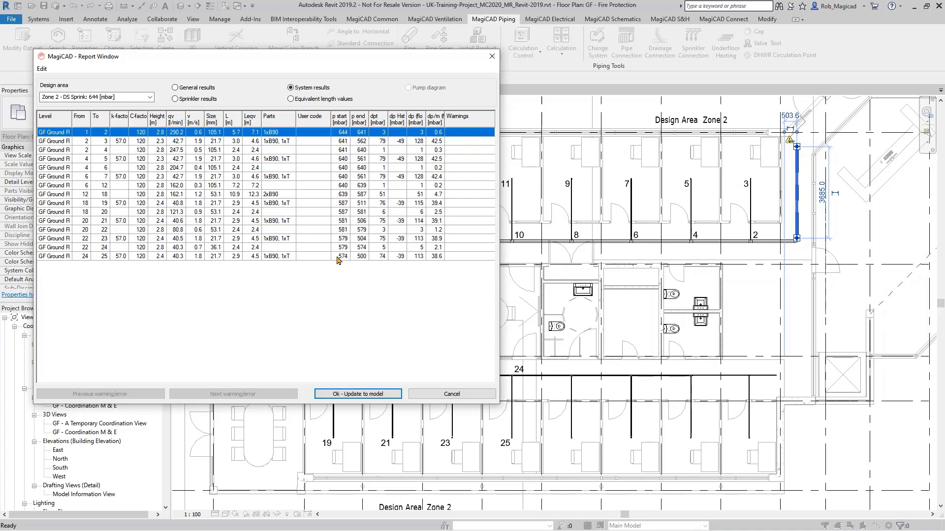
pyautogui.click(362, 257)
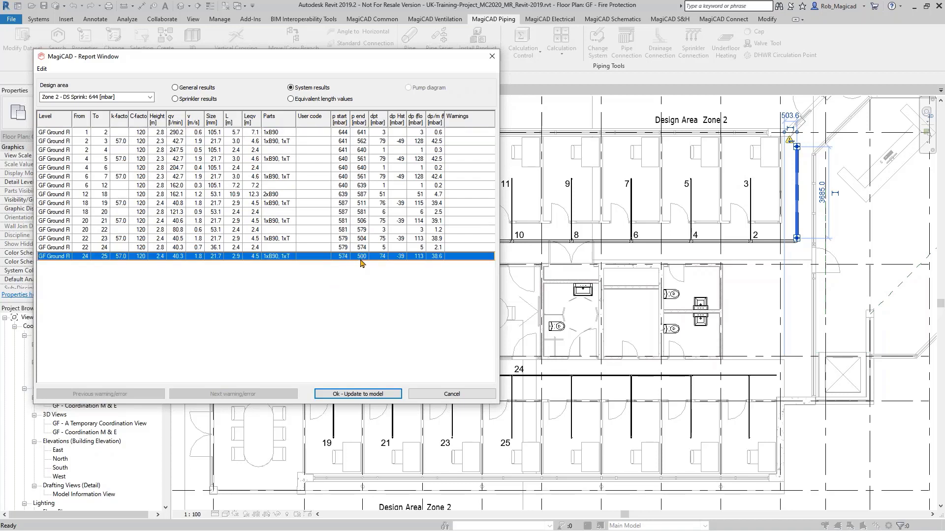
pyautogui.click(344, 256)
pyautogui.click(369, 263)
pyautogui.click(502, 436)
pyautogui.doubleClick(445, 120)
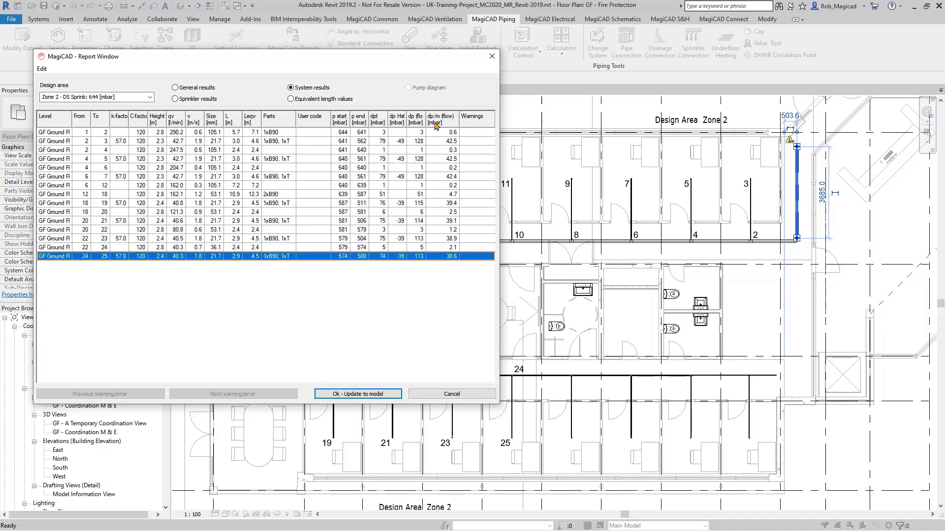
# - Widen the dp (flow) and dp Hst columns in Zone 2's system results and show the equivalent length values
pyautogui.doubleClick(426, 120)
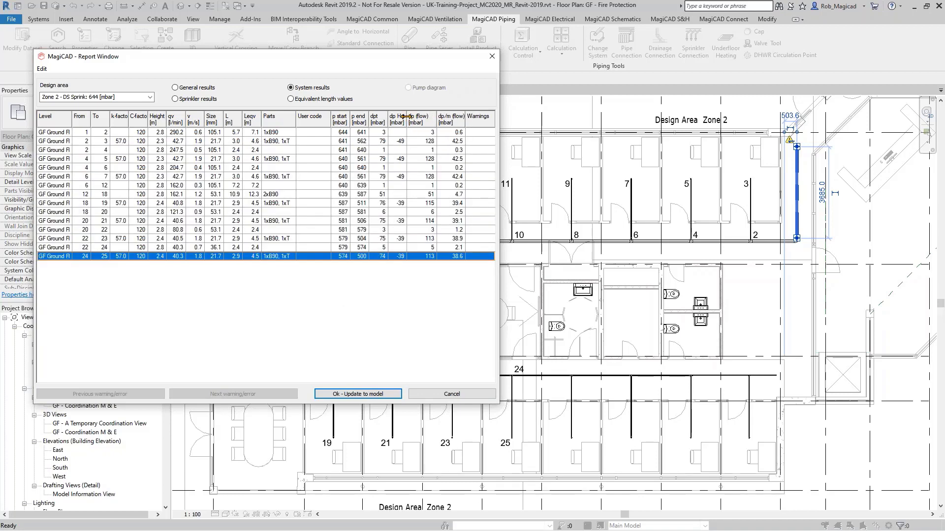
pyautogui.doubleClick(406, 116)
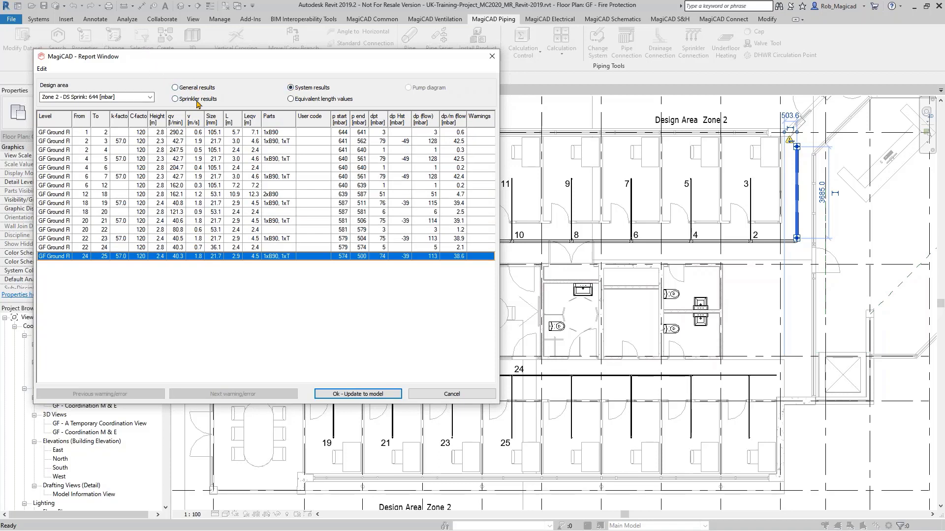
pyautogui.click(291, 101)
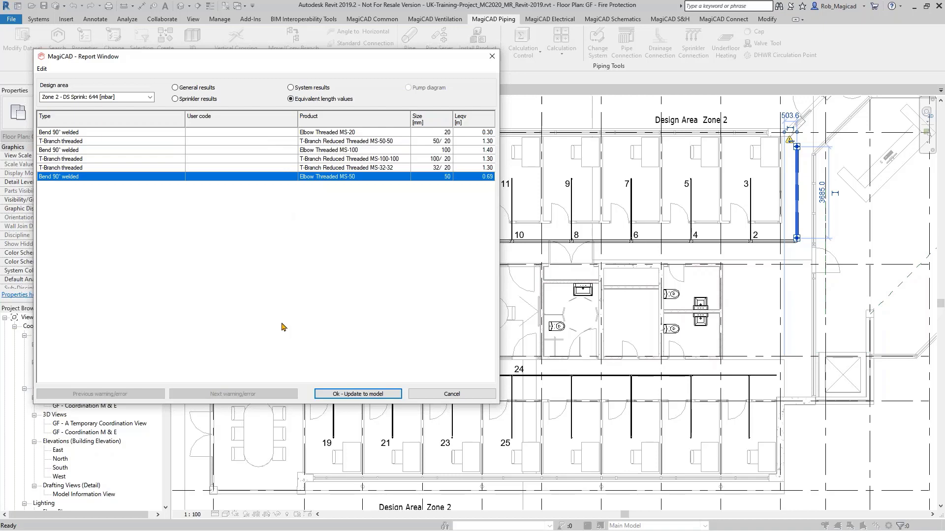
# - Update the model with Zone 2's calculation results and inspect the MagiCAD flow and pressure properties of the pipe between nodes 2 and 4
pyautogui.click(356, 394)
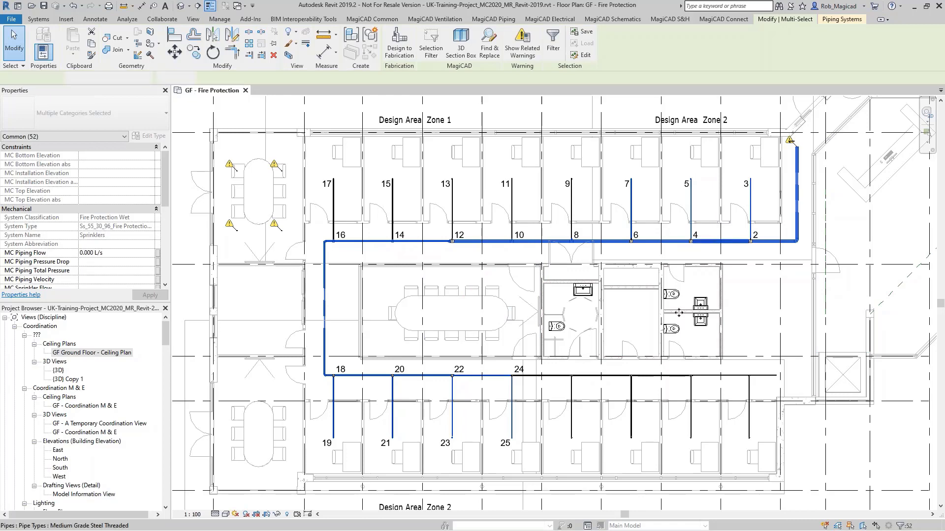
pyautogui.click(717, 241)
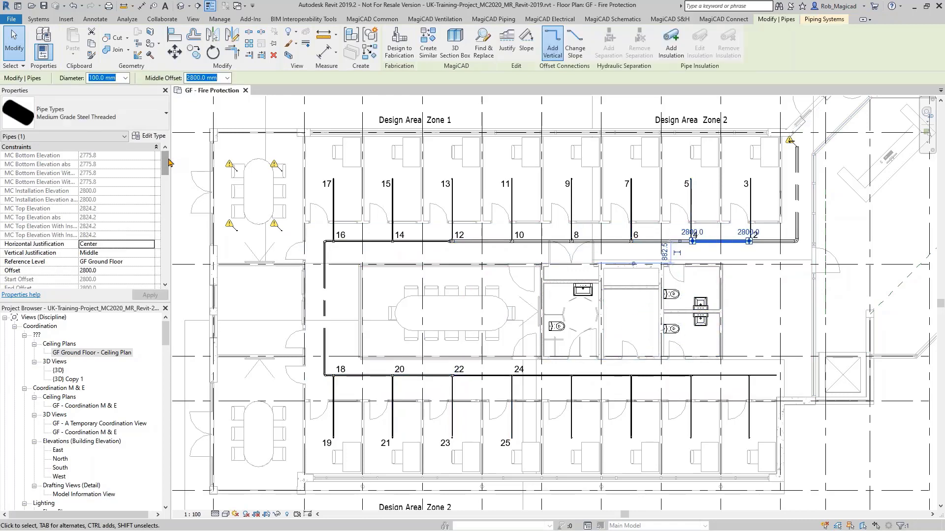
pyautogui.moveTo(166, 164); pyautogui.dragTo(166, 213)
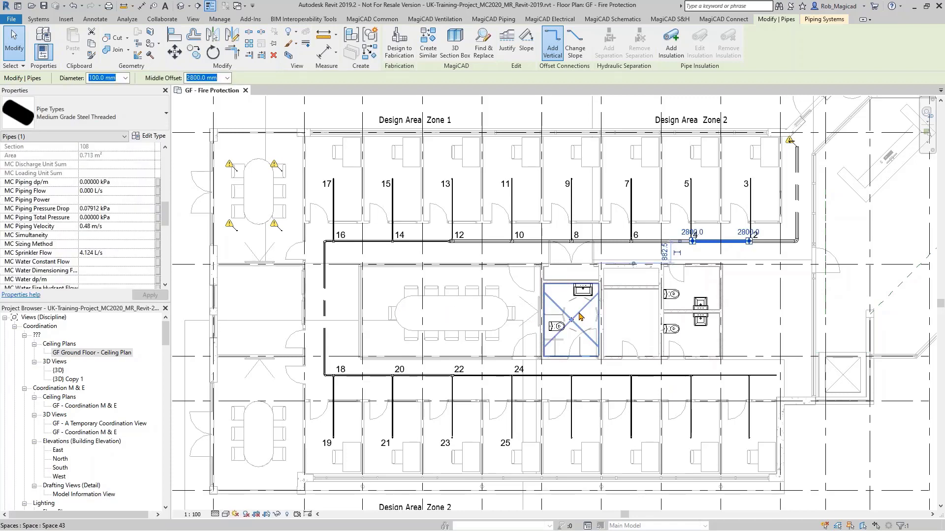
pyautogui.press('Escape')
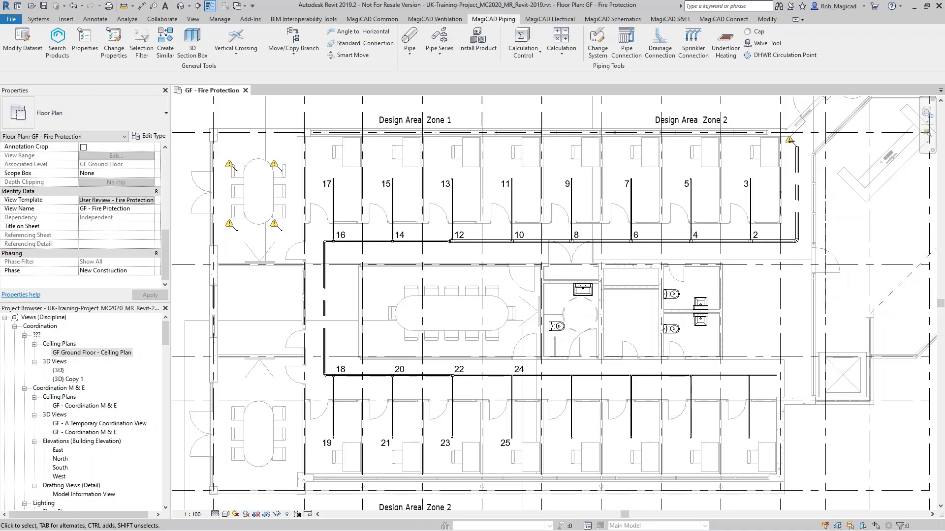
# - Switch to PowerPoint and run the webinar slide show from the beginning through to the closing Thank You slide
pyautogui.hotkey('alt', 'Tab')
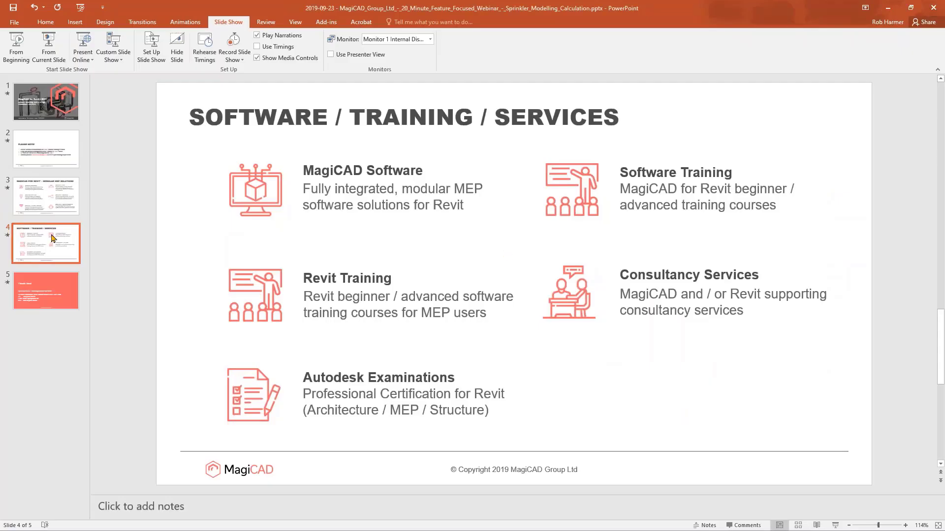
pyautogui.click(82, 9)
pyautogui.click(227, 203)
pyautogui.click(226, 203)
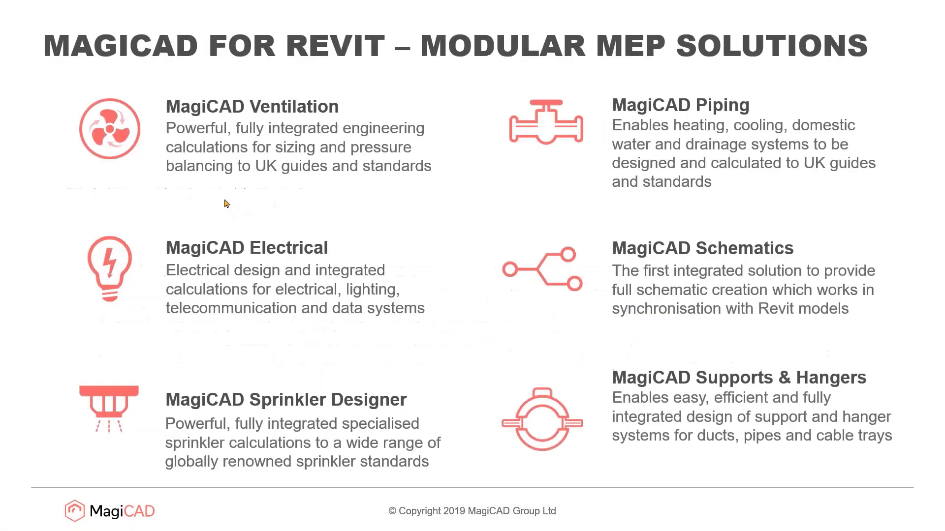
pyautogui.click(226, 203)
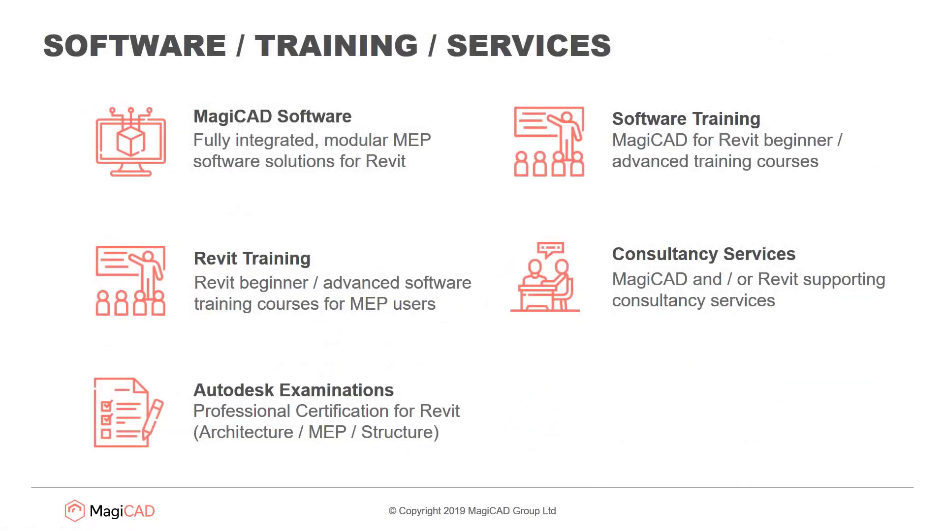
pyautogui.click(226, 203)
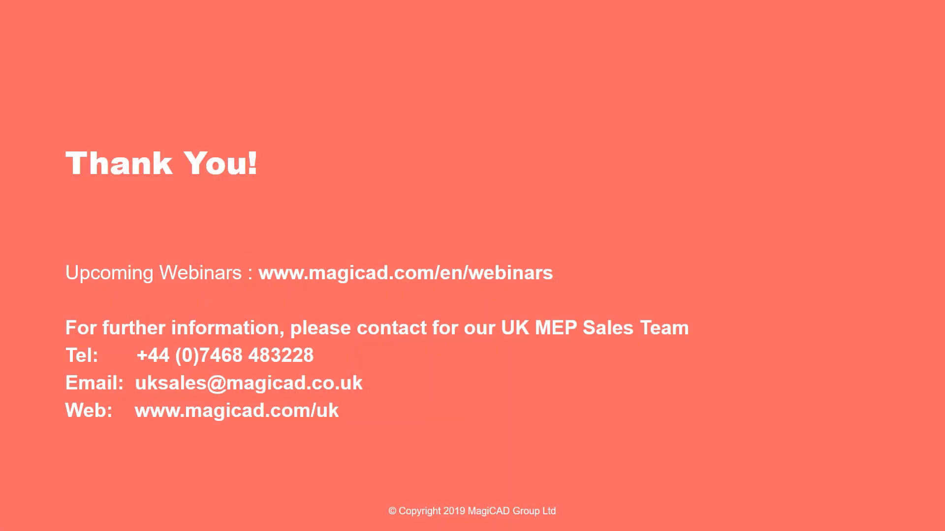